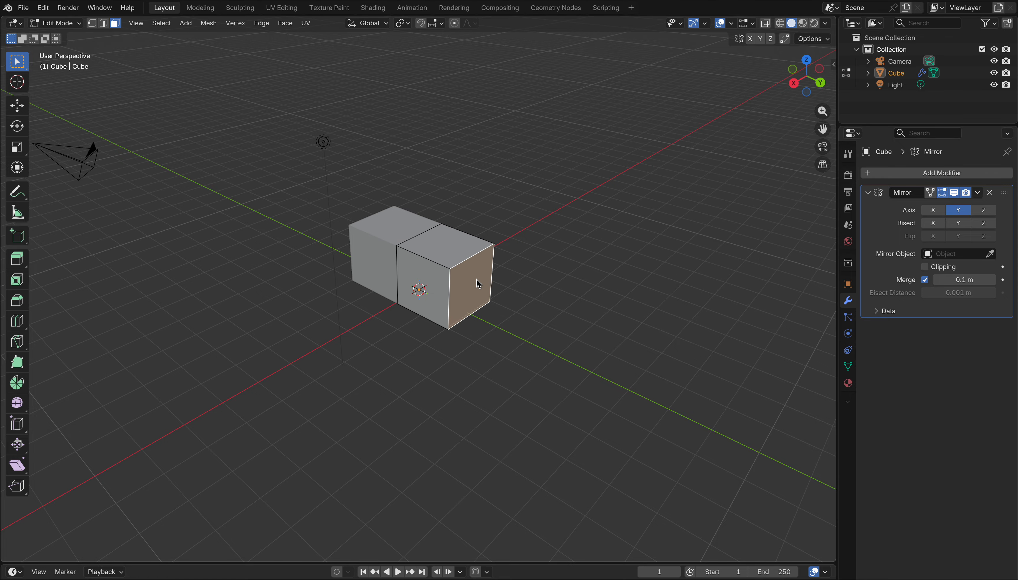
Extrude the outer side face of the mirrored cube outward about 1.6 m along Y to widen the hips.
key(e)
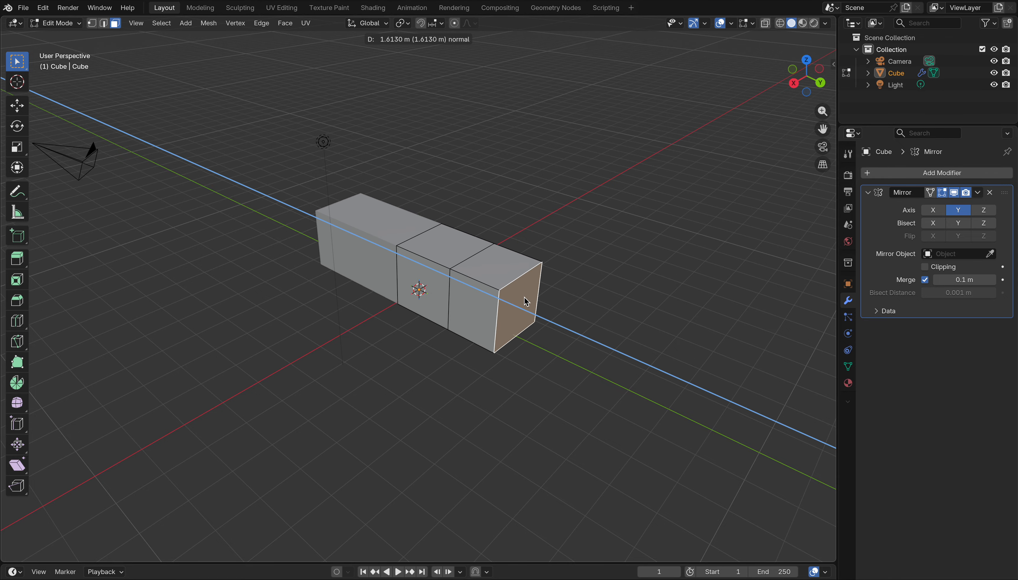
click(524, 297)
Extrude the underside of the hip block downward in four segments as a leg, and the lowest front face forward as a foot.
drag(805, 76, 574, 270)
click(524, 284)
key(e)
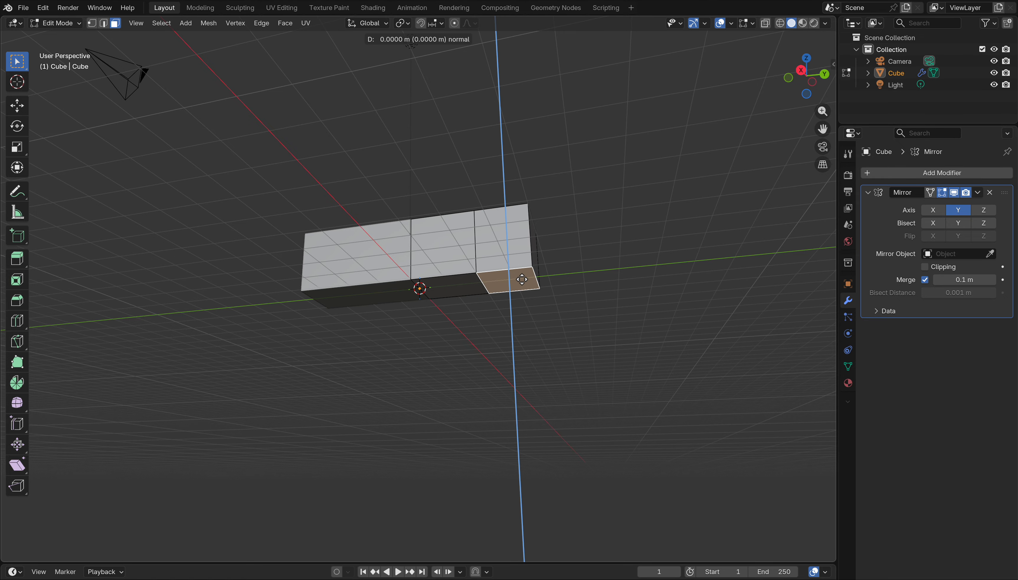
click(521, 332)
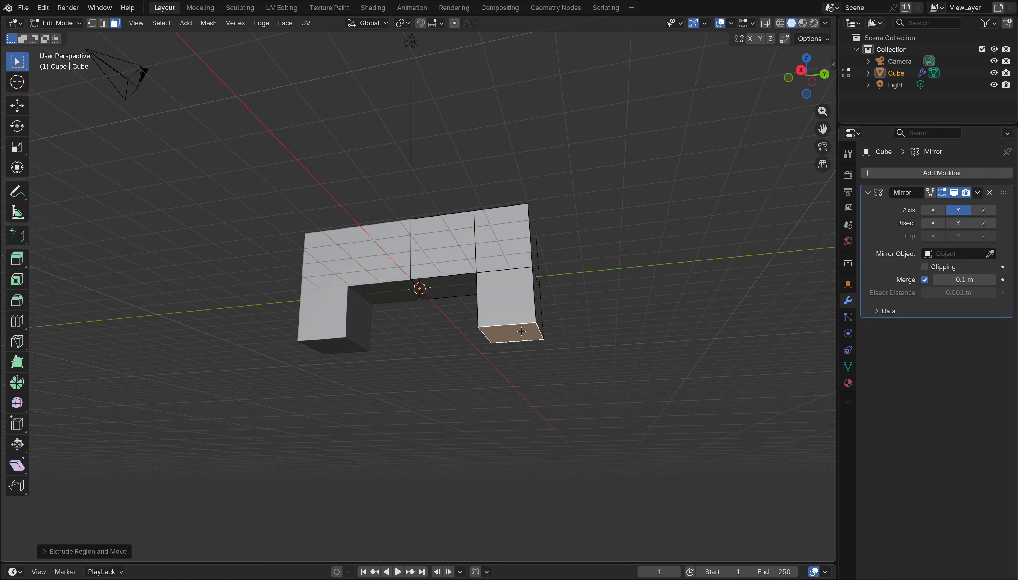
key(e)
click(524, 375)
key(e)
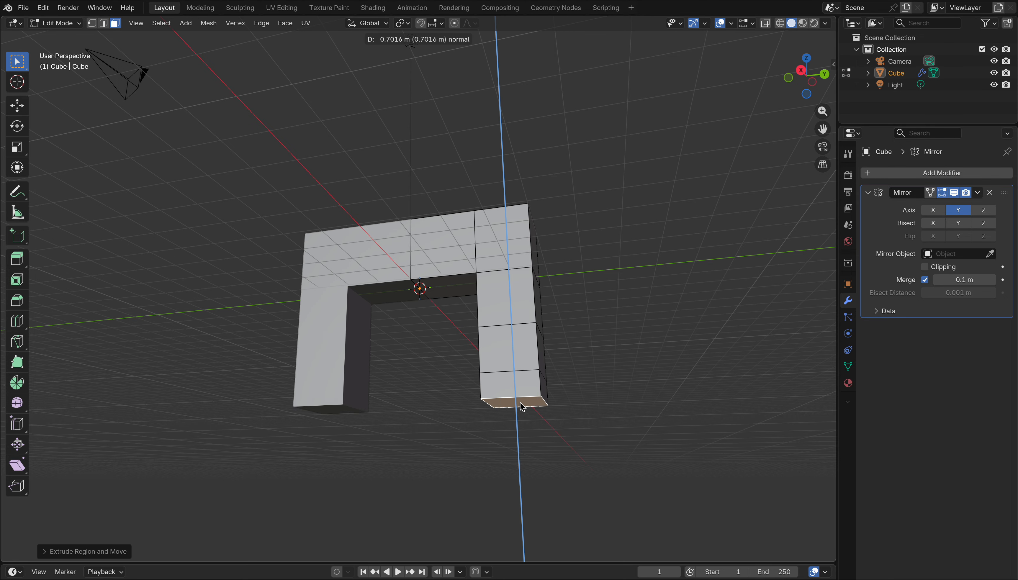
click(516, 438)
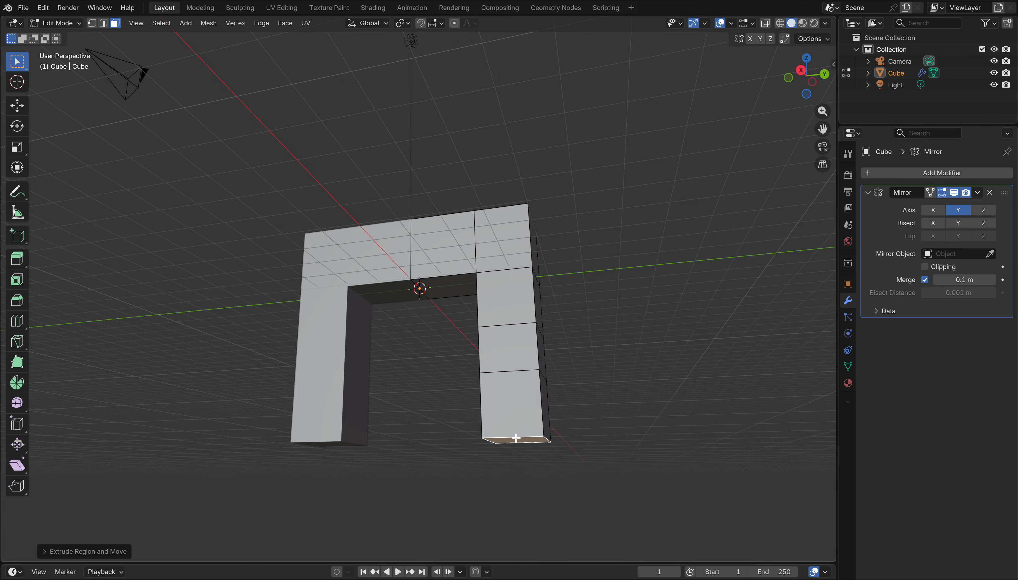
key(e)
click(519, 480)
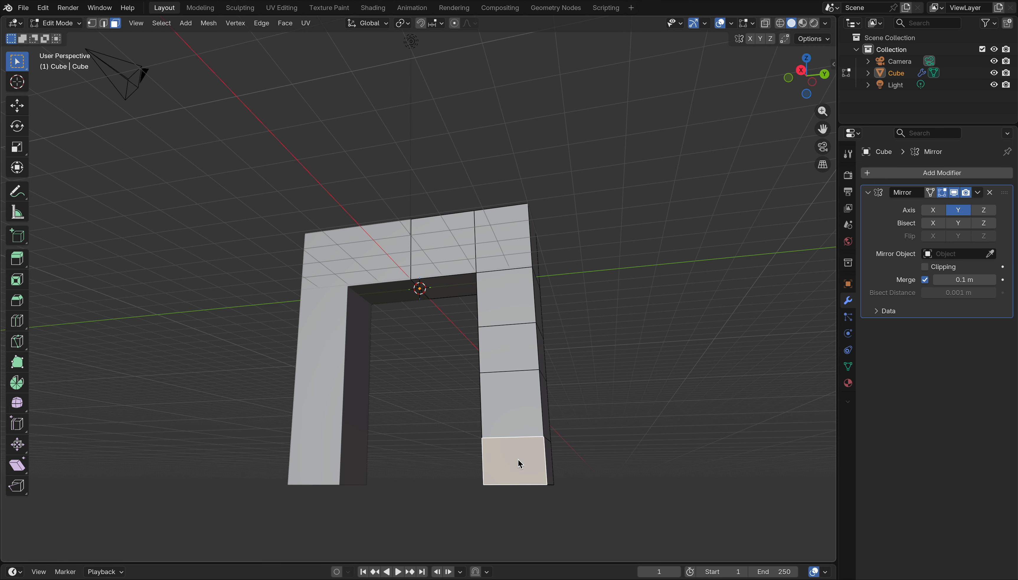
key(e)
click(457, 448)
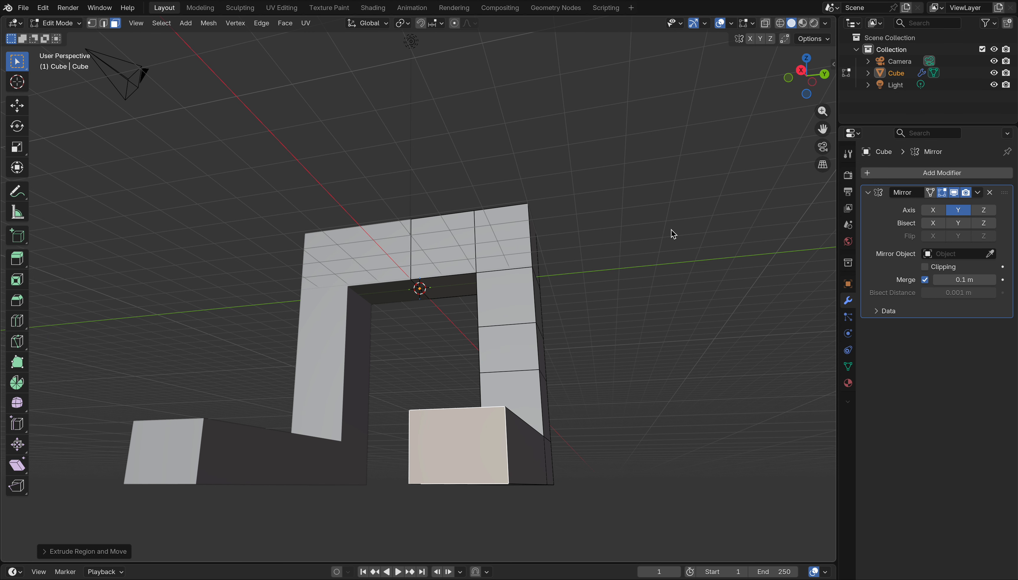
Extrude the top face of the central block upward in four successive segments to build the torso.
drag(791, 90, 804, 85)
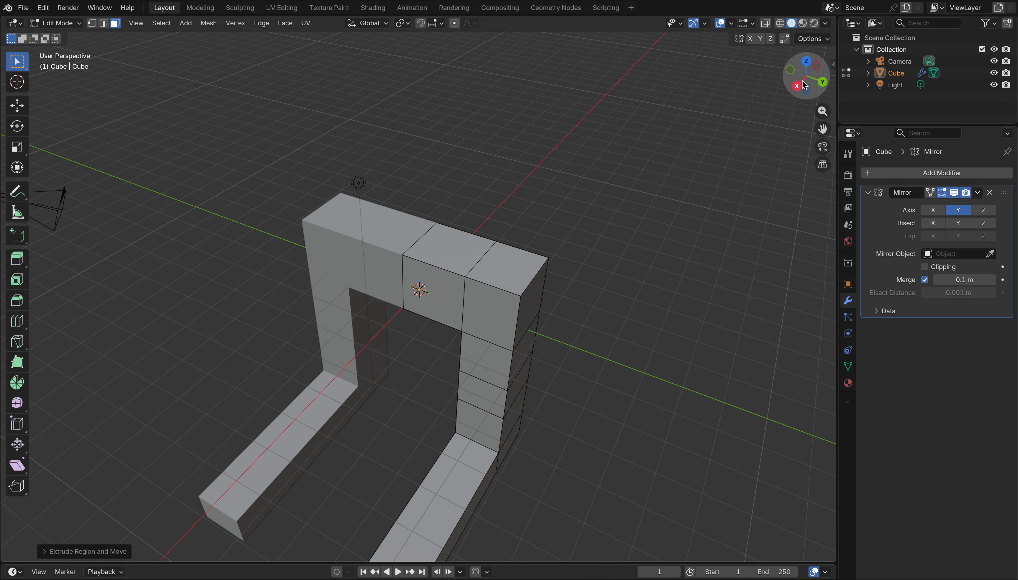
click(460, 244)
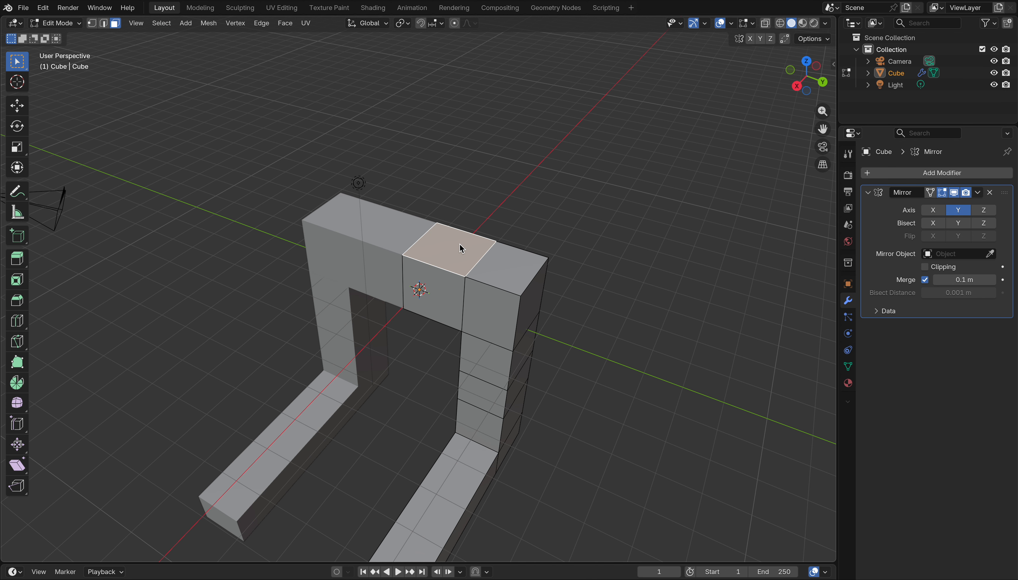
key(e)
click(455, 185)
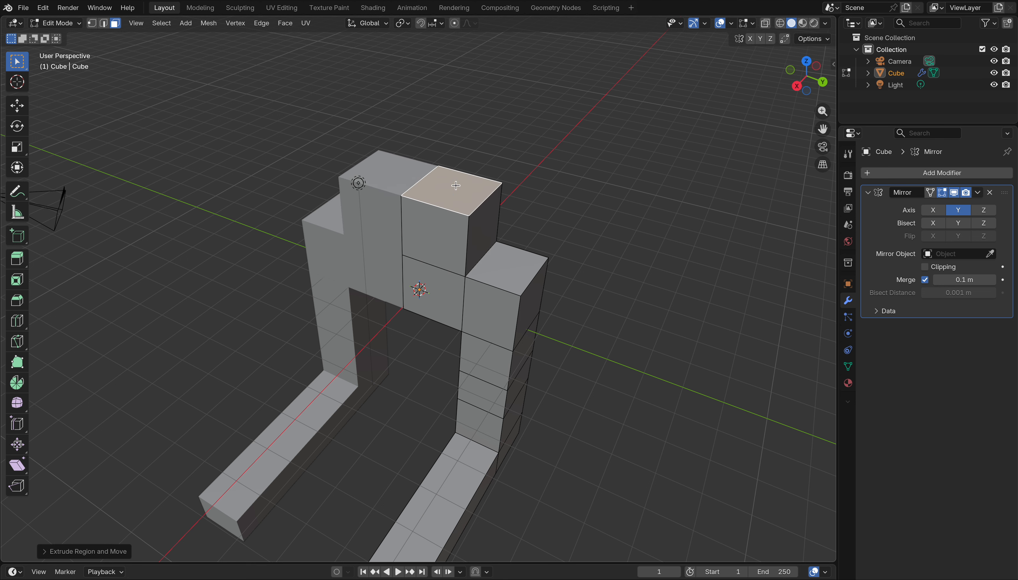
key(e)
click(456, 121)
key(e)
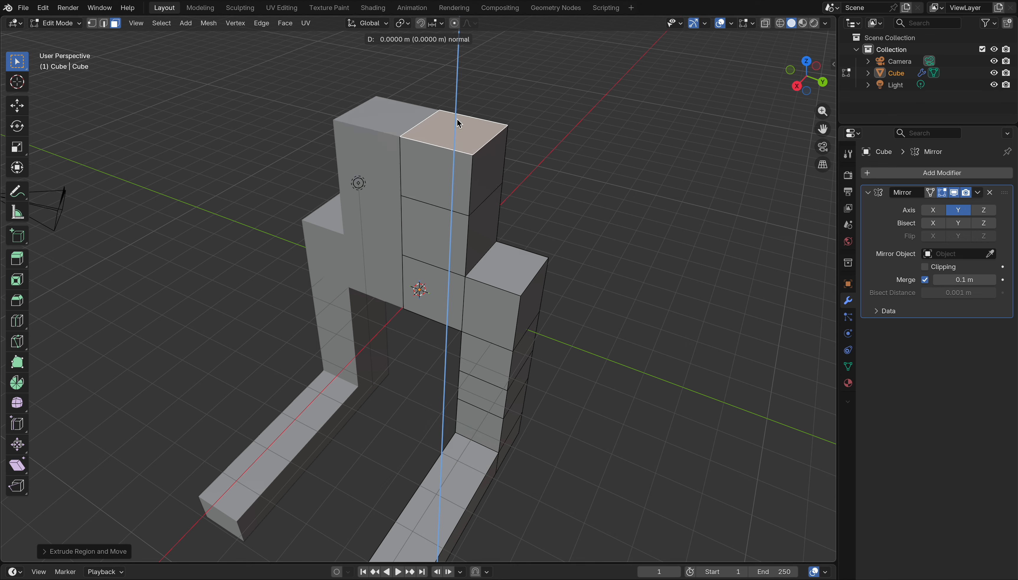
click(458, 73)
key(e)
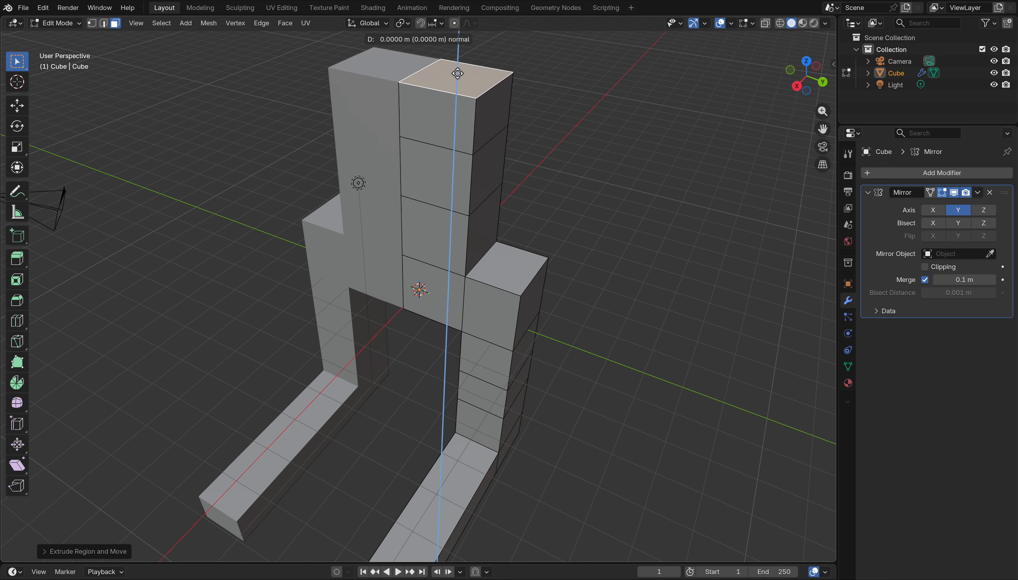
click(495, 44)
Extrude the outer side face of the uppermost torso block sideways in three segments, the second about 2 m, to form the arm.
click(501, 49)
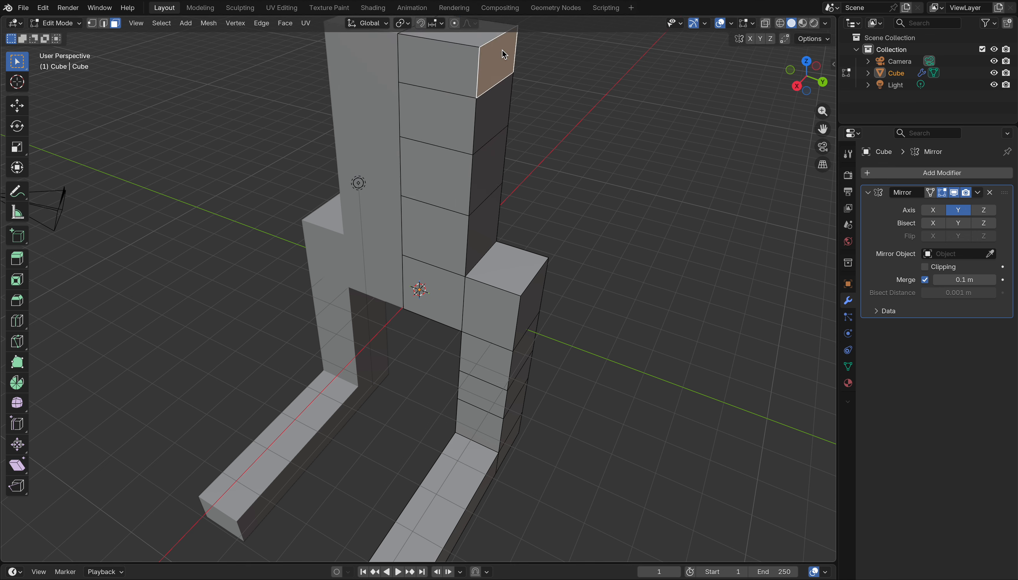
key(e)
click(564, 61)
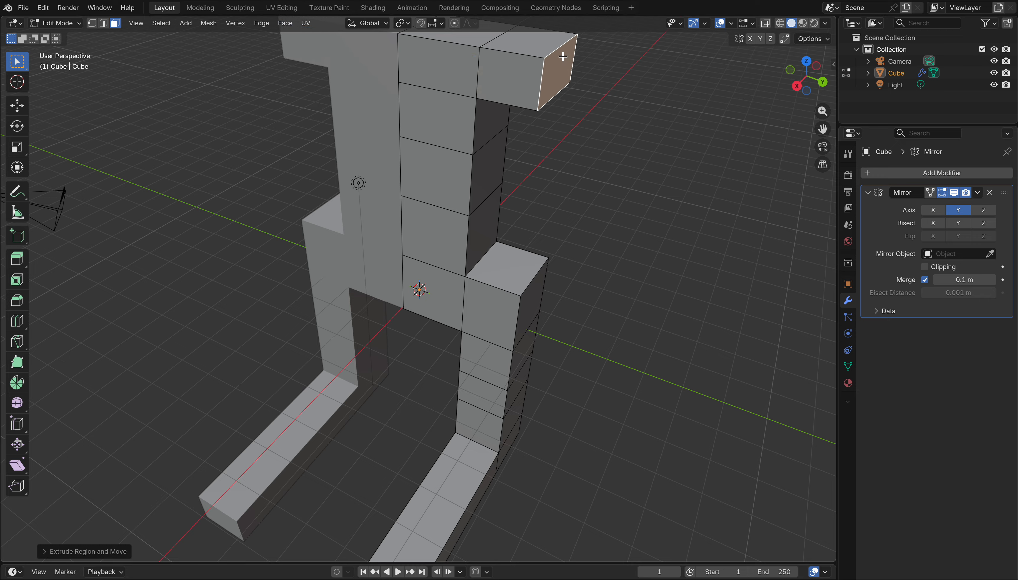
key(e)
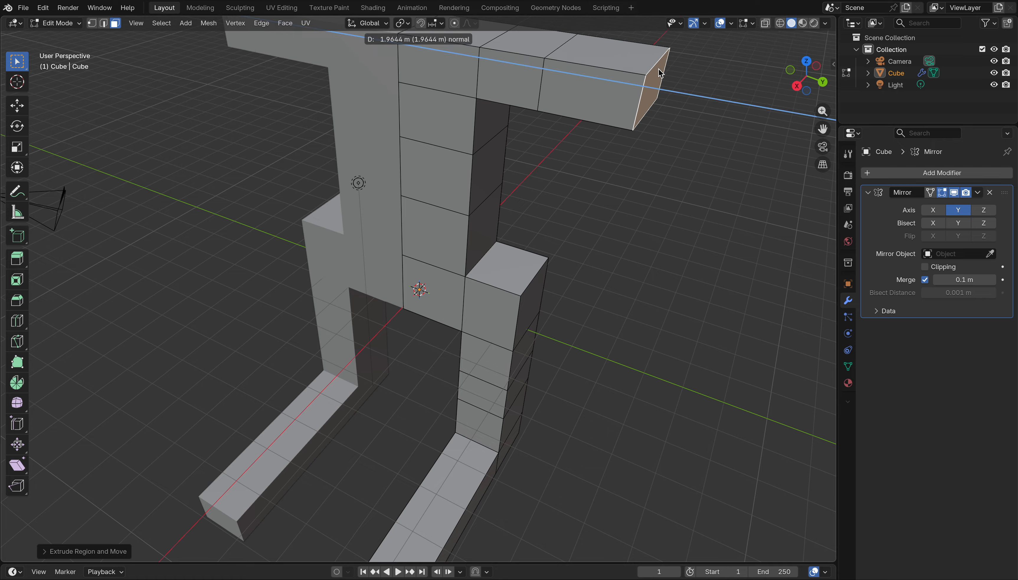
click(659, 70)
key(e)
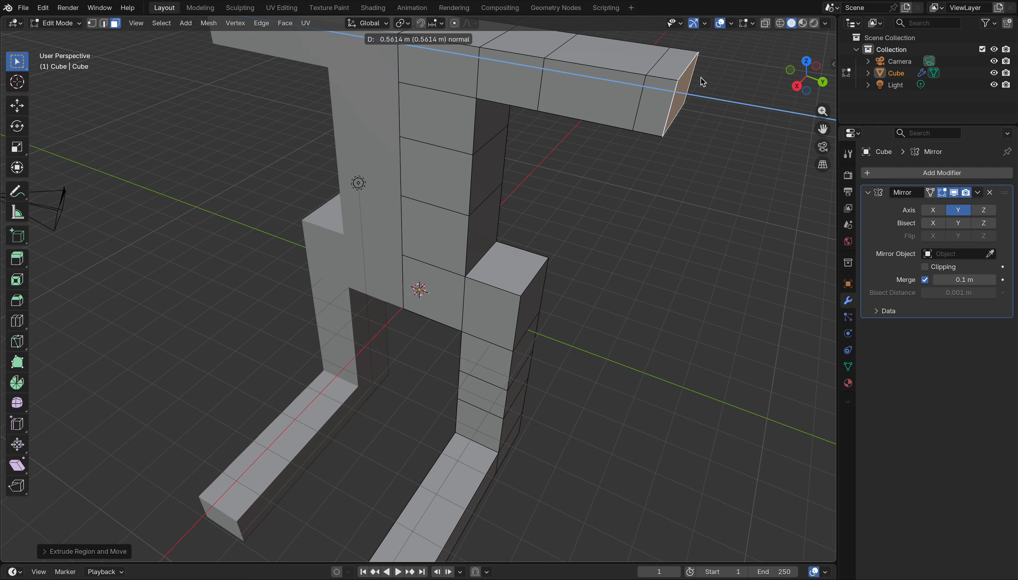
click(748, 87)
Form a flared hand by extruding the arm's end slightly, scaling its end face to about 1.27, and extruding it about 0.48 m.
key(e)
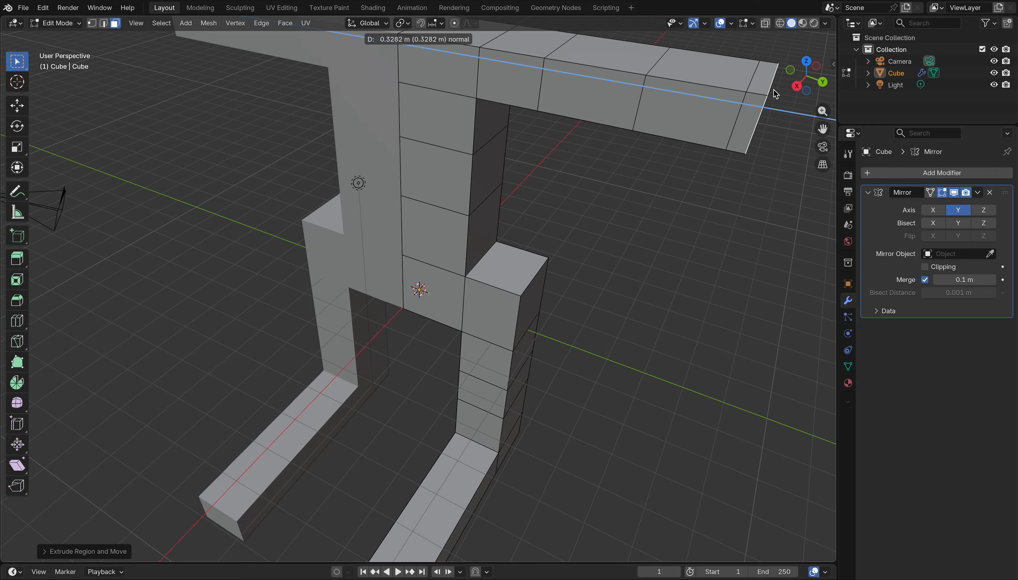
click(799, 97)
key(s)
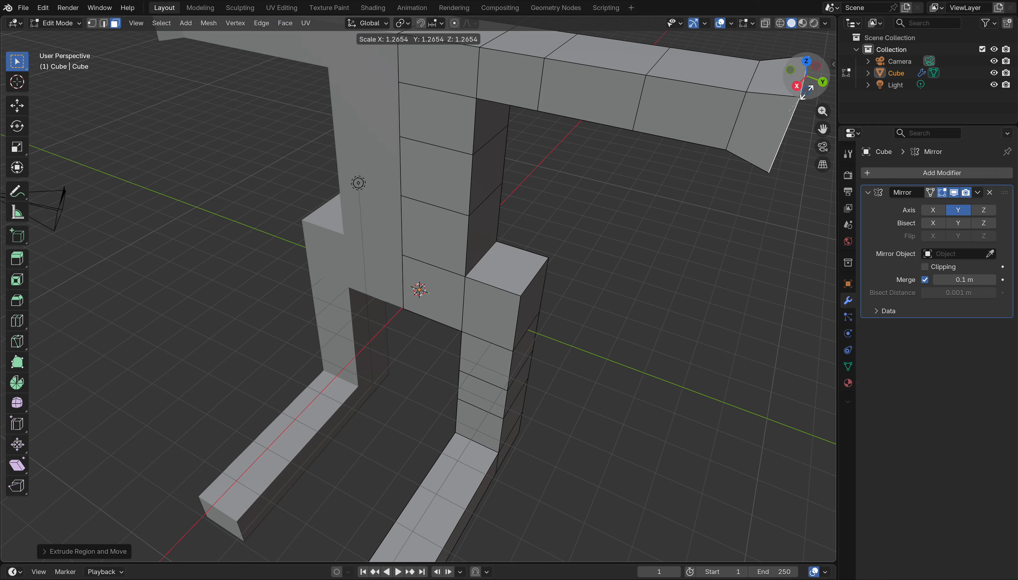
click(804, 97)
key(e)
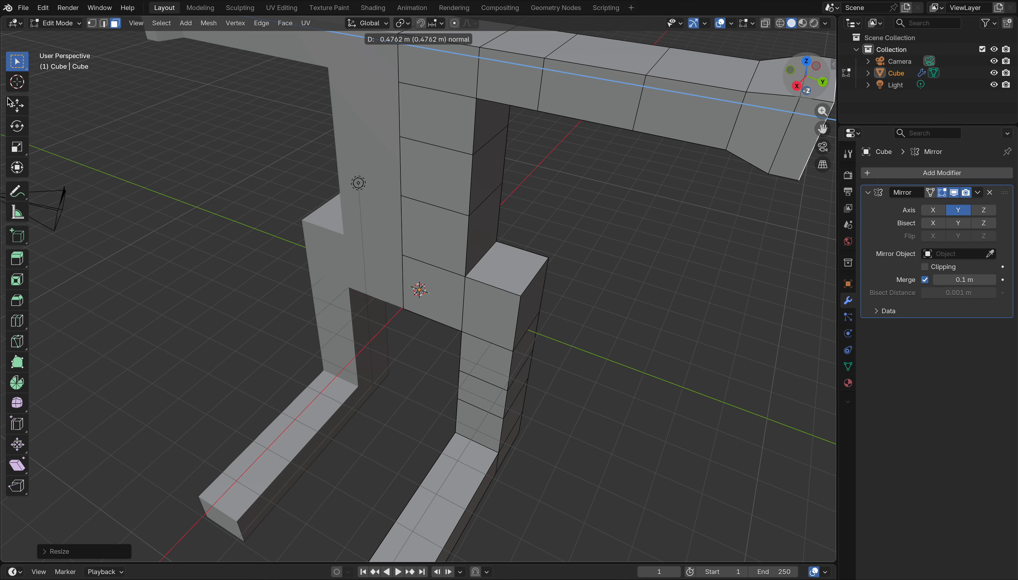
click(8, 99)
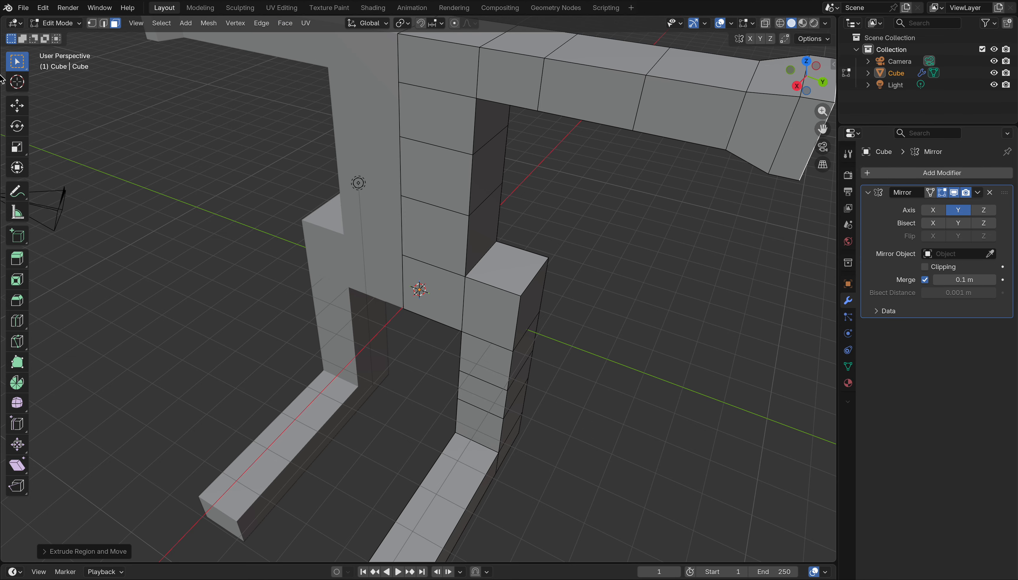
Scale the outer end face of the hand down to about 0.76 to taper its tip.
click(132, 37)
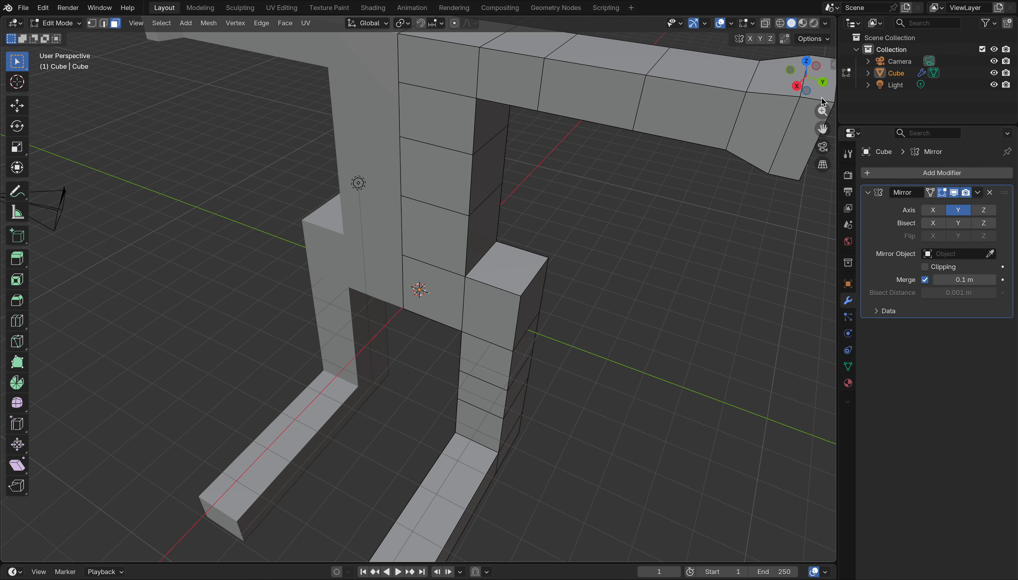
drag(823, 128, 510, 164)
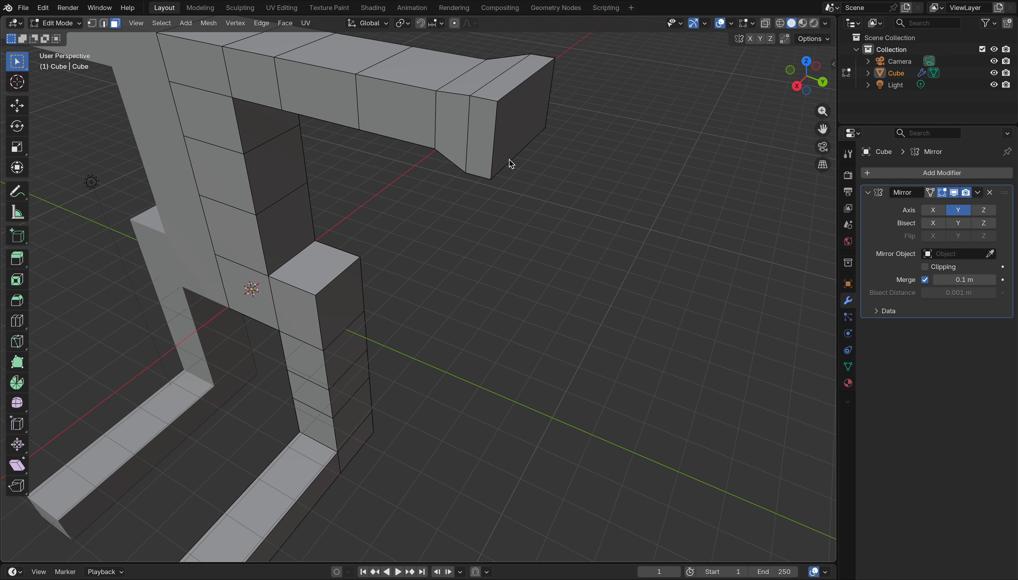
click(521, 124)
key(s)
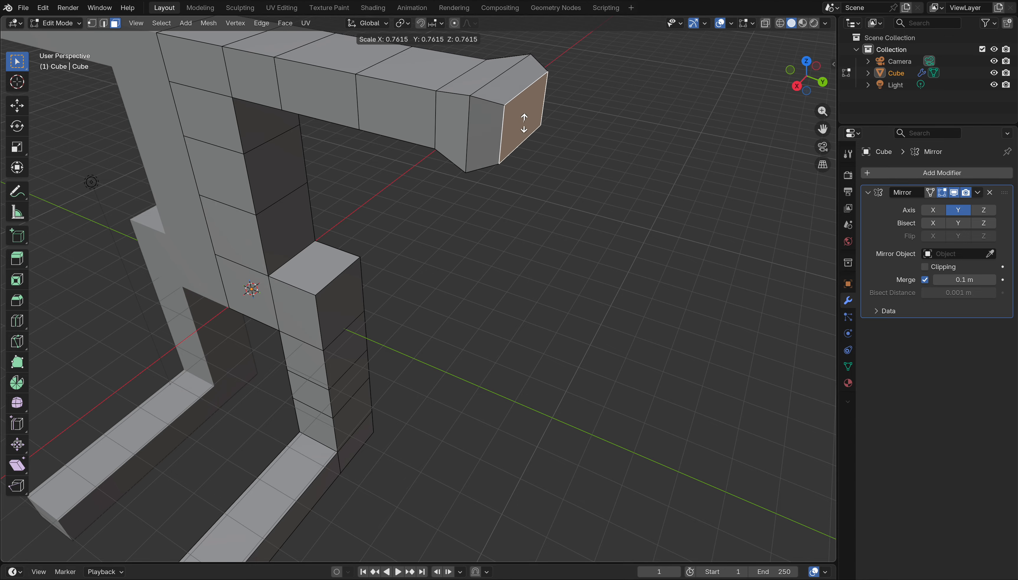
click(524, 122)
Add a vertical loop cut near the middle of the torso half, sliding it to about 0.05.
drag(810, 85, 890, 60)
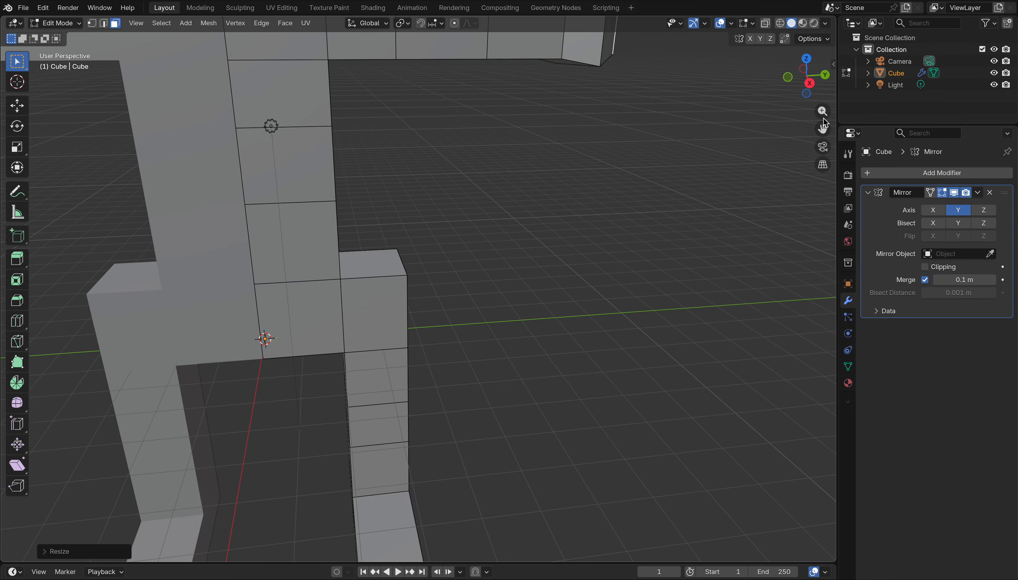
drag(828, 117, 820, 115)
drag(808, 79, 755, 105)
click(328, 160)
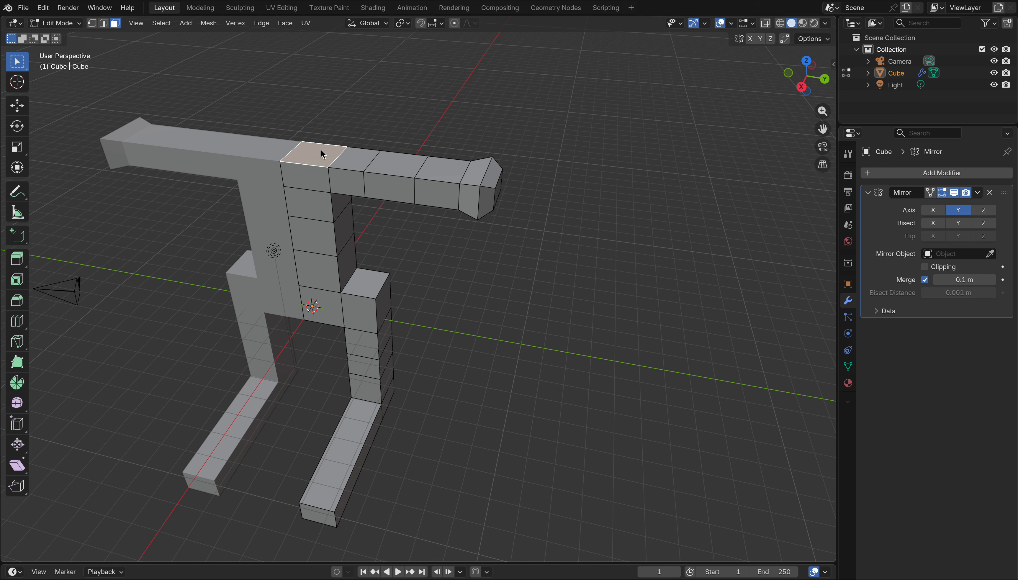
click(106, 25)
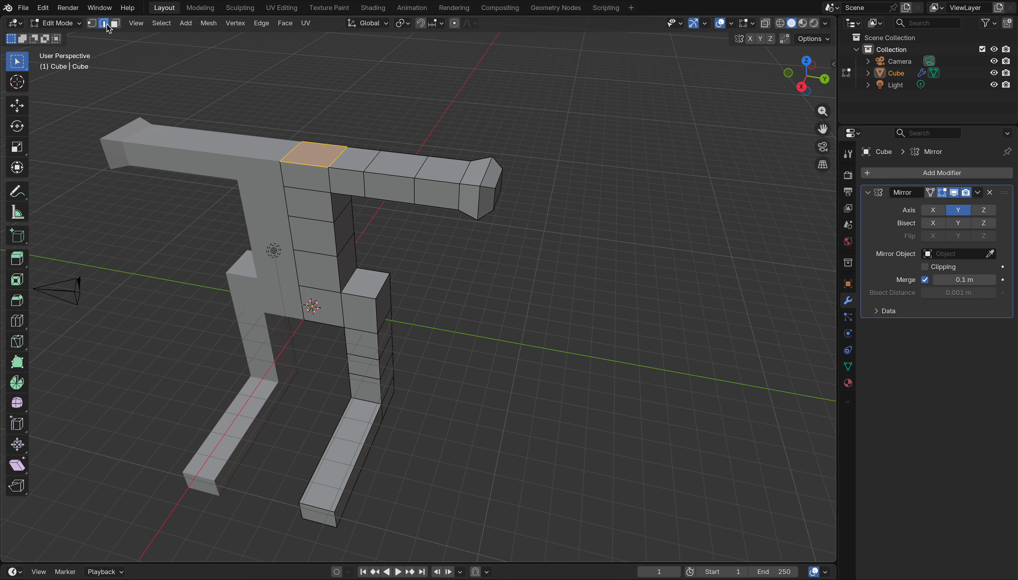
click(261, 23)
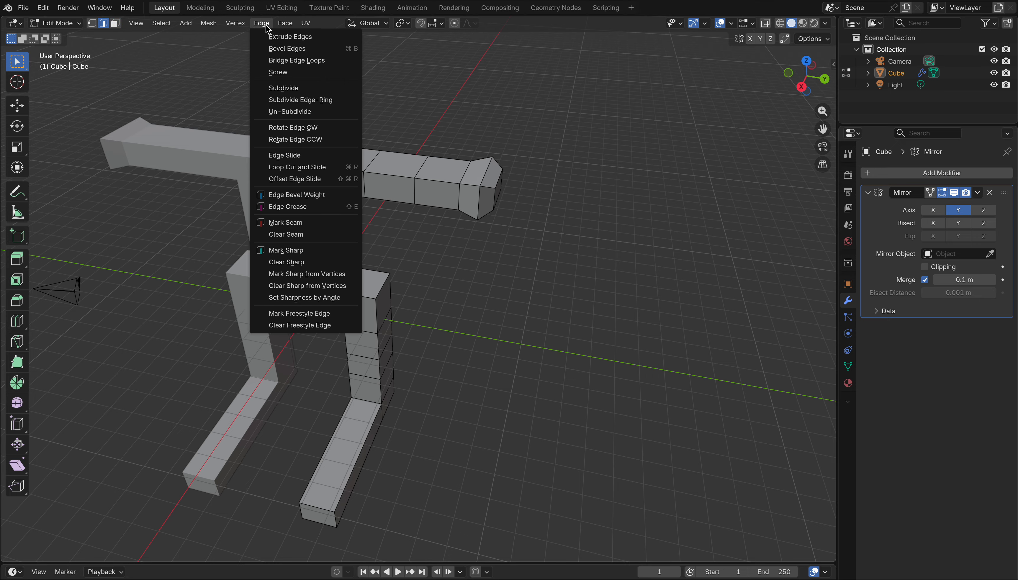
click(287, 168)
click(314, 162)
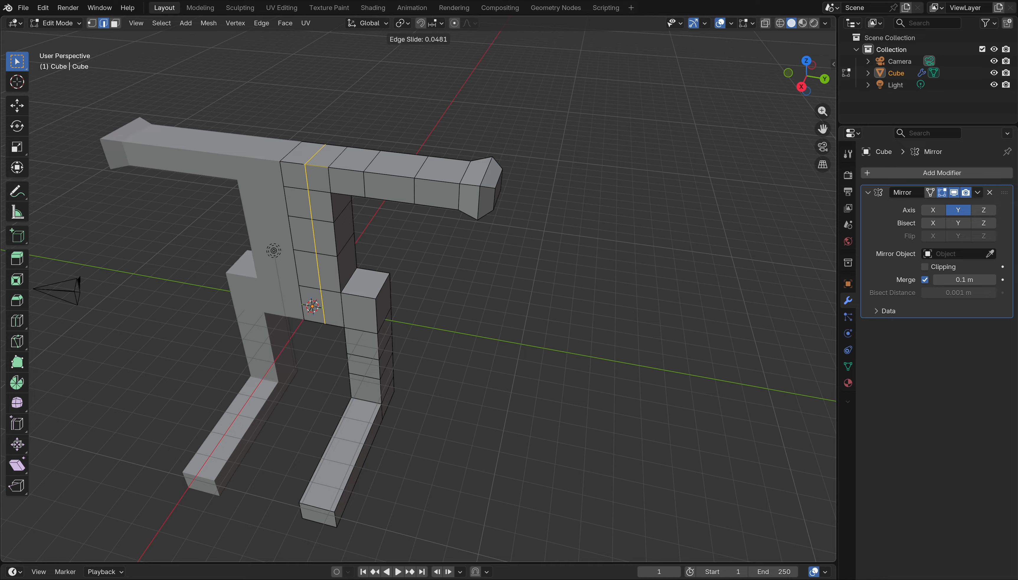
click(314, 163)
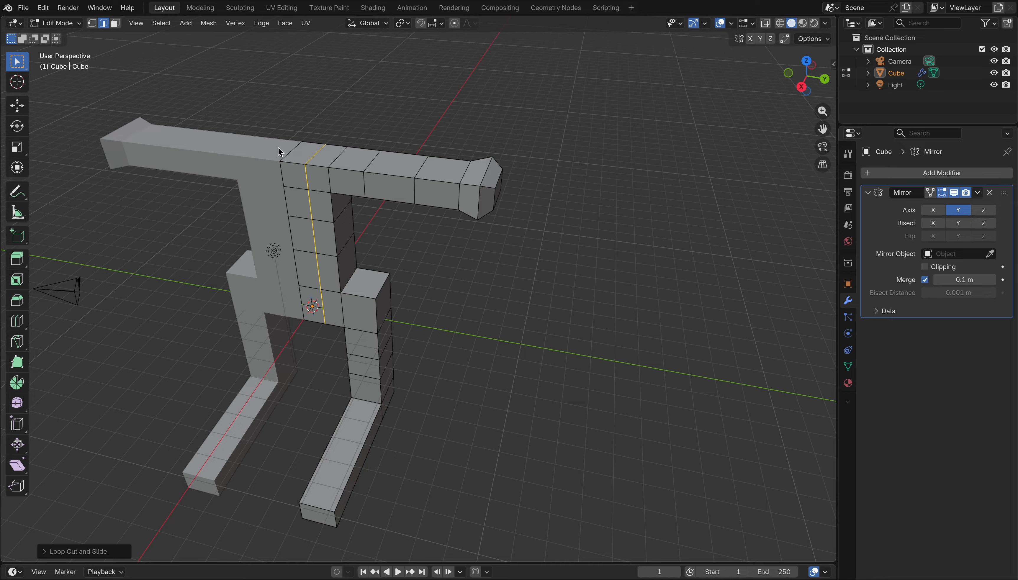
Extrude the inner top face of the torso upward in four segments, the first about 1.4 m, to form a neck column.
click(115, 23)
click(307, 158)
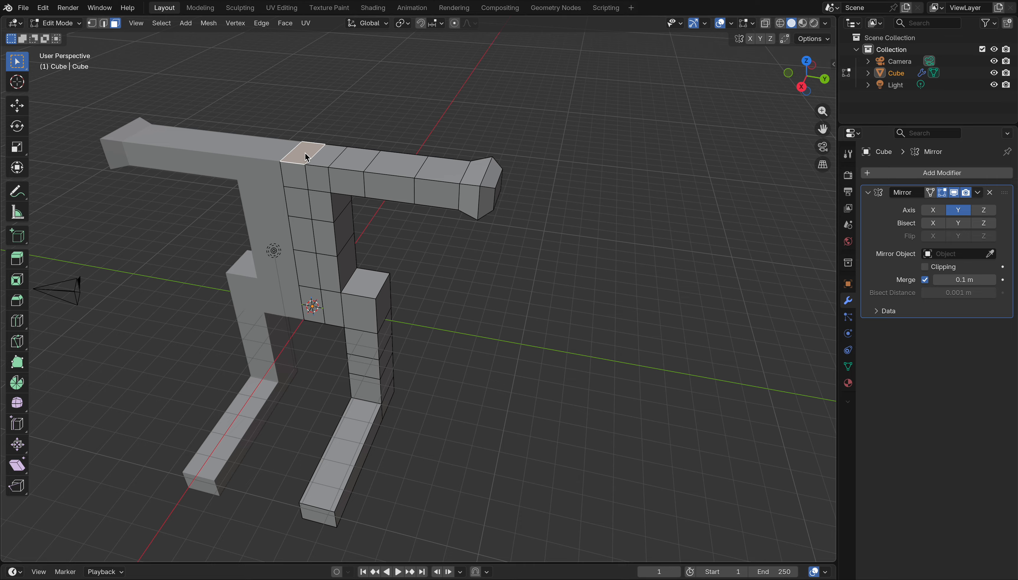
key(e)
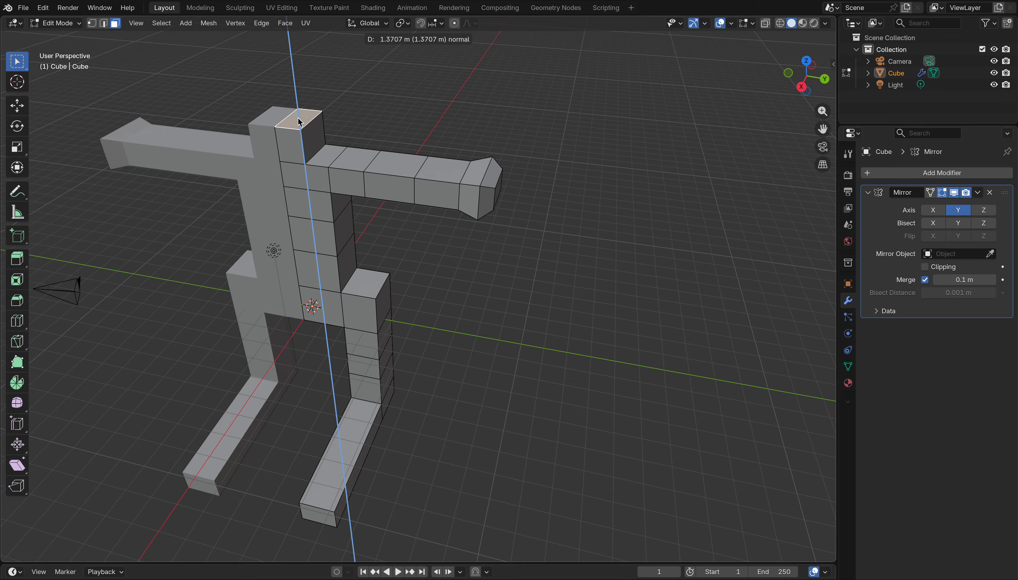
click(300, 122)
key(e)
click(293, 90)
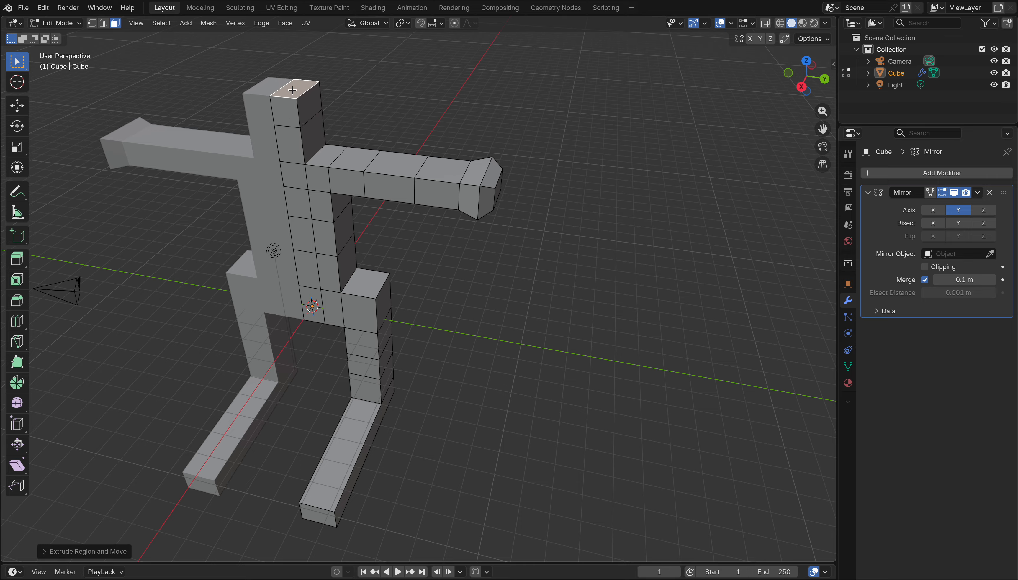
key(e)
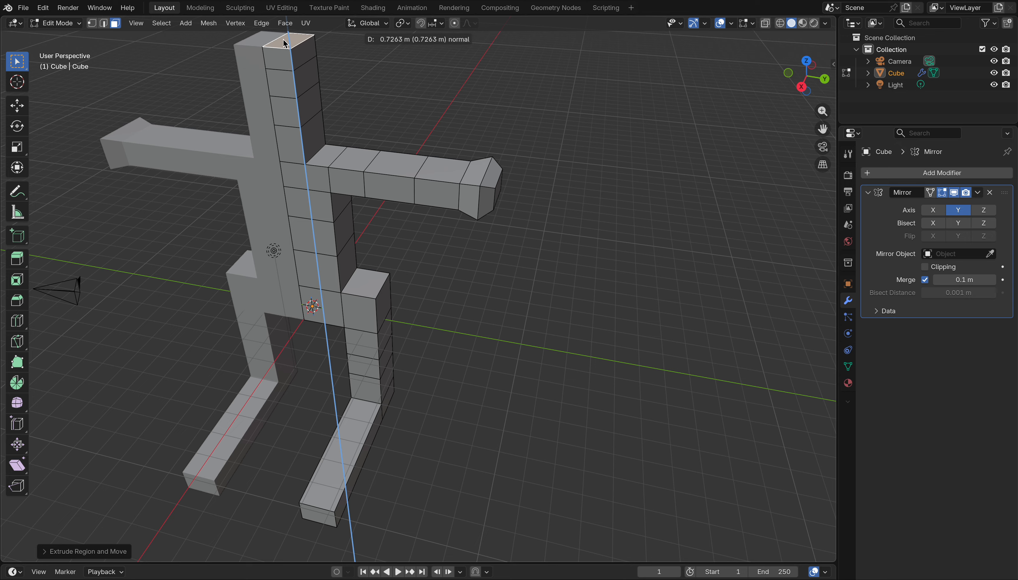
click(286, 40)
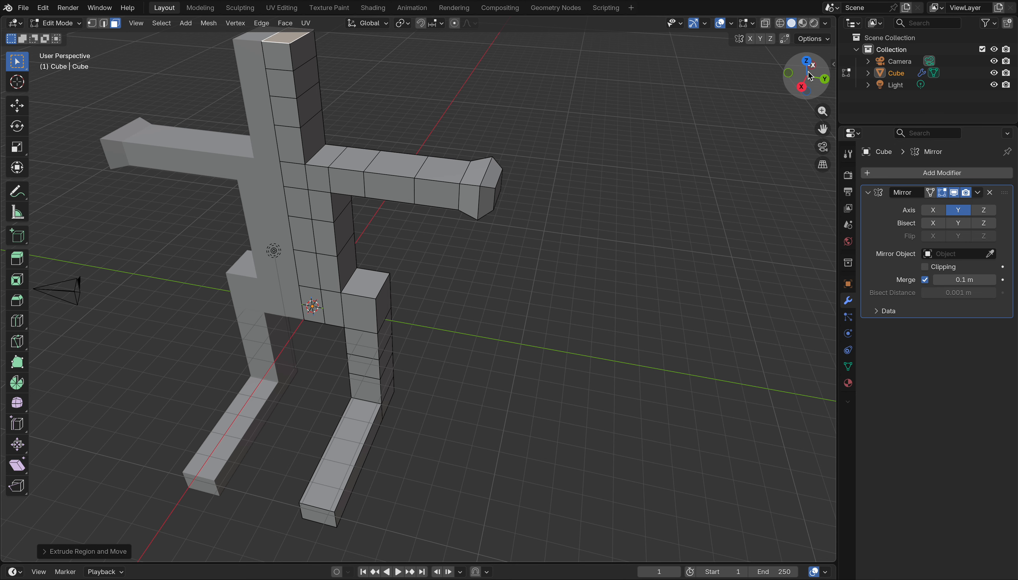
drag(811, 76, 798, 81)
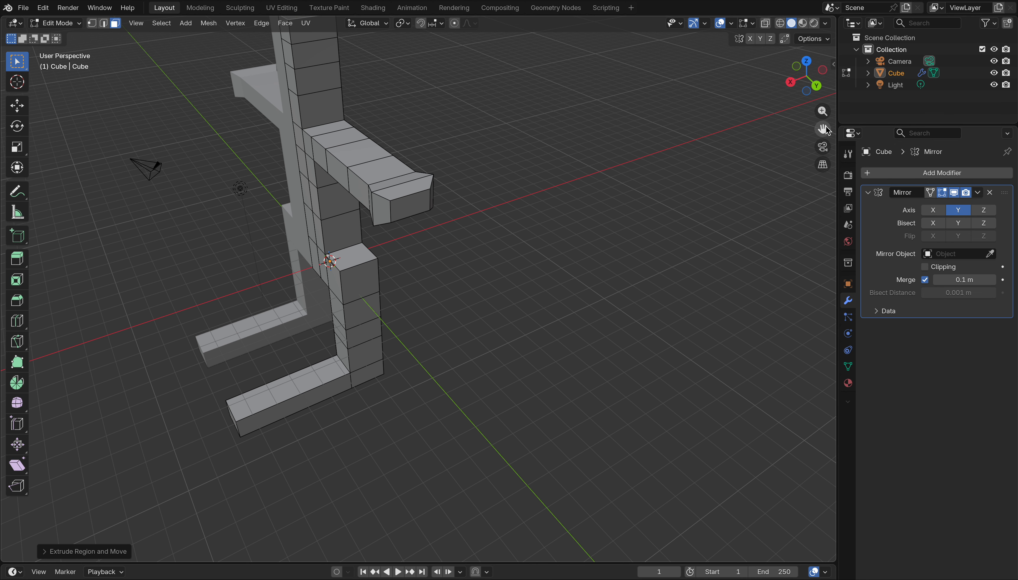
Move the second face from the top on the back of the head column outward along X to bulge the head.
drag(826, 130, 827, 217)
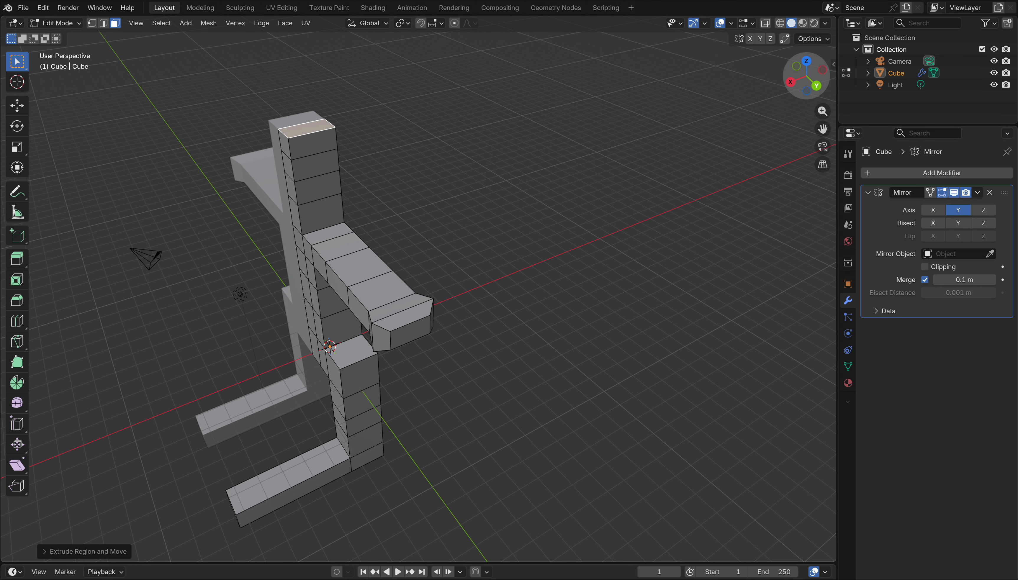
drag(814, 77, 755, 77)
drag(820, 77, 750, 78)
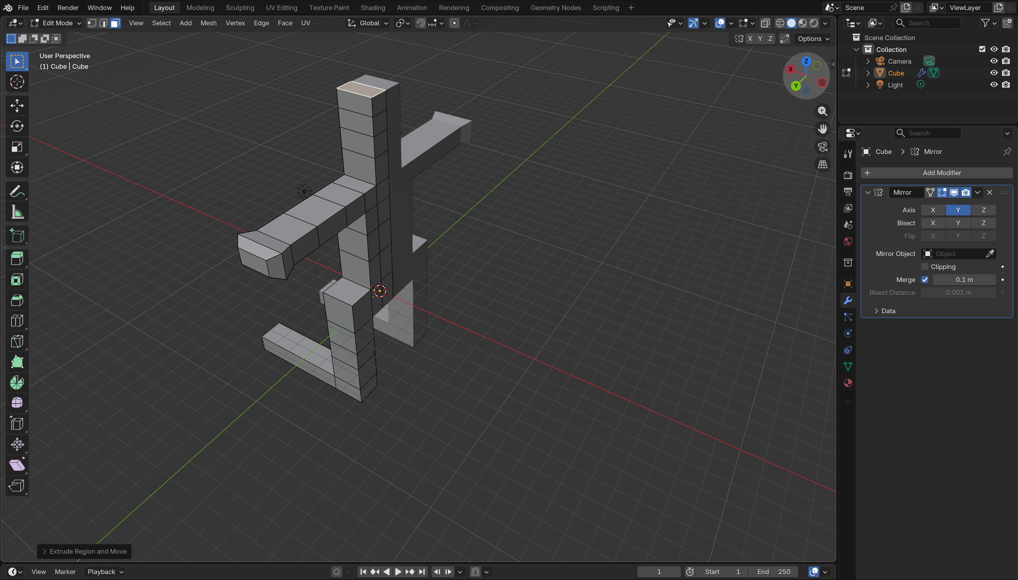
click(387, 121)
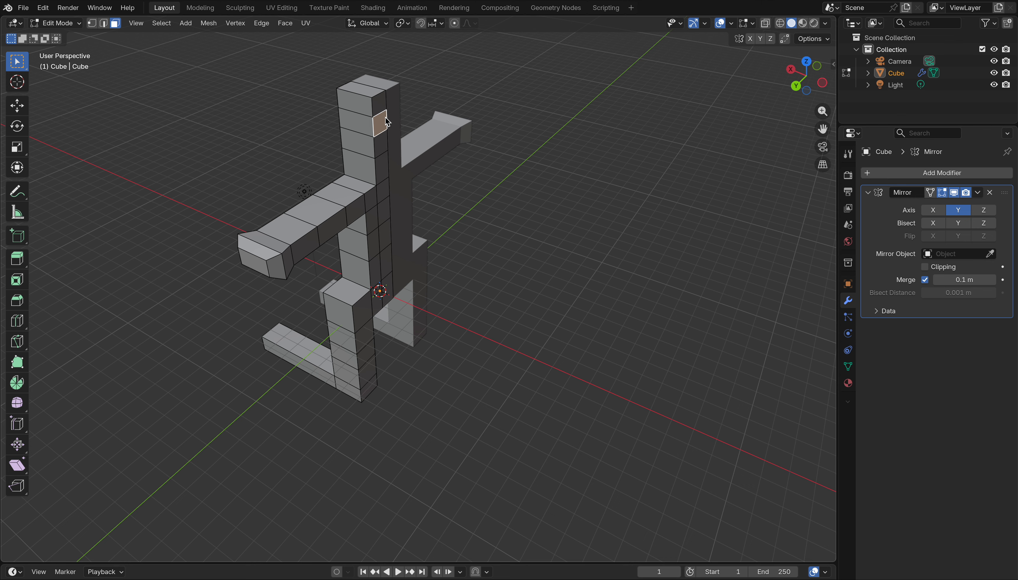
click(23, 113)
drag(349, 115, 354, 116)
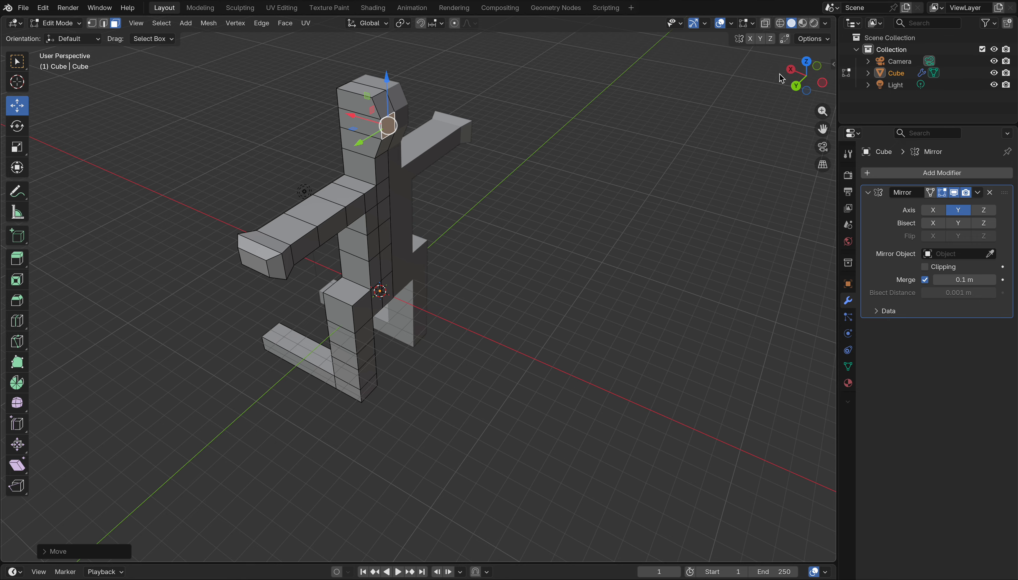
Add a lengthwise loop cut down the side of the head, along the arm and down the leg, slid slightly off centre.
drag(808, 80, 276, 150)
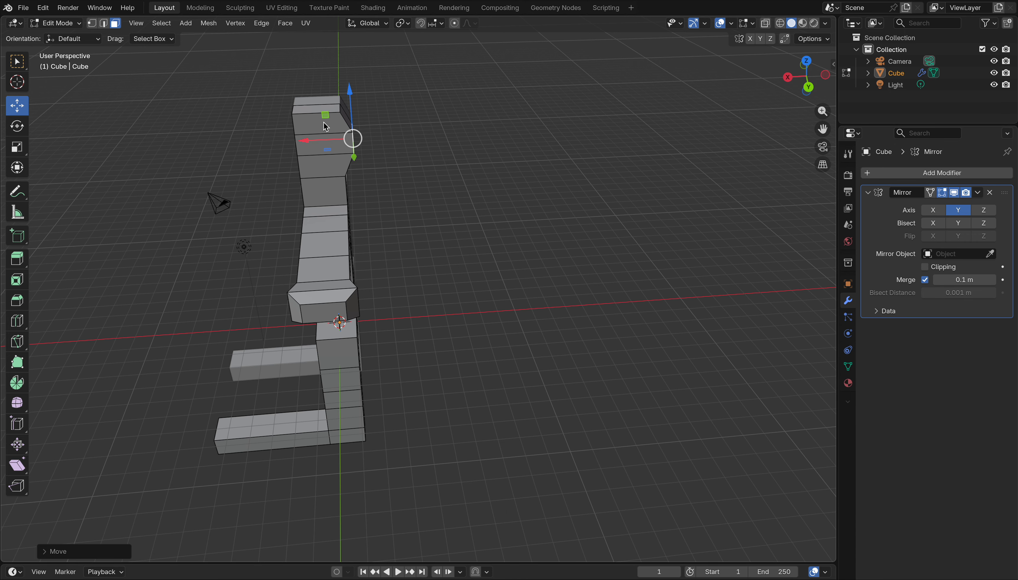
click(106, 23)
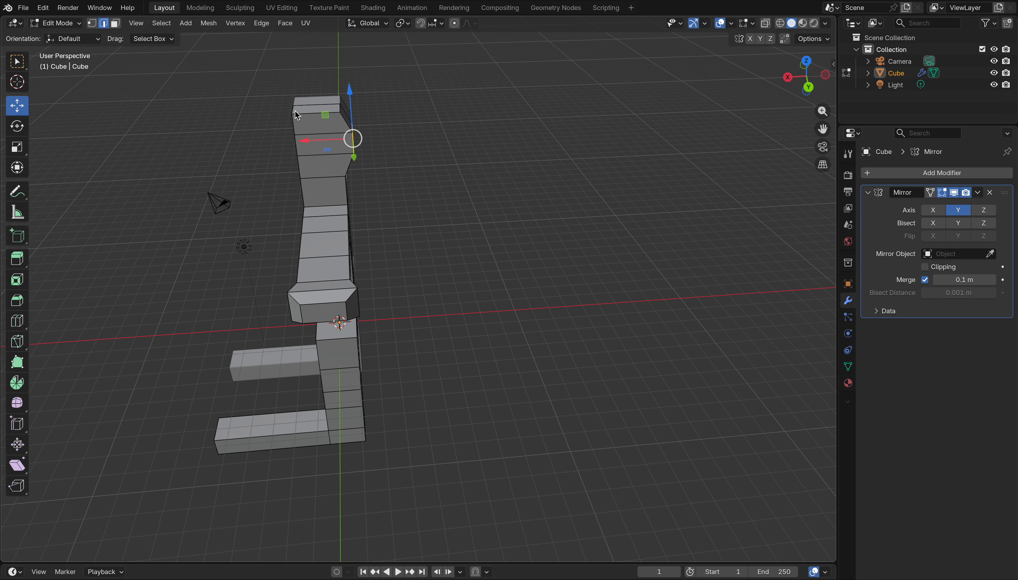
click(314, 115)
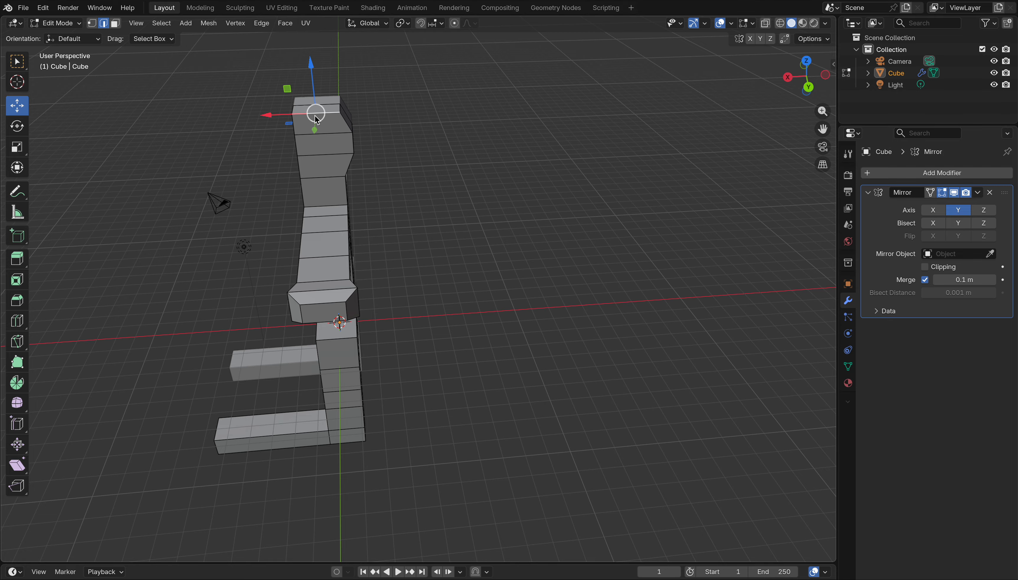
click(266, 25)
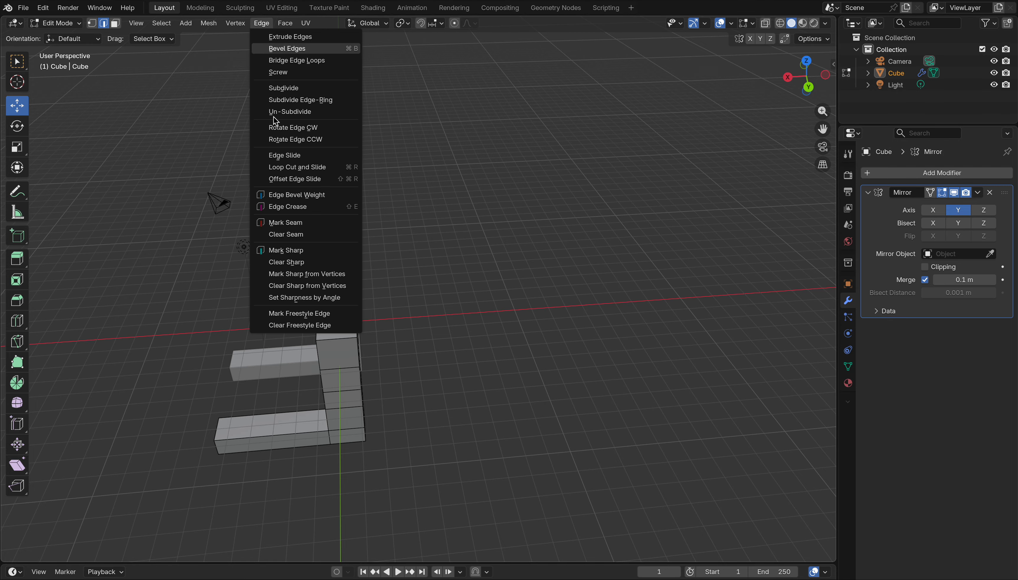
click(302, 166)
click(311, 147)
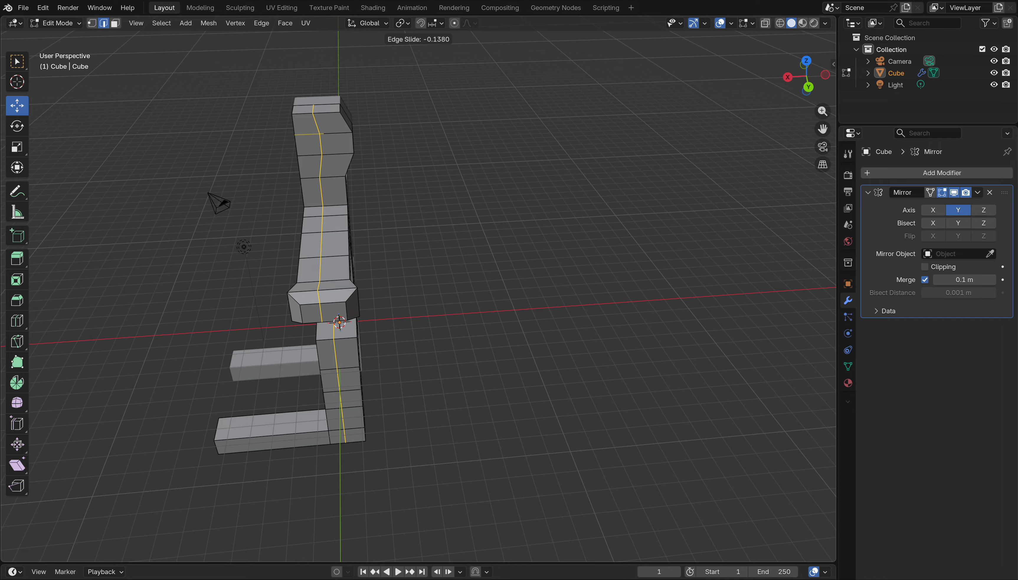
click(316, 133)
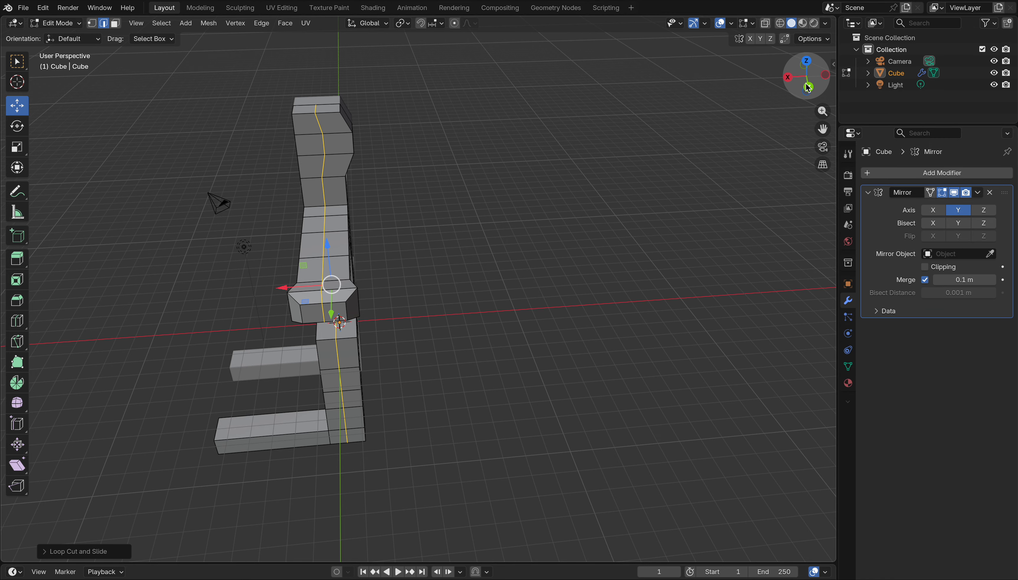
Round the head by moving a side edge outward along Y and the front inner edge forward along X.
drag(807, 83, 748, 89)
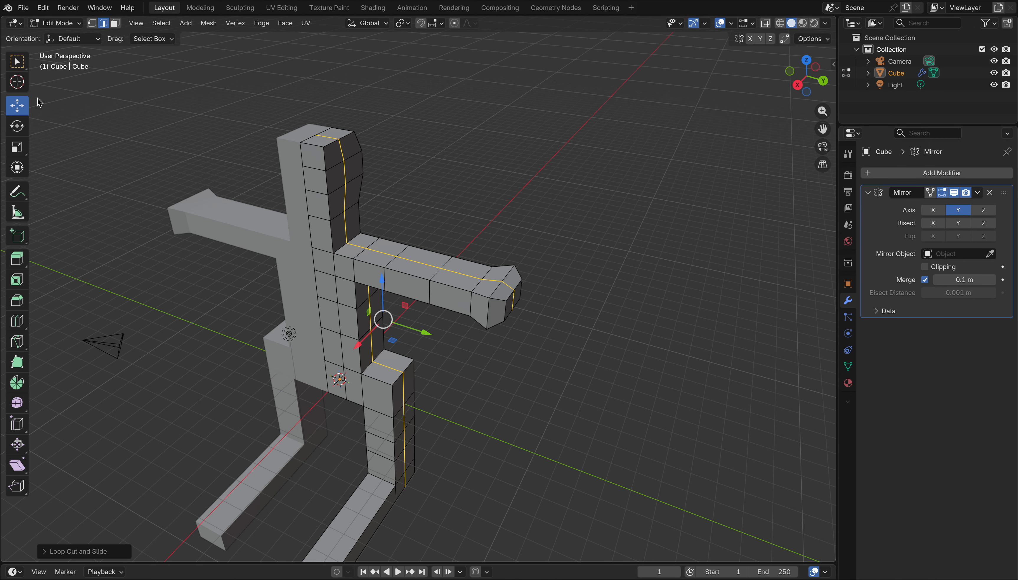
click(366, 172)
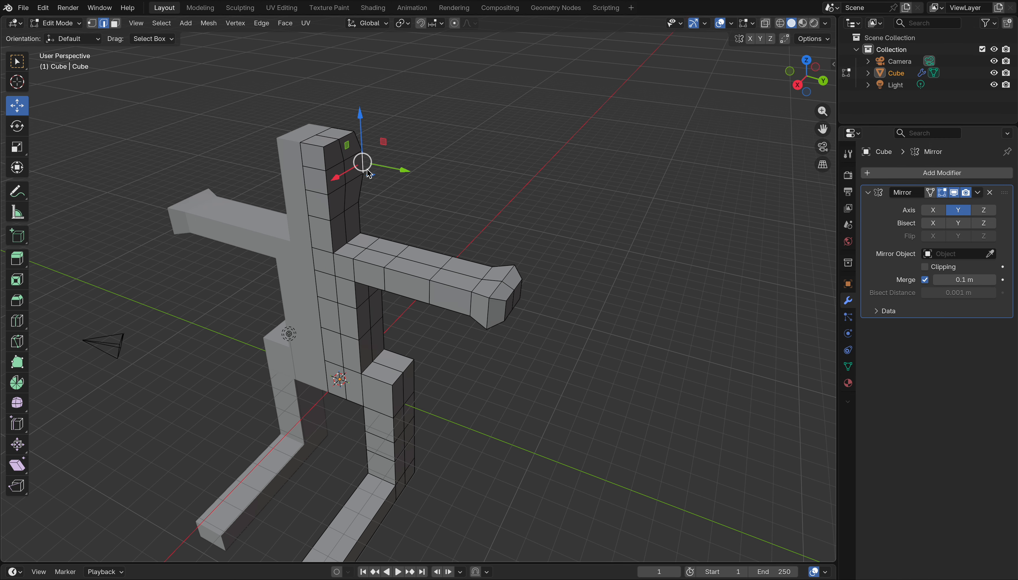
click(346, 178)
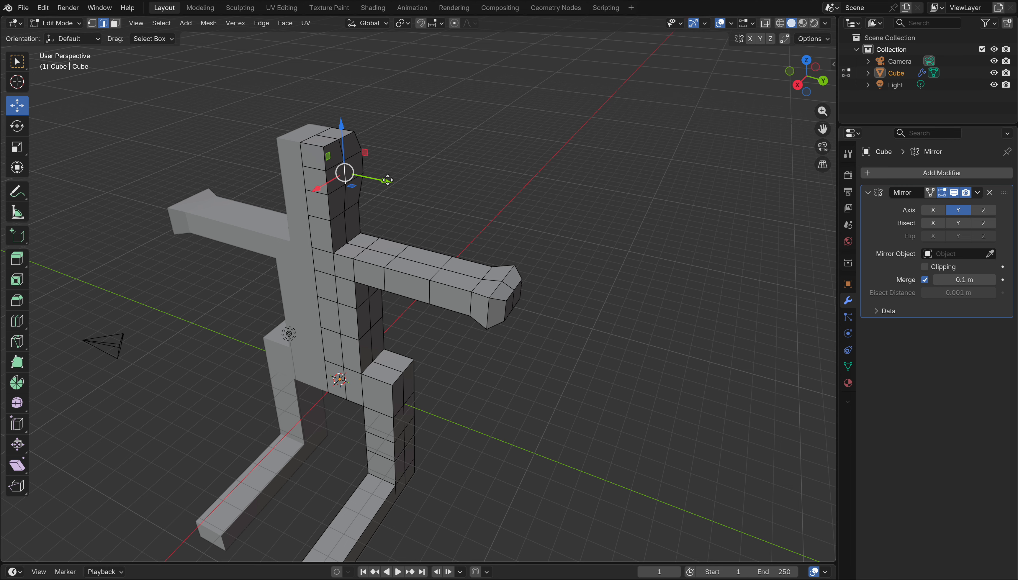
drag(387, 180, 392, 181)
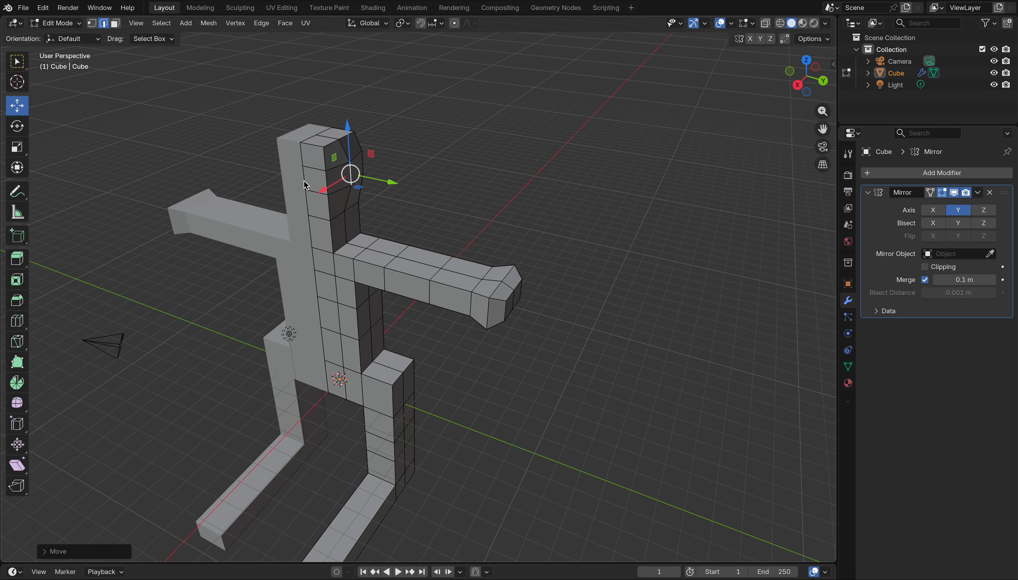
click(304, 181)
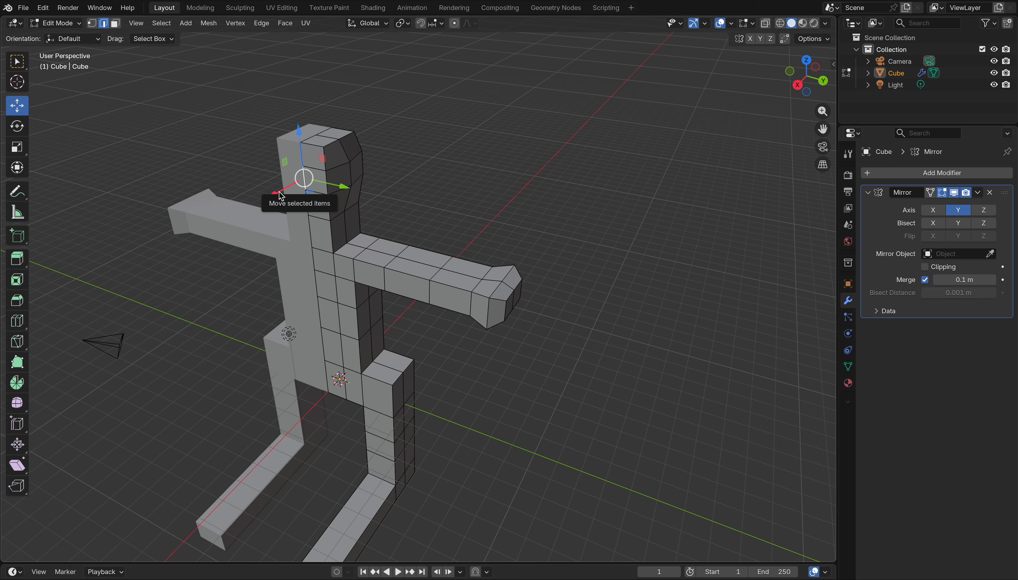
drag(282, 196, 288, 203)
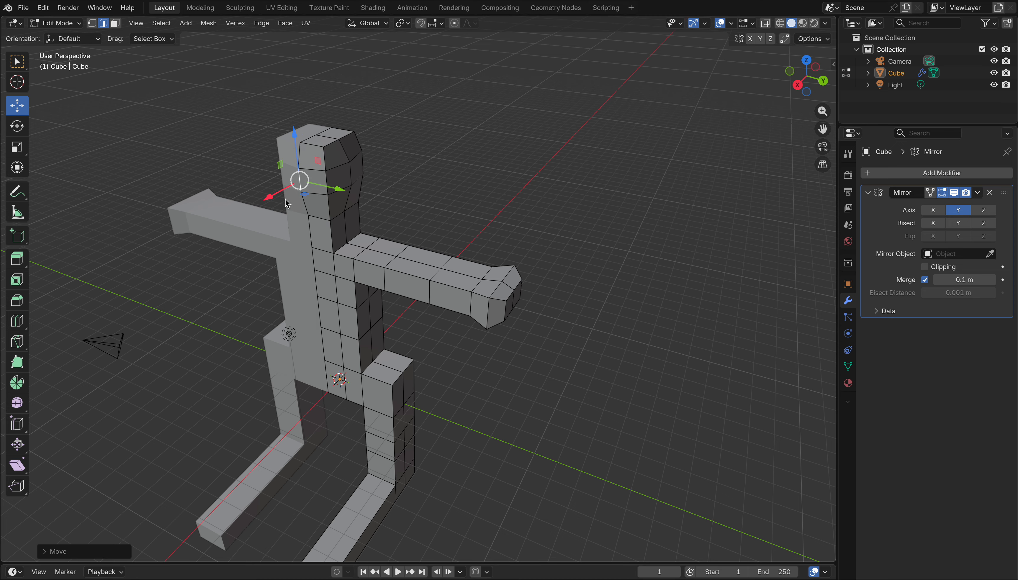
Add a horizontal loop cut around the lower part of the head, just above the neck.
click(307, 210)
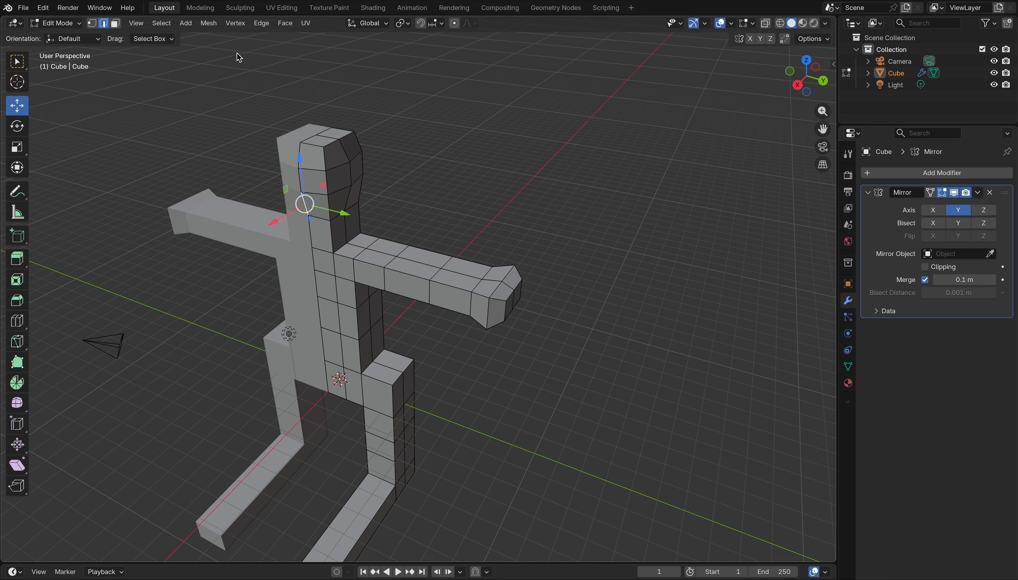
click(265, 24)
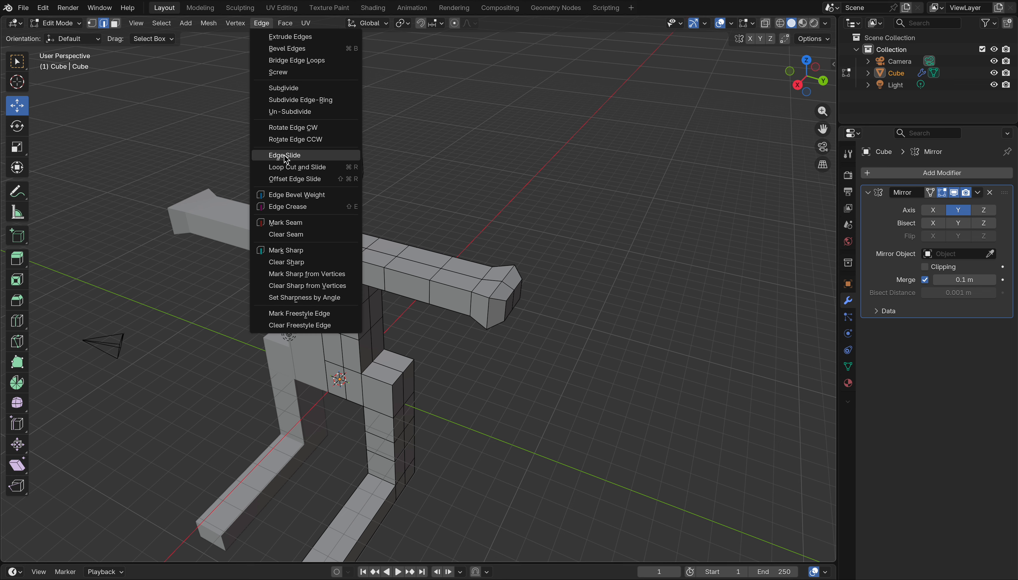
click(297, 168)
click(309, 216)
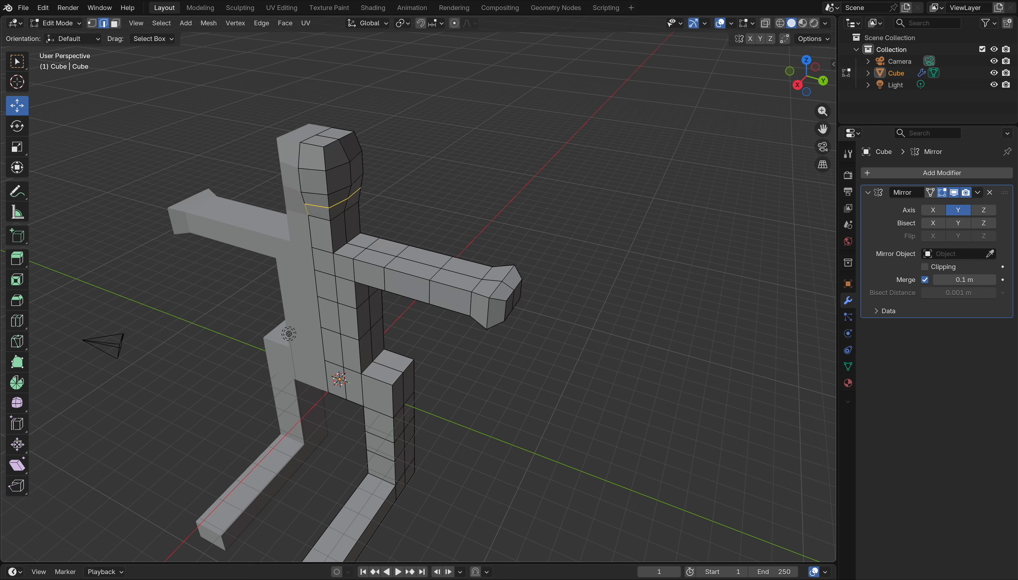
click(309, 211)
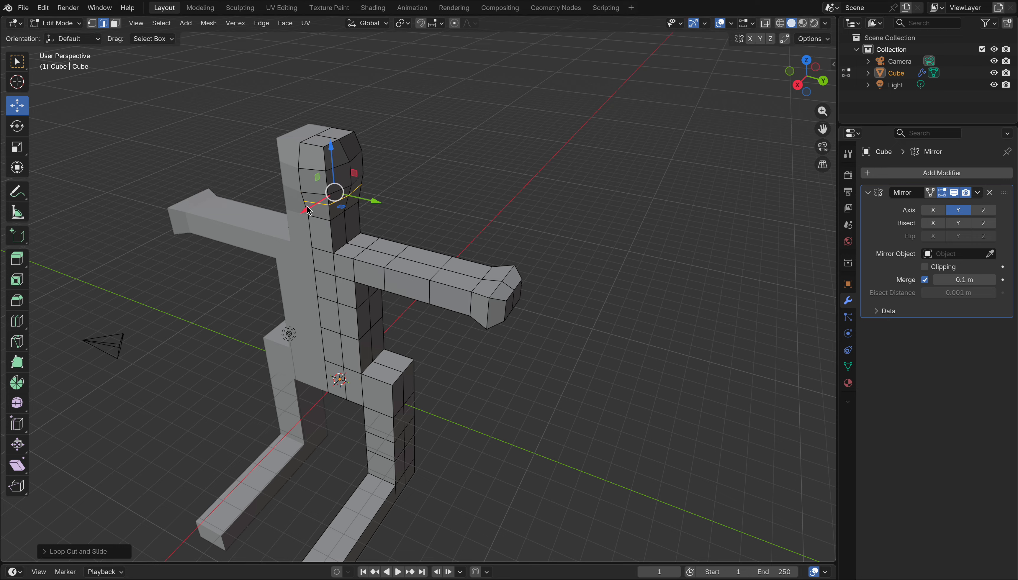
Add another horizontal loop cut around the middle of the head and clear the selection.
click(302, 180)
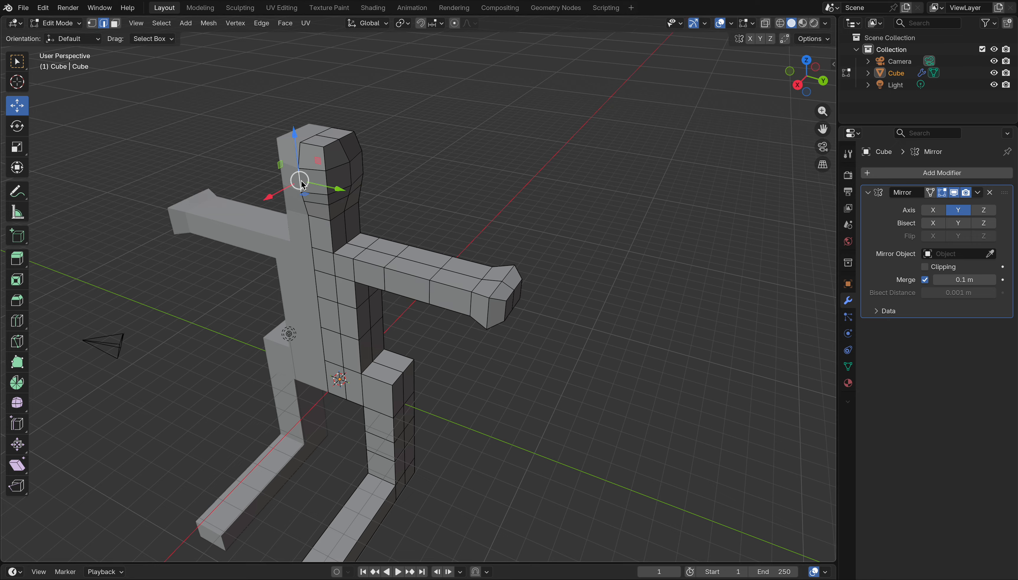
click(261, 23)
click(276, 168)
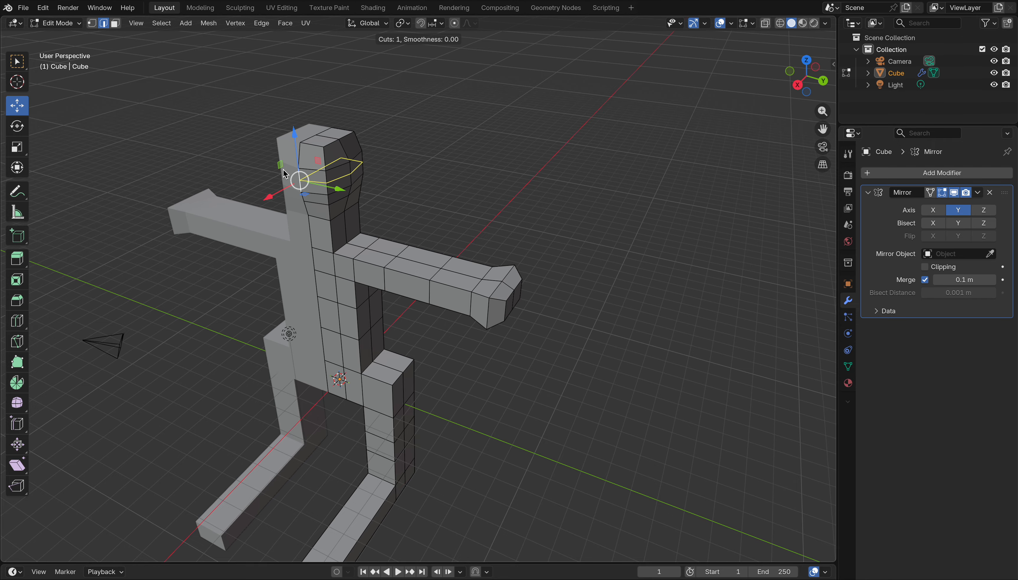
click(284, 169)
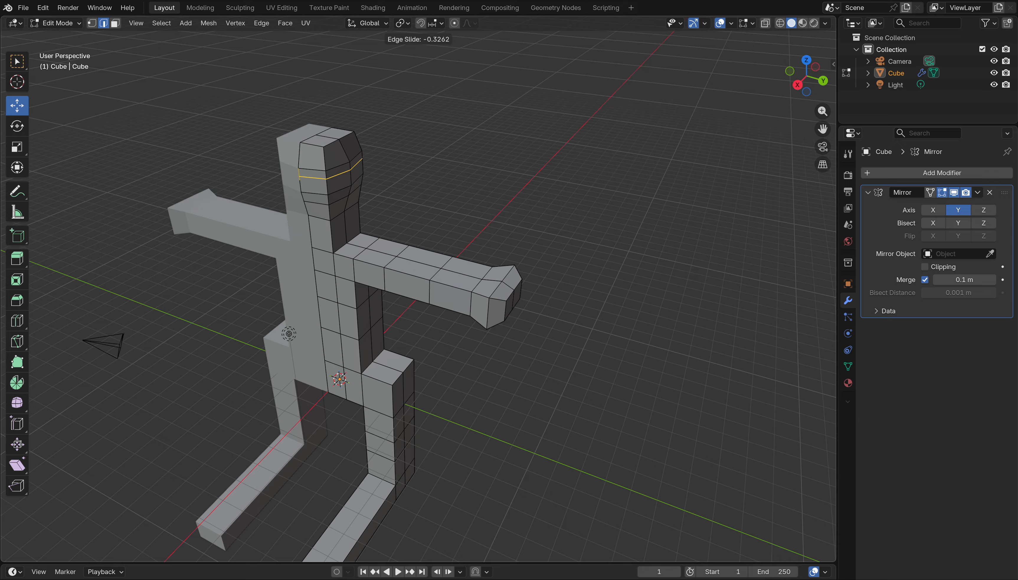
click(284, 169)
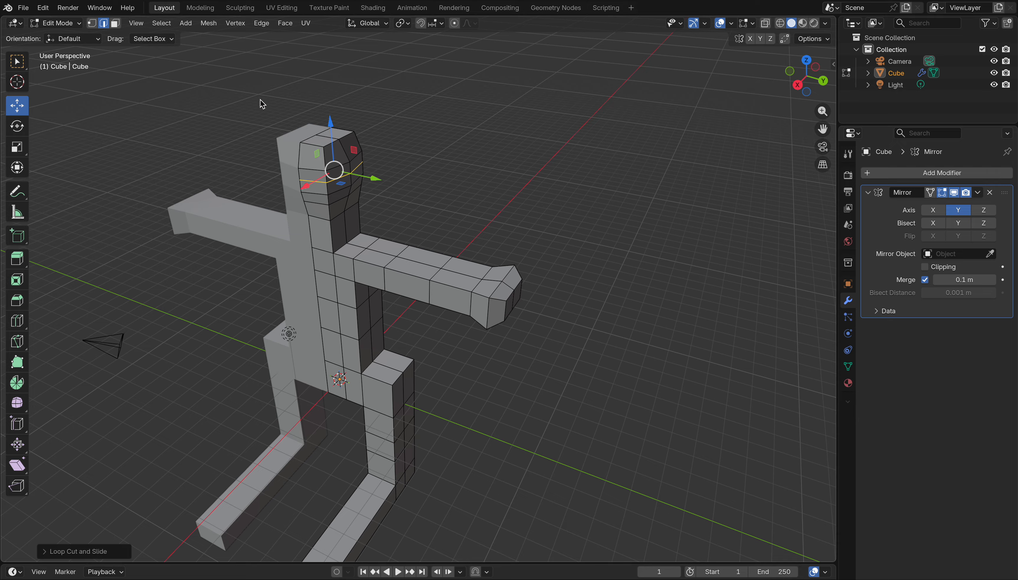
click(421, 110)
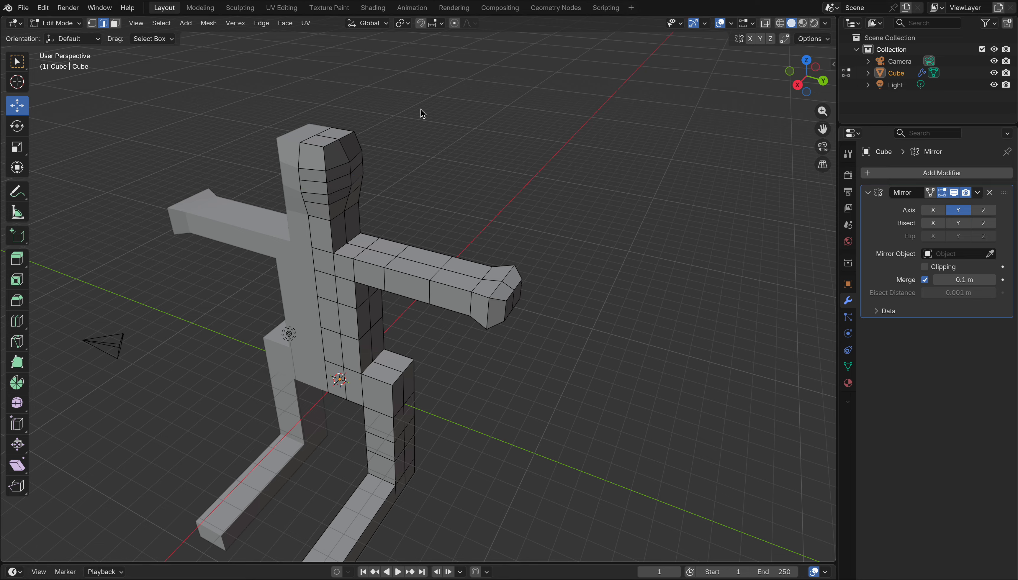
Add a vertical loop cut through the front of the head and torso, slid toward the mirror centre line.
click(314, 148)
click(261, 24)
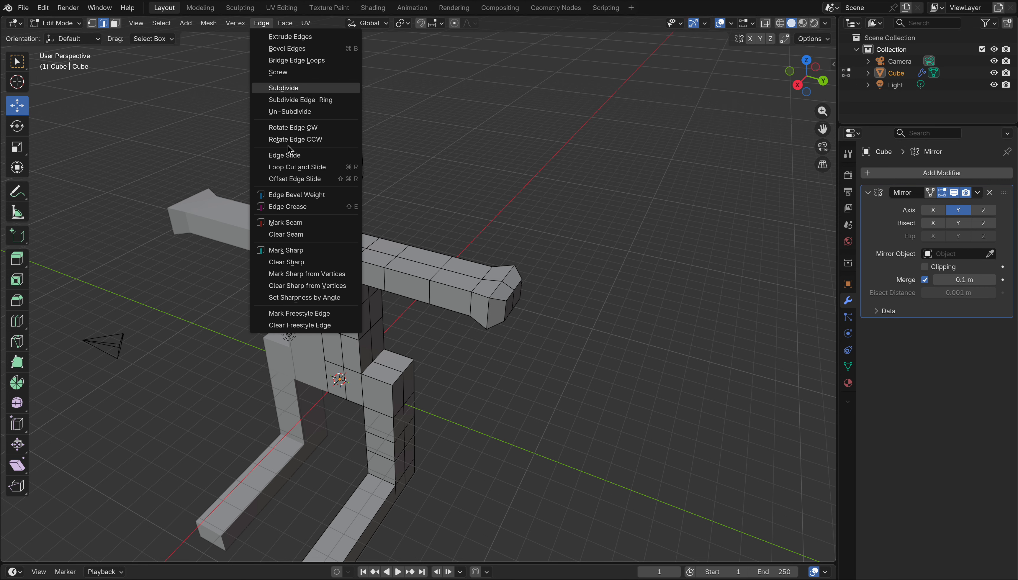
click(301, 171)
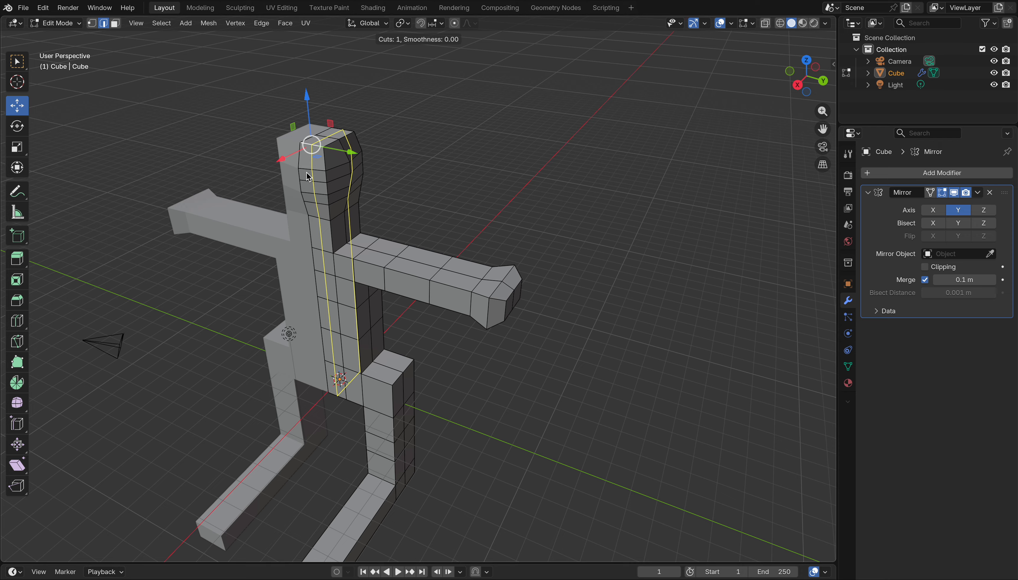
click(309, 177)
click(306, 177)
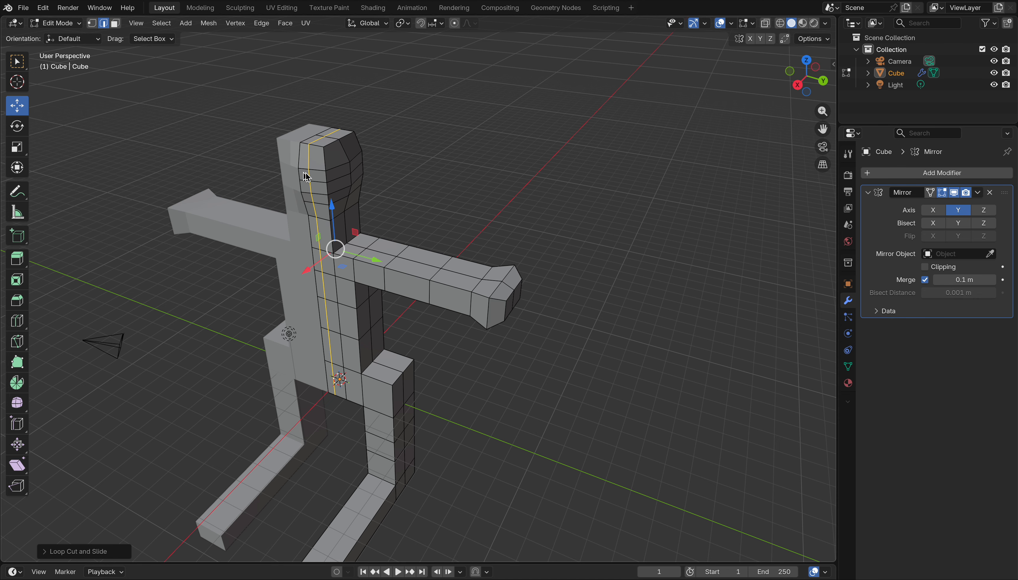
Pull a single vertex near the face's centre line forward along X to form a nose.
drag(787, 85, 744, 86)
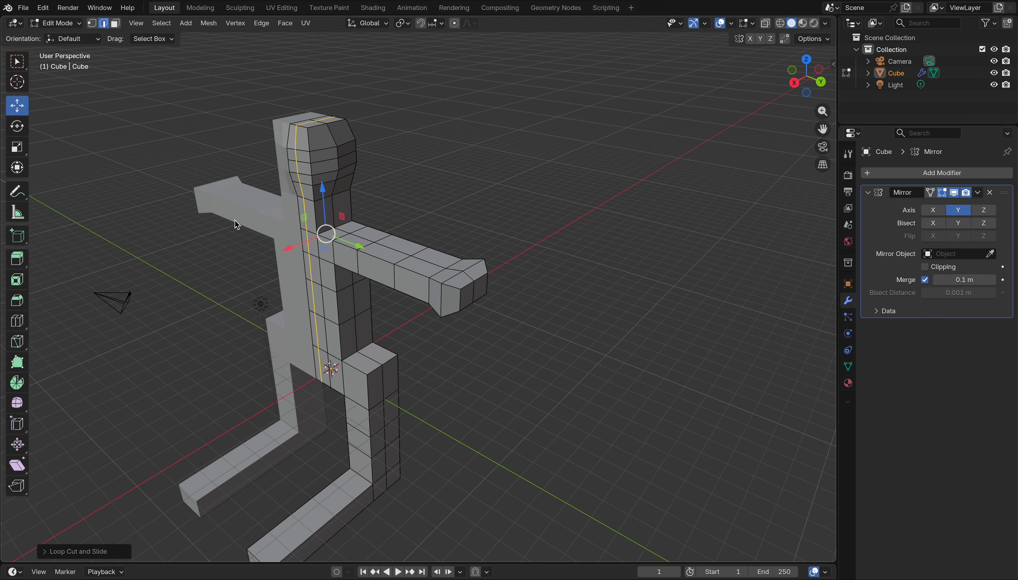
click(290, 164)
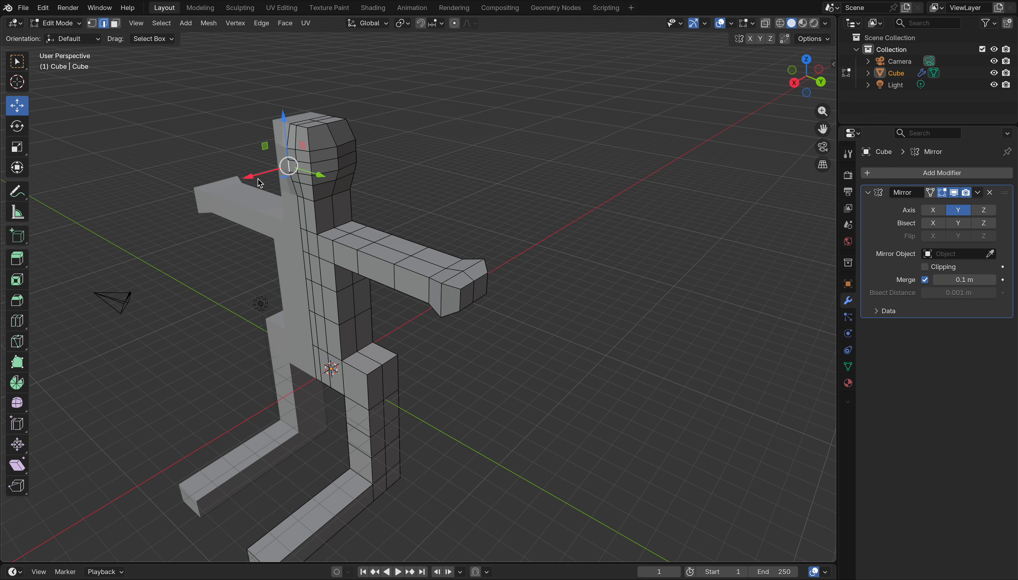
scroll(311, 155, up, 1)
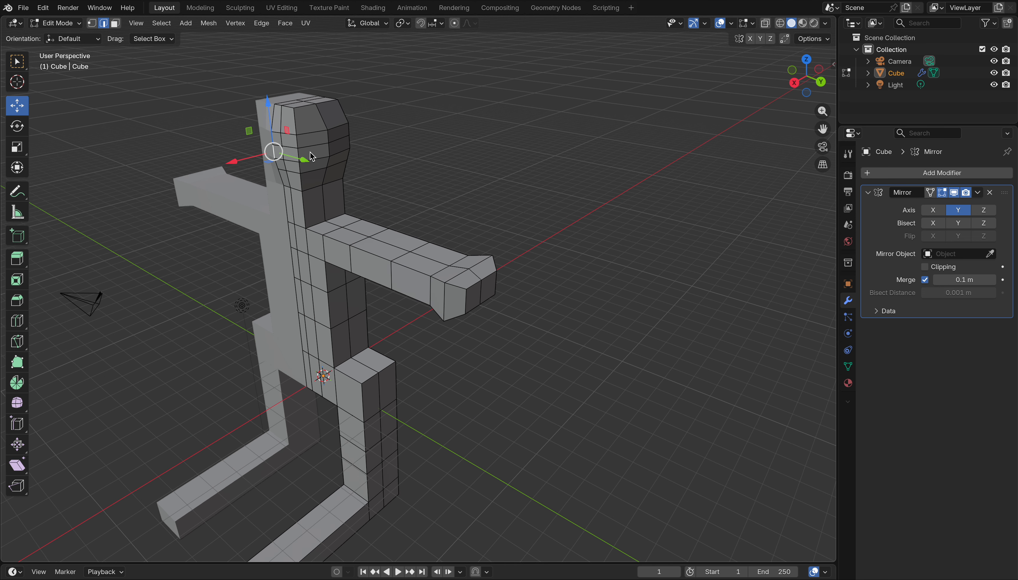
scroll(310, 152, up, 1)
click(92, 23)
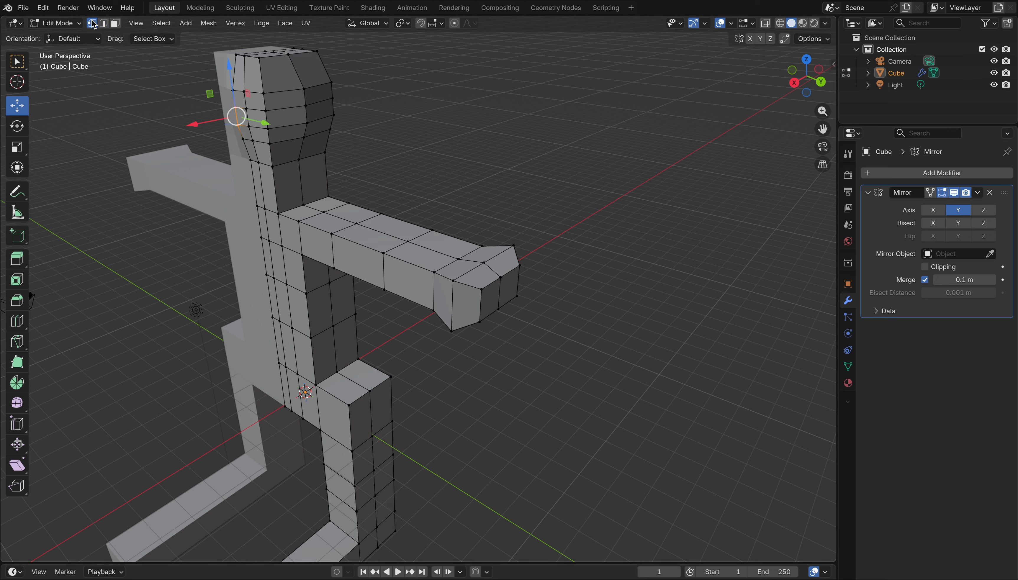
click(370, 115)
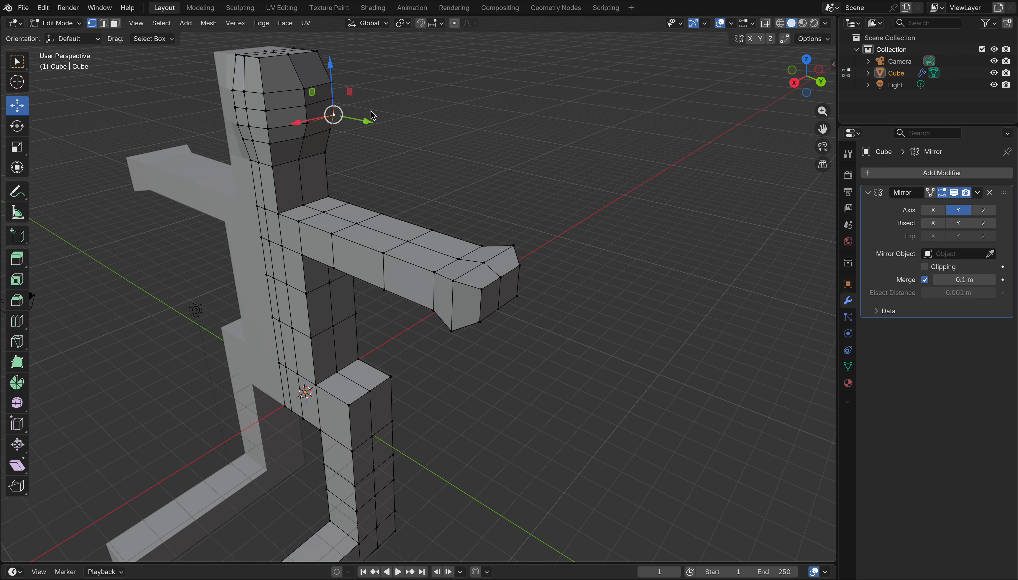
click(240, 128)
drag(200, 132, 233, 141)
click(246, 109)
Try to pull the front vertex below the head forward along X, and undo the move.
click(250, 162)
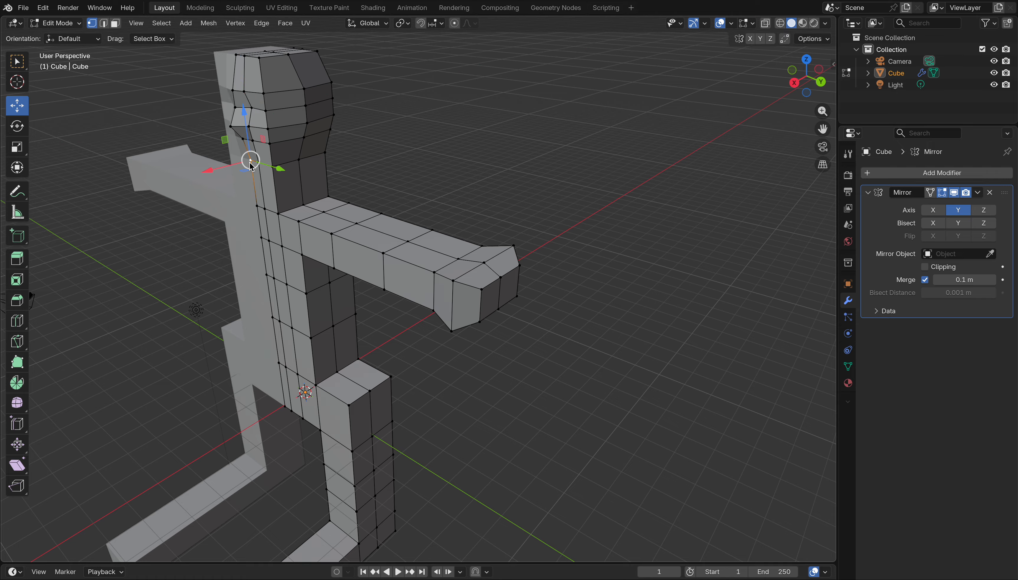
drag(226, 172, 211, 169)
key(ctrl+z)
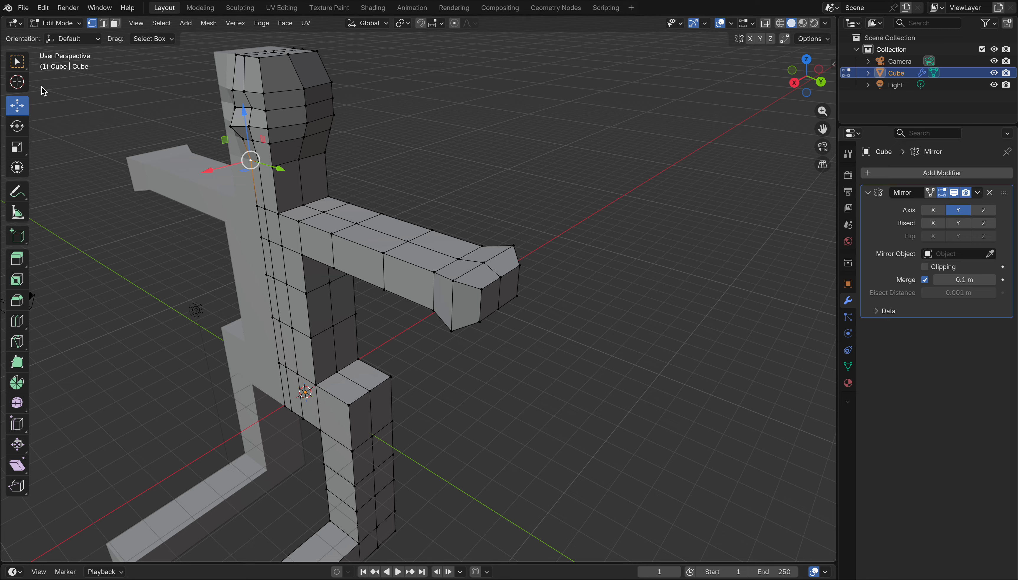
Add a horizontal loop cut around the lower head and move the short front edge below it forward along X.
click(104, 24)
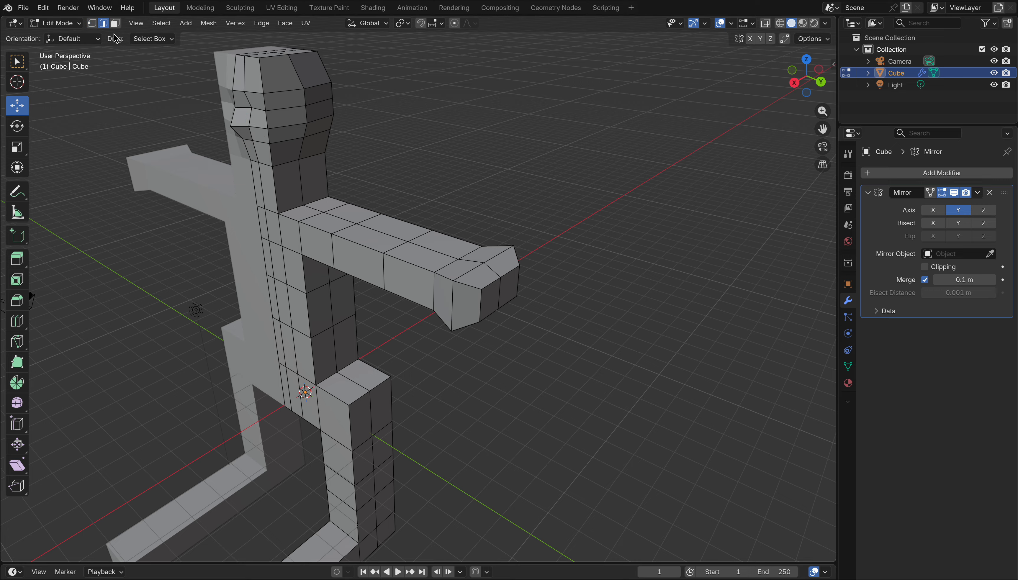
click(258, 152)
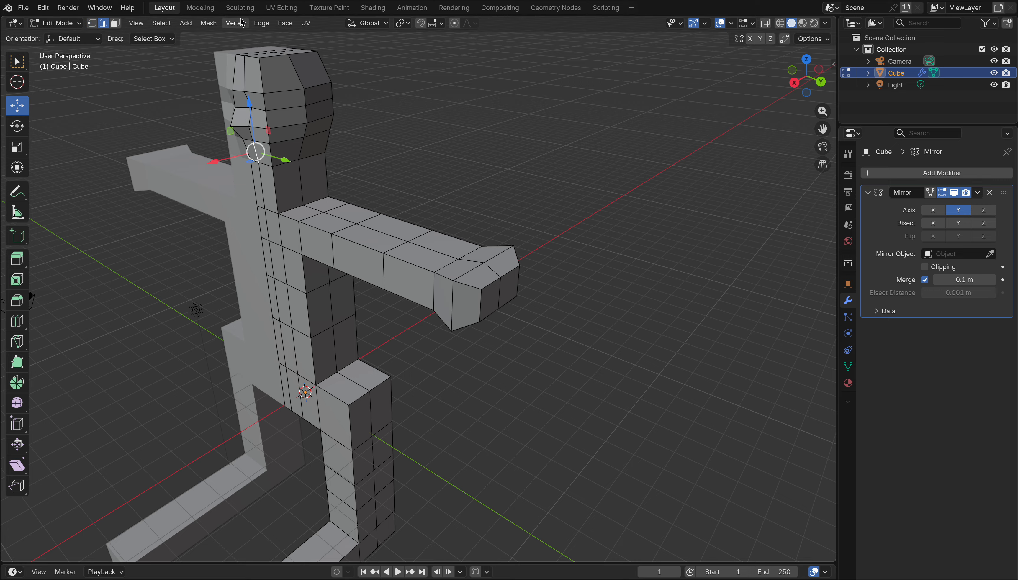
click(261, 23)
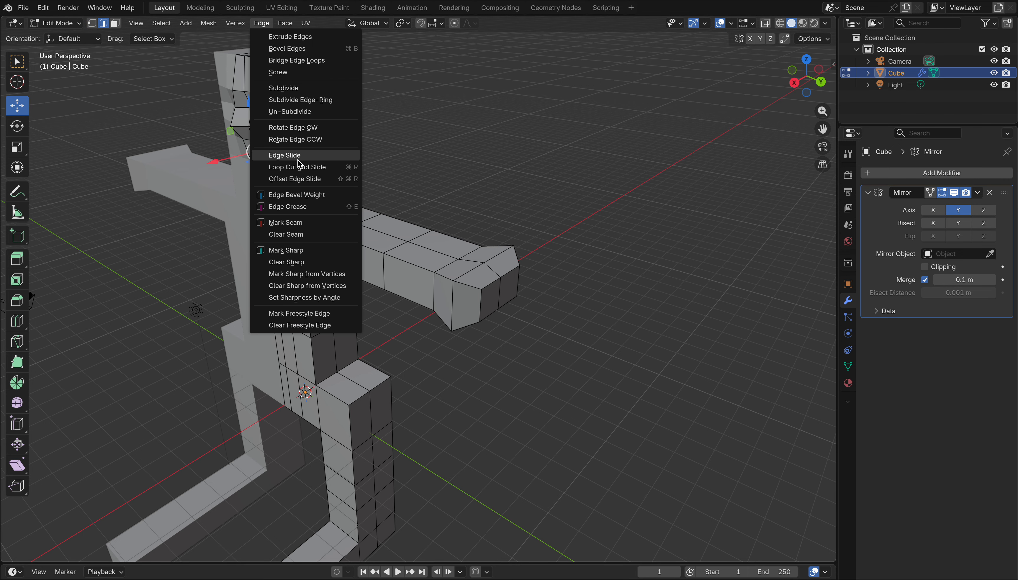
click(307, 167)
click(269, 157)
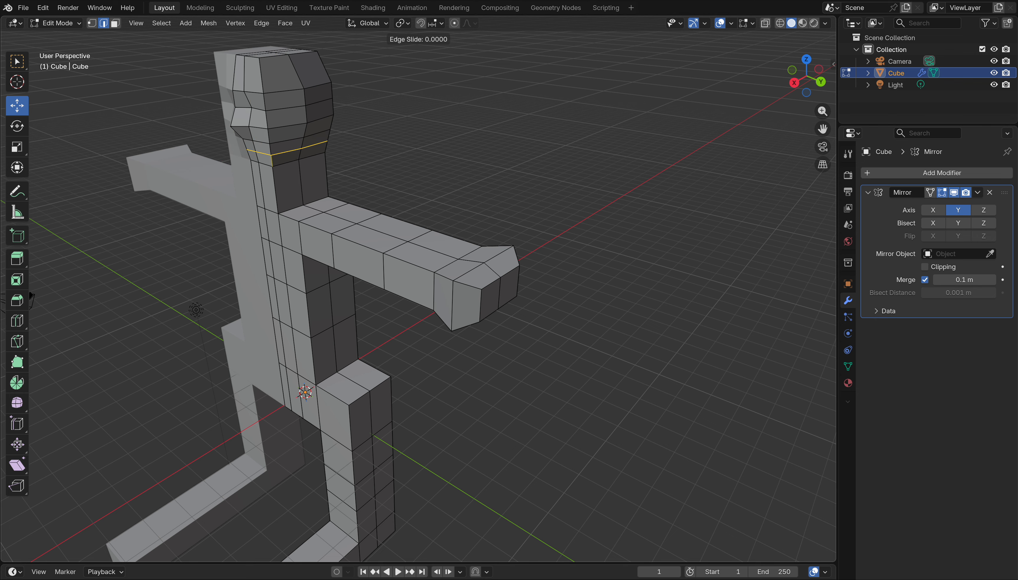
click(286, 149)
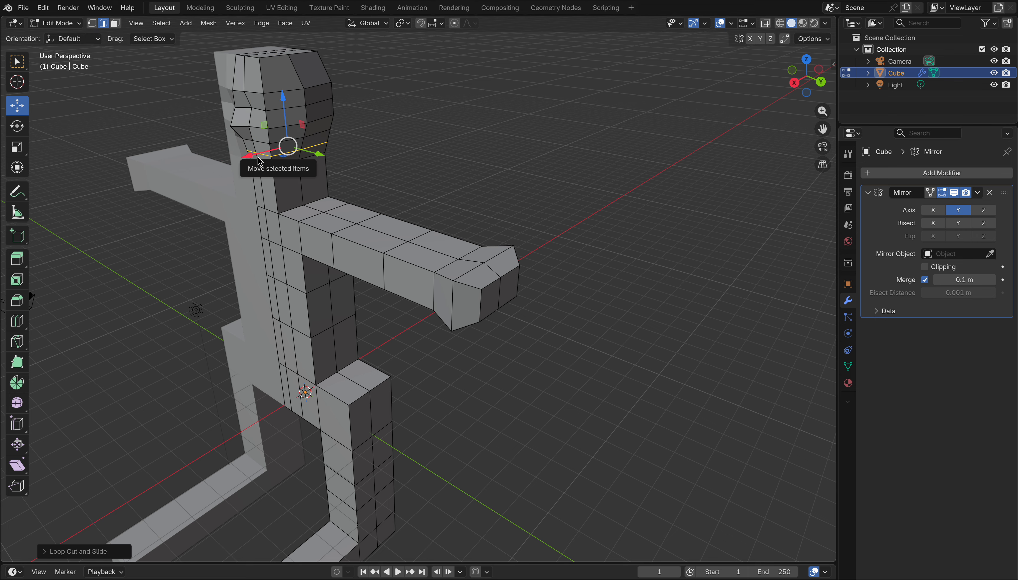
click(170, 131)
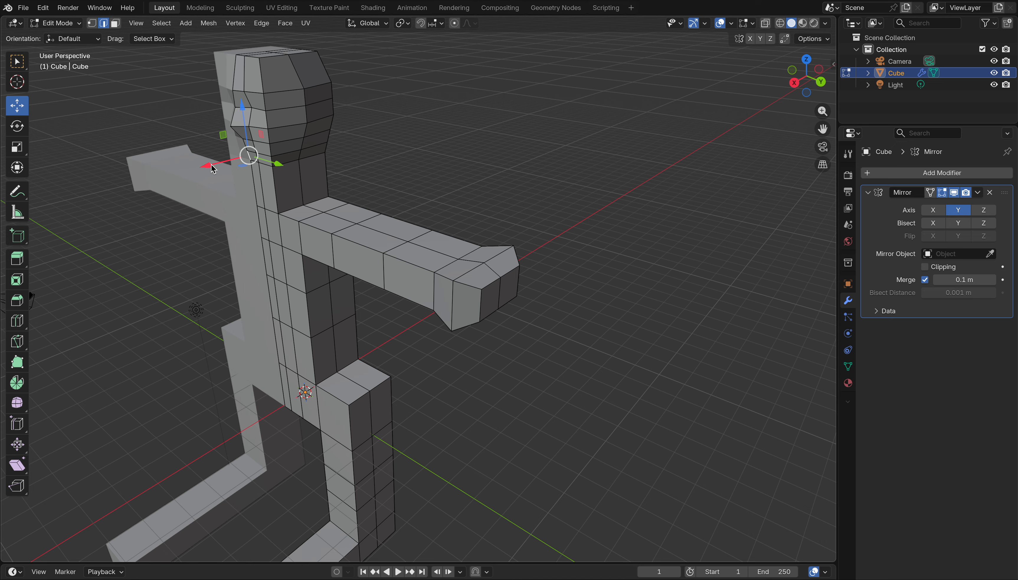
drag(213, 168, 201, 169)
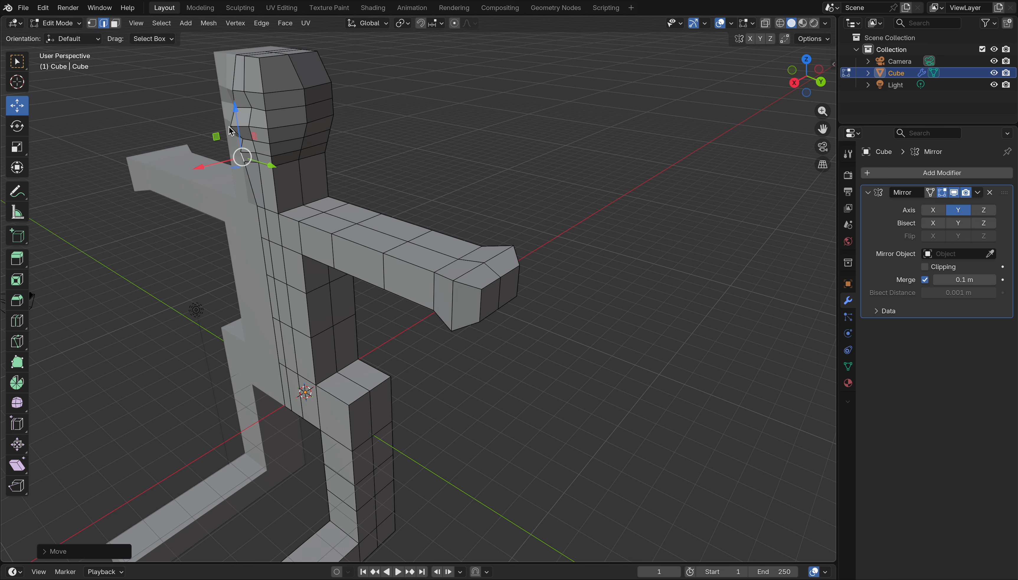
Round the top of the head by moving its front and back outer corner vertices inward along Y.
drag(792, 71, 887, 84)
drag(147, 60, 121, 80)
click(94, 25)
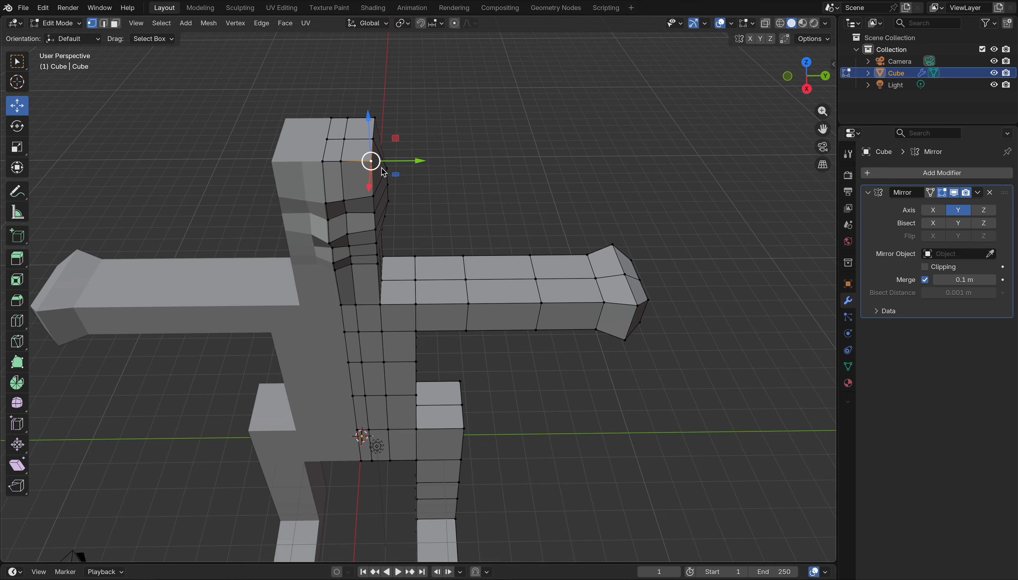
drag(372, 183, 408, 153)
click(376, 118)
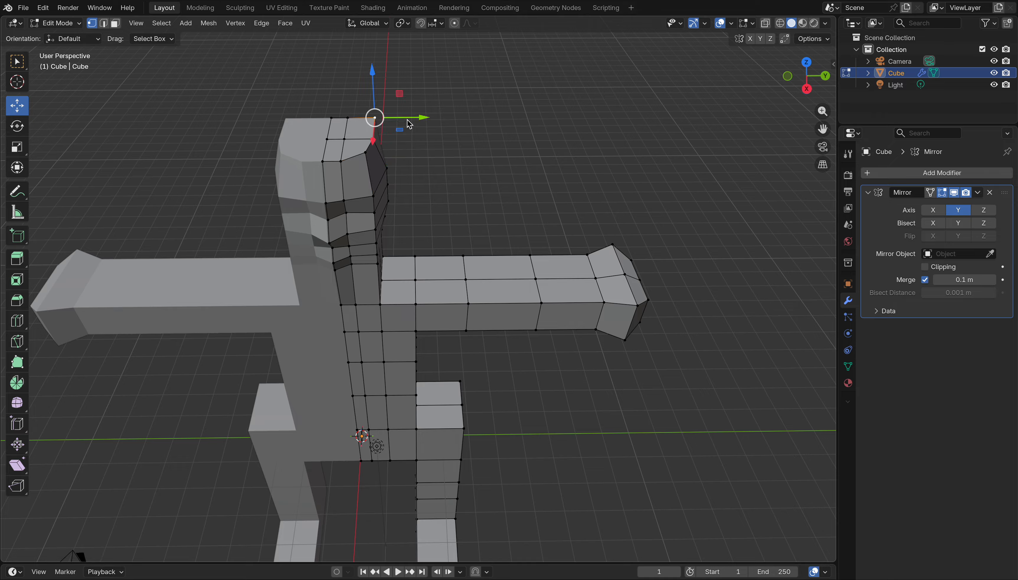
drag(413, 118, 362, 145)
Raise the two middle vertices on top of the head slightly along Z to dome the crown.
click(328, 139)
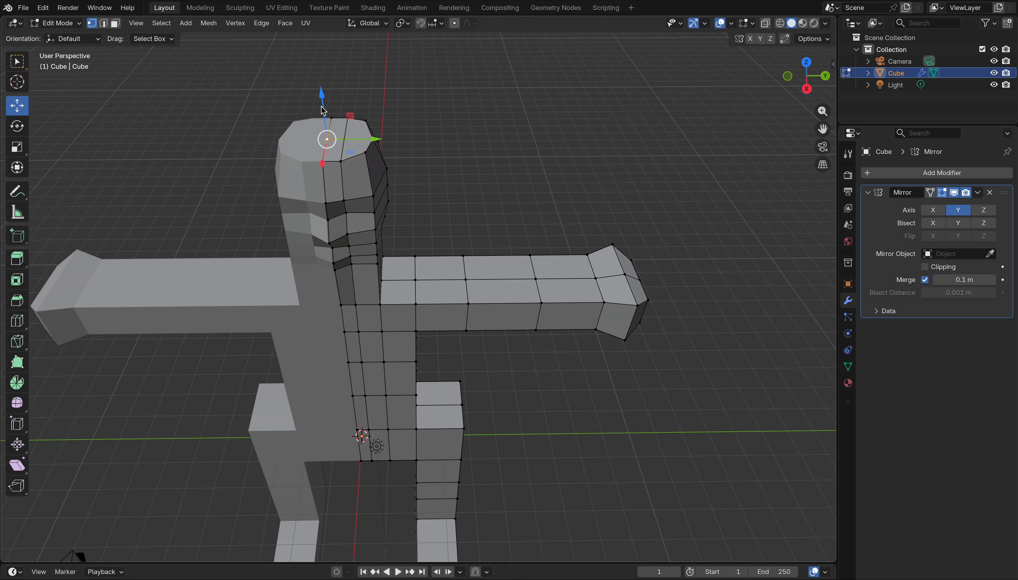
drag(322, 103, 338, 91)
click(345, 140)
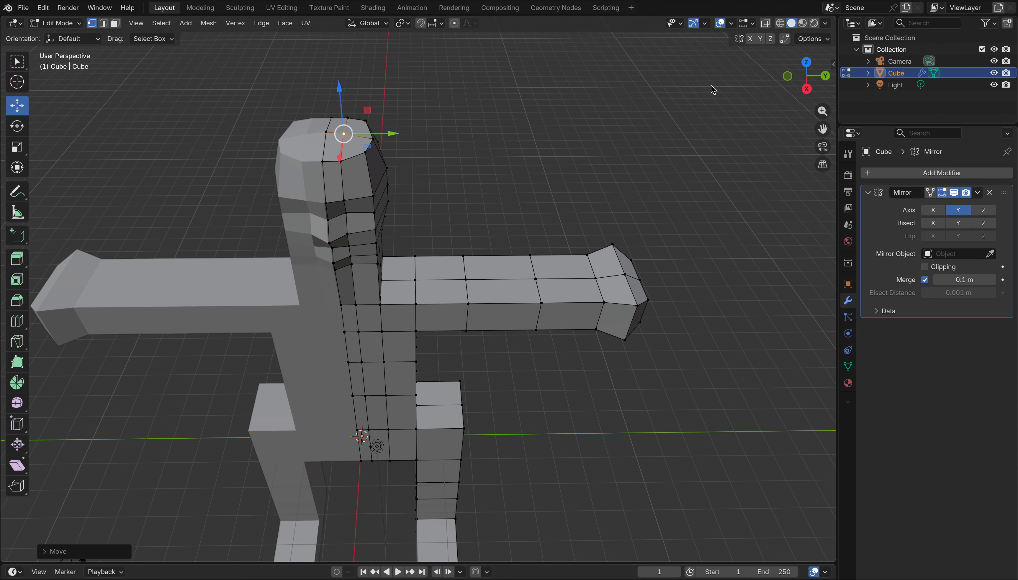
Add a horizontal loop cut around the neck between the head and the shoulders.
mouse_move(803, 74)
mouse_down()
mouse_move(816, 81)
mouse_move(803, 72)
mouse_up()
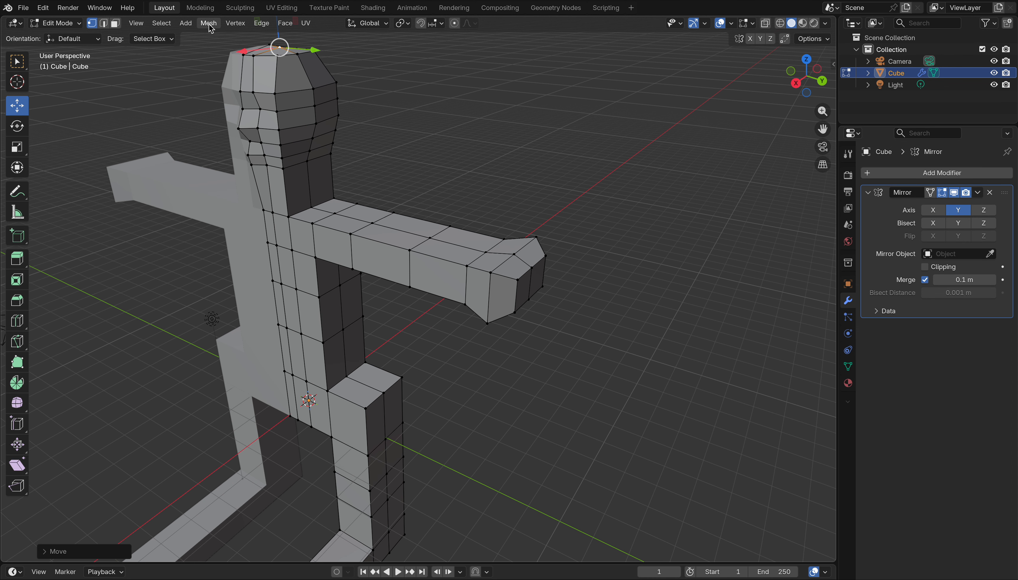
click(104, 23)
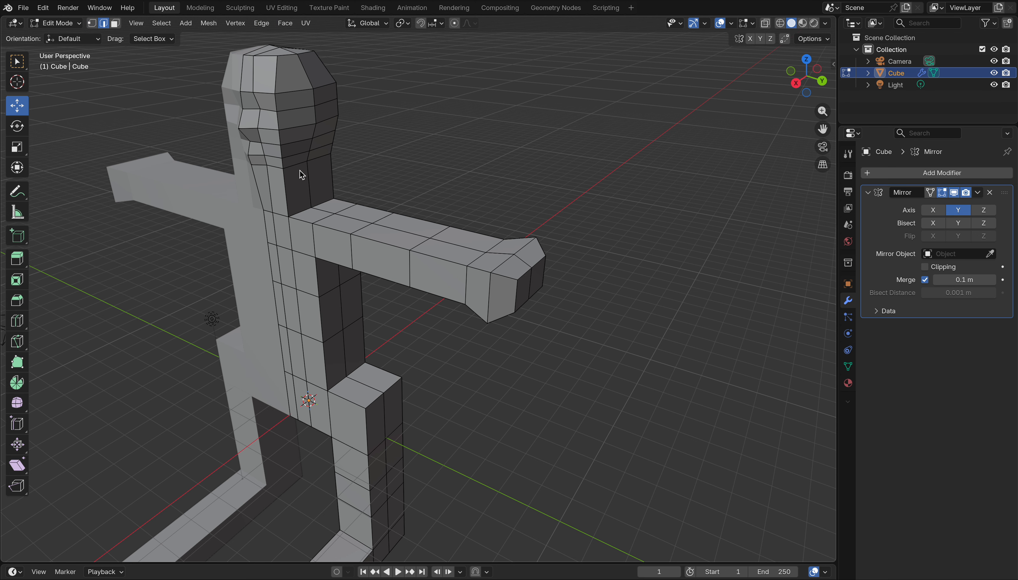
click(267, 24)
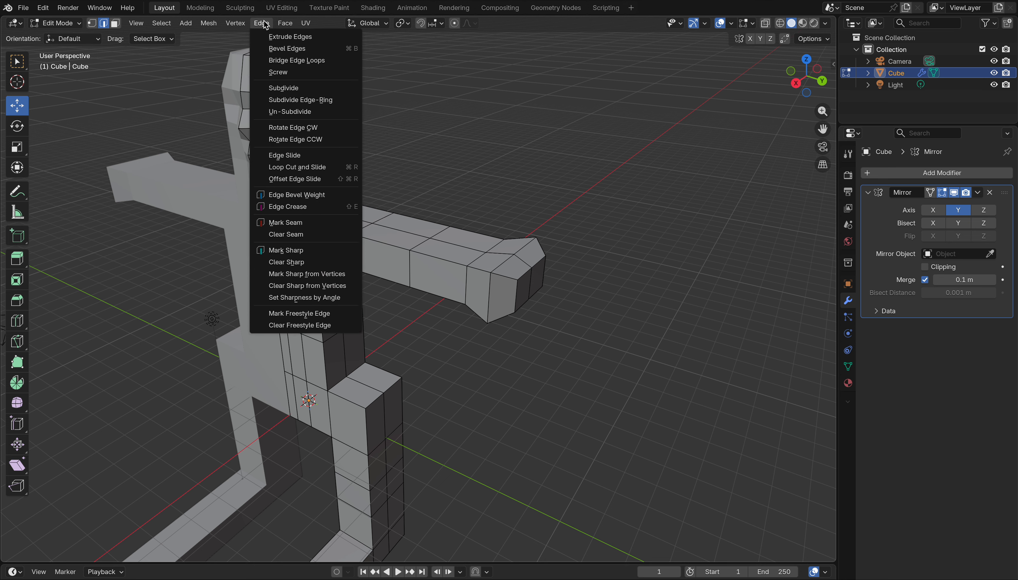
click(307, 165)
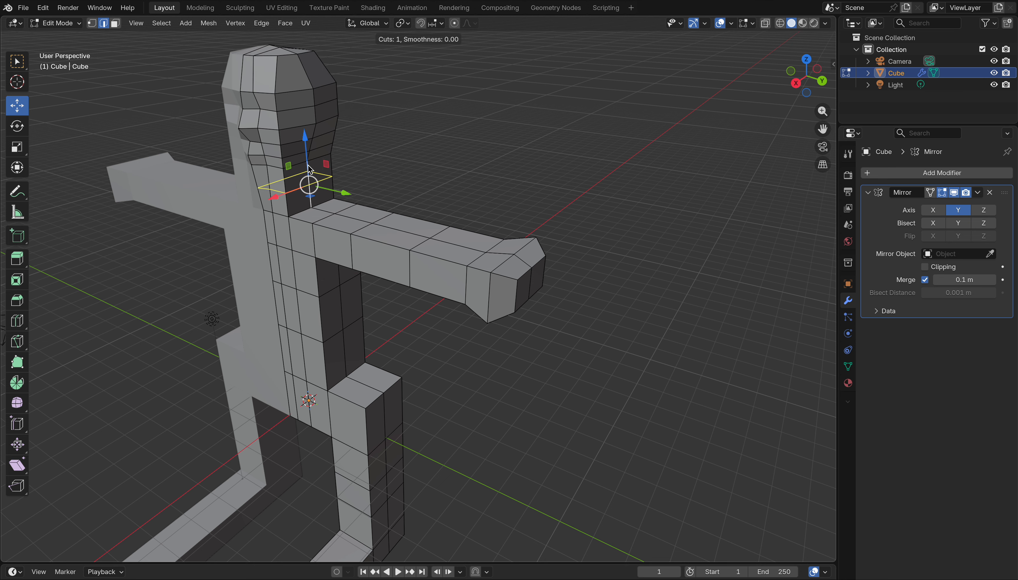
click(287, 174)
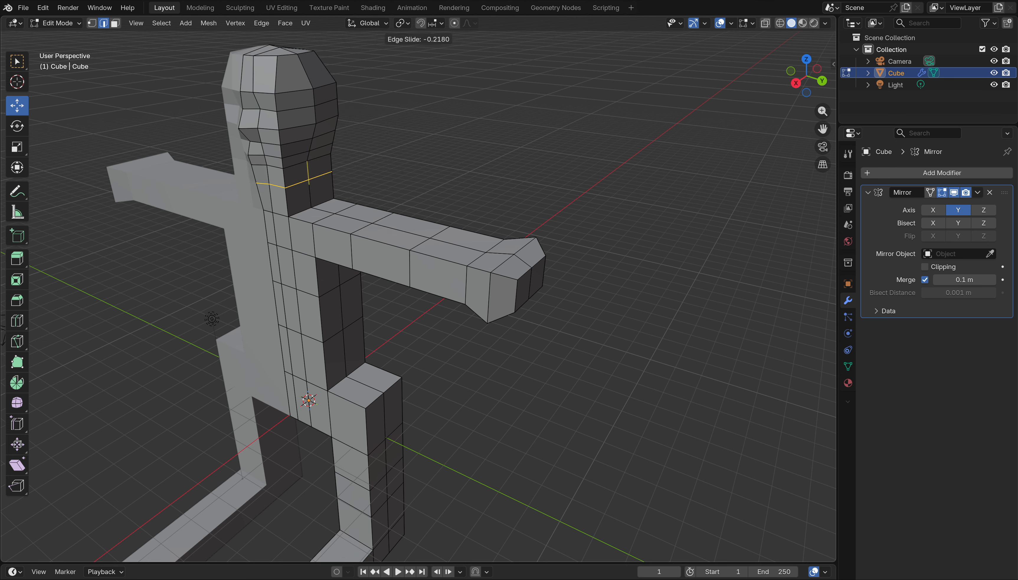
click(287, 169)
Try to scale the new neck loop and undo the scaling.
click(18, 150)
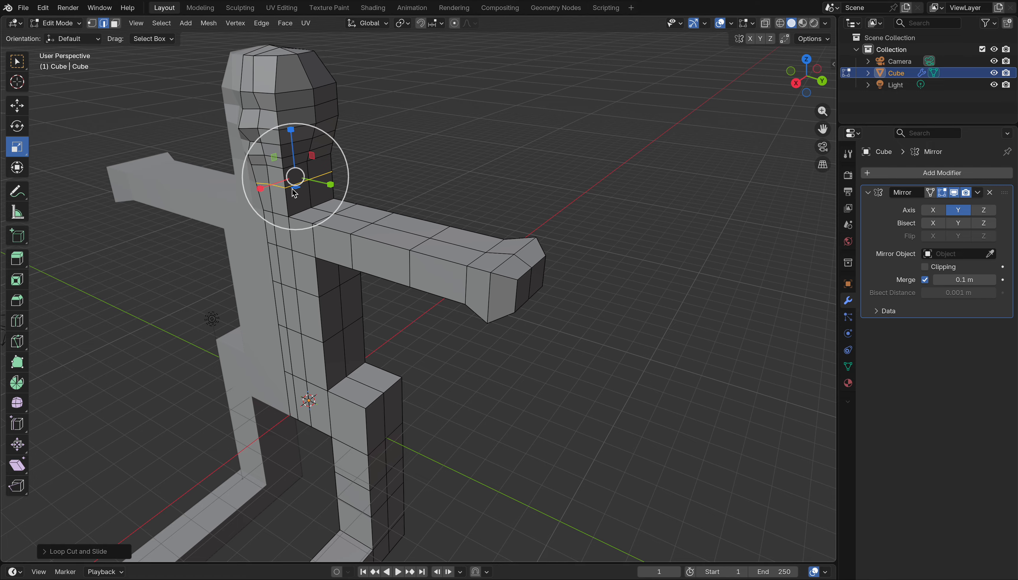
drag(297, 193, 295, 184)
mouse_move(793, 87)
mouse_down()
mouse_move(808, 79)
mouse_move(827, 96)
mouse_move(791, 88)
mouse_up()
key(ctrl+z)
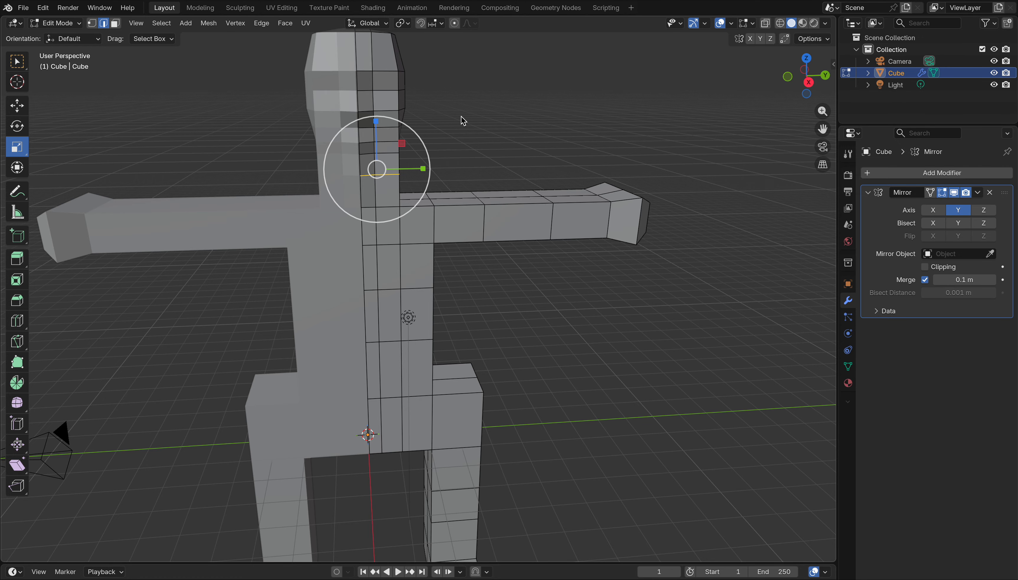
Narrow the neck by moving its side edges inward along Y and its front edge slightly back along X.
drag(826, 96, 805, 91)
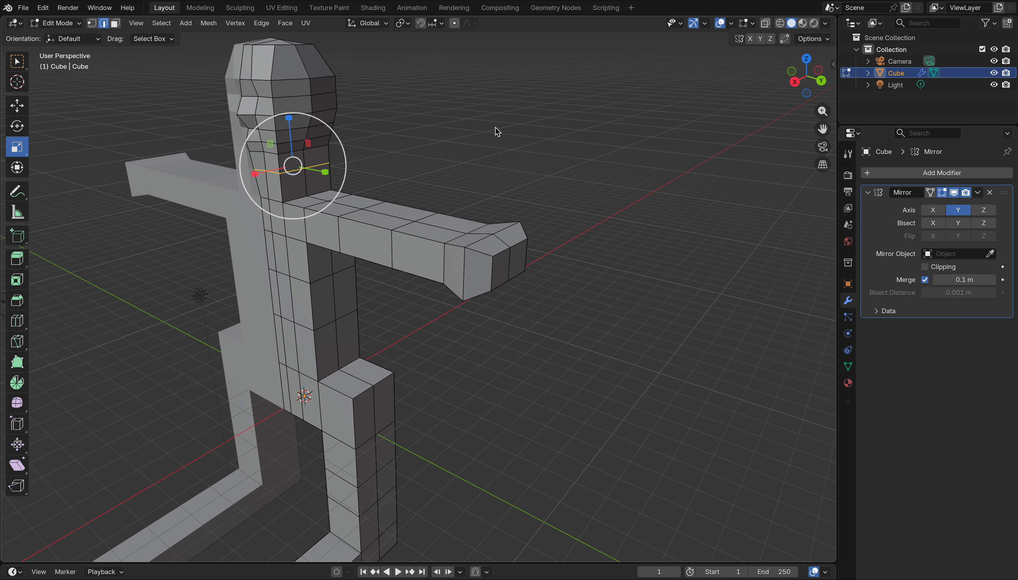
alt+click(318, 165)
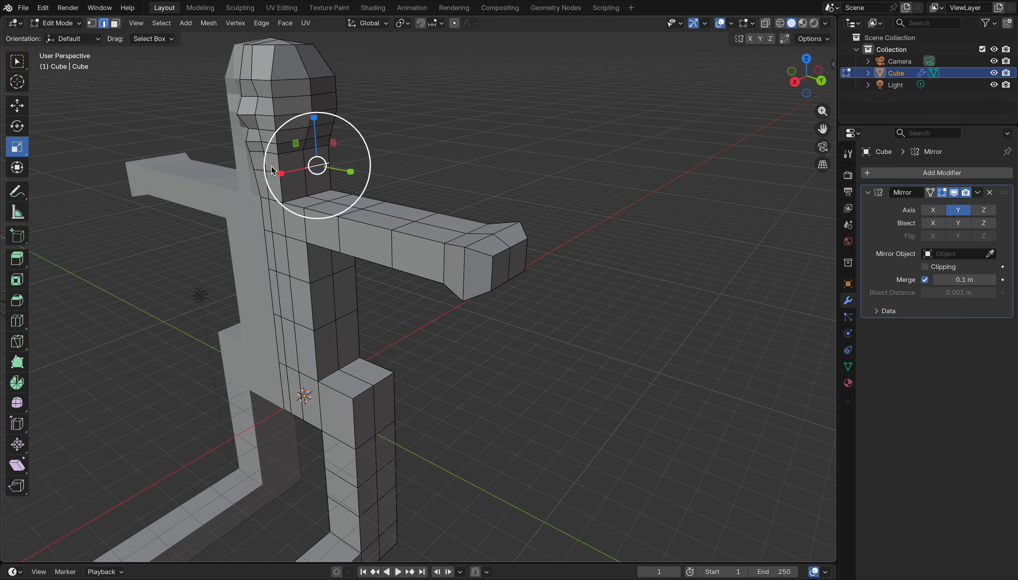
click(17, 106)
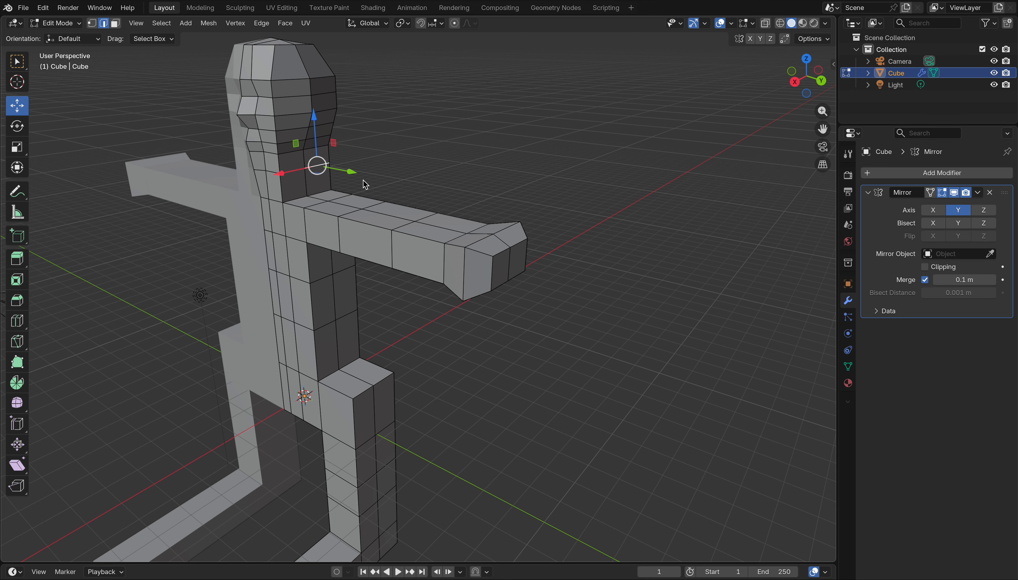
drag(352, 171, 315, 182)
click(289, 171)
click(263, 174)
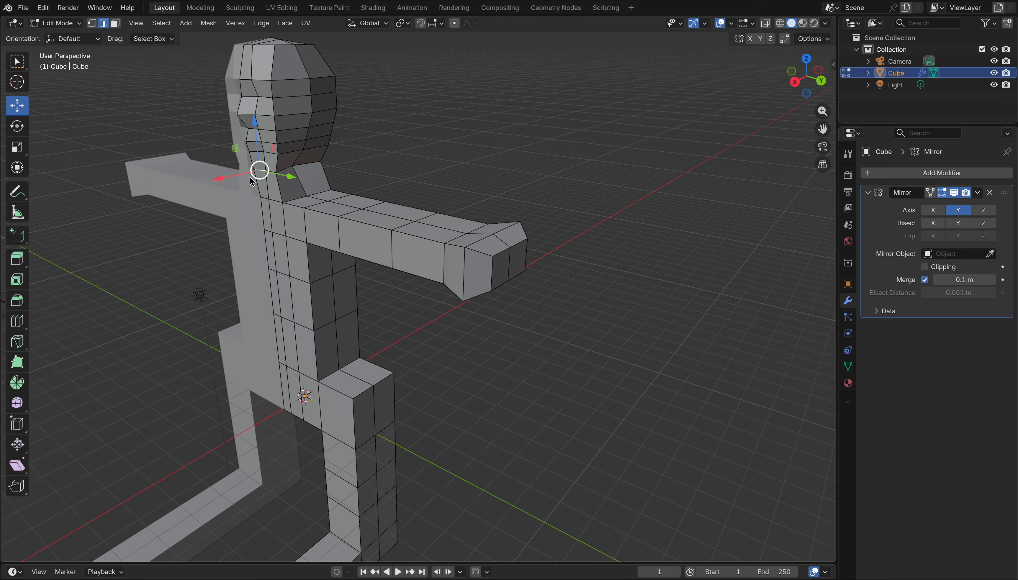
drag(224, 182, 229, 176)
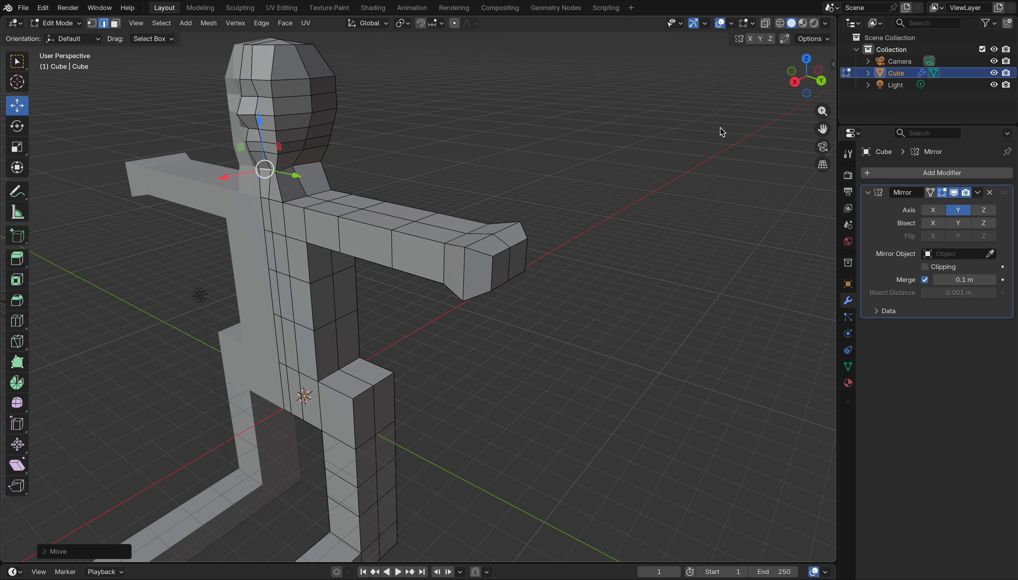
Raise the edges where the upper hip meets the torso along Z and shift them slightly outward along Y.
click(348, 369)
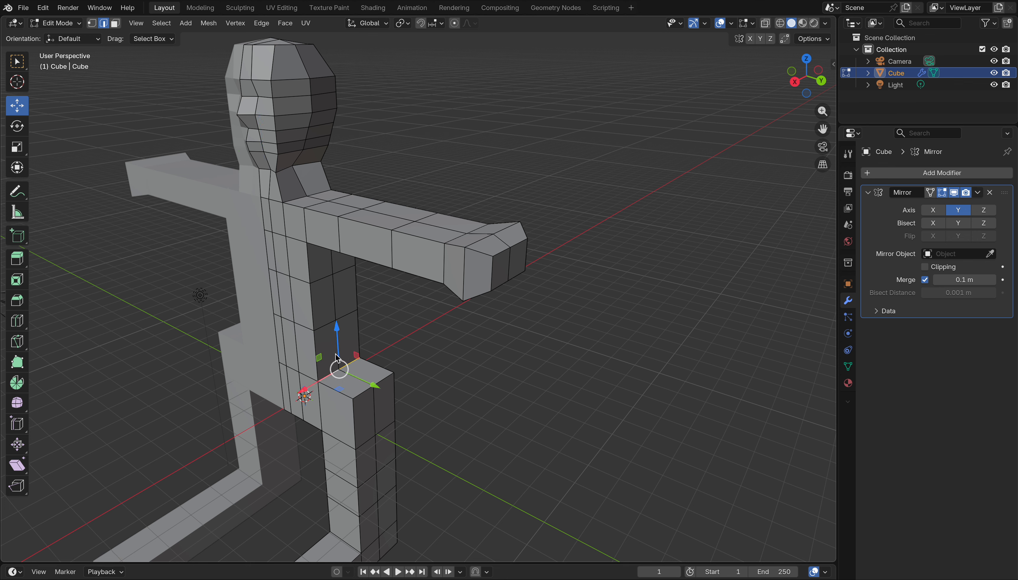
drag(342, 347, 380, 365)
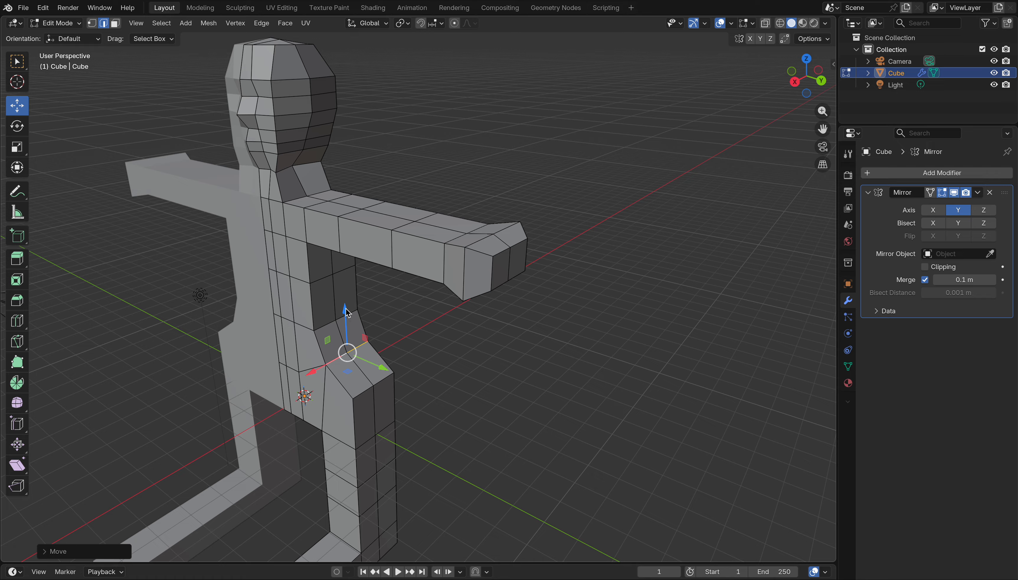
key(ctrl+z)
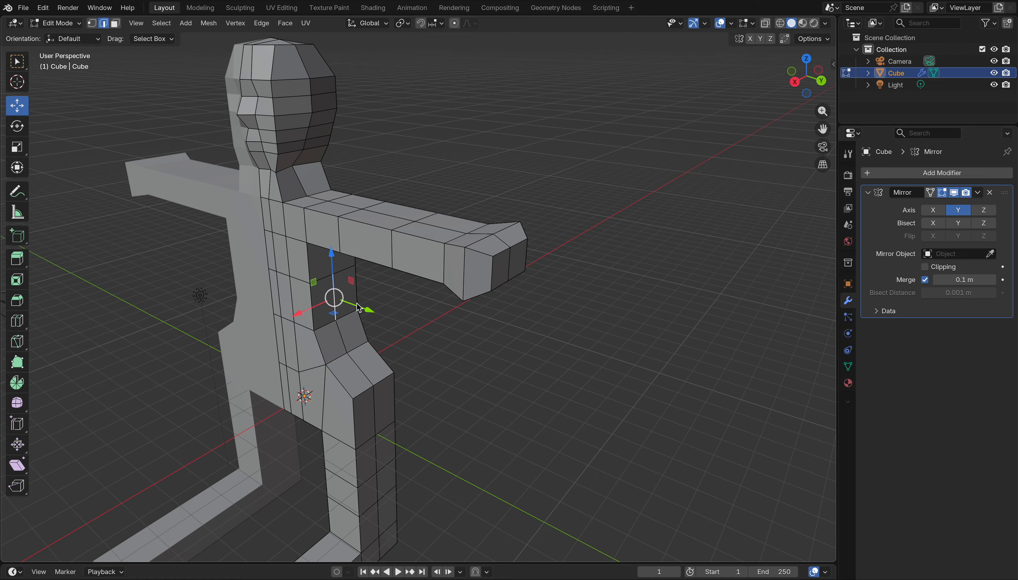
Move the side edges of the torso between waist and arm outward along Y.
drag(361, 308, 366, 310)
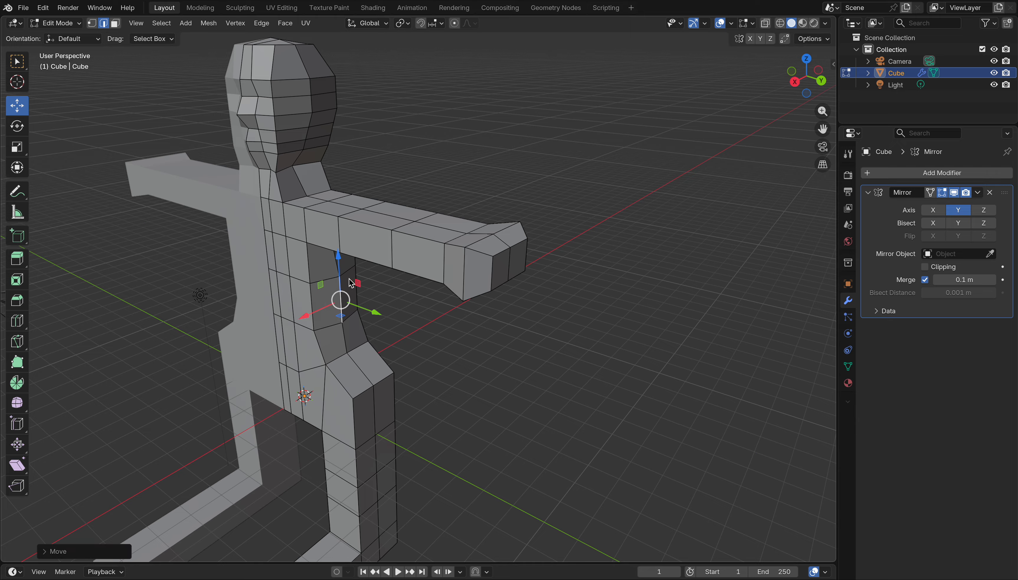
click(348, 273)
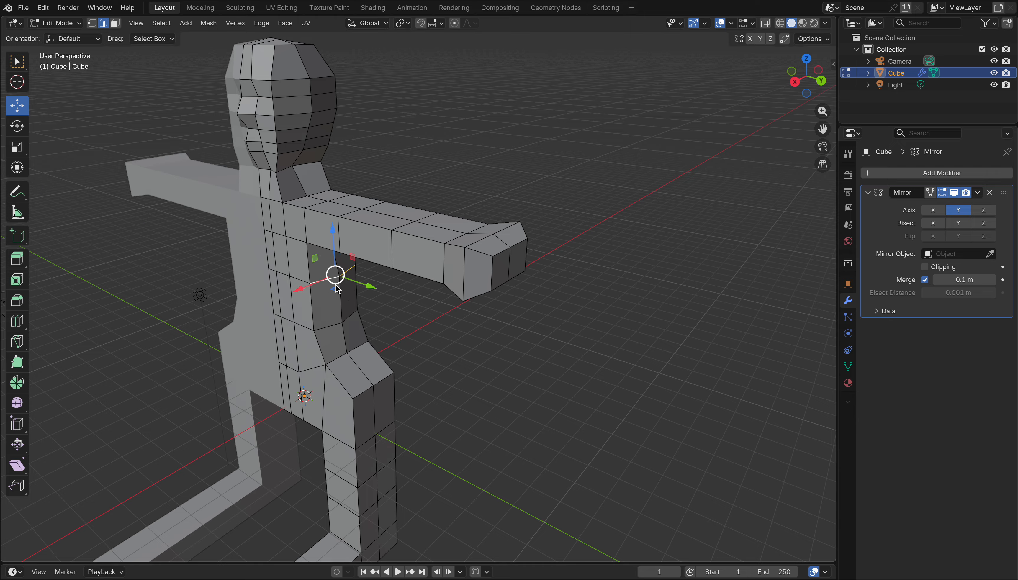
drag(368, 290, 374, 292)
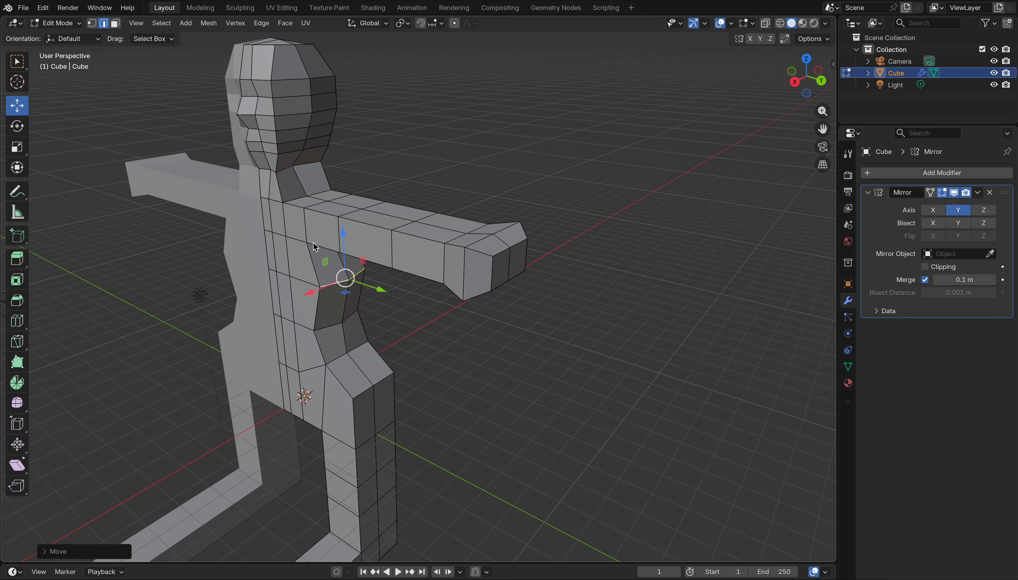
Move the two edges under the armpit outward along Y to broaden the chest.
drag(807, 76, 803, 66)
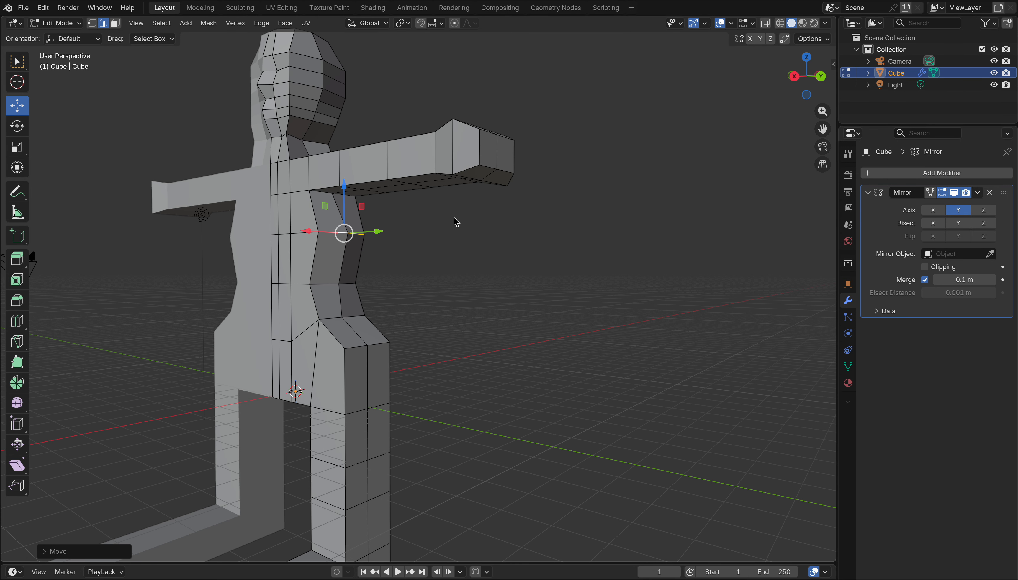
click(321, 192)
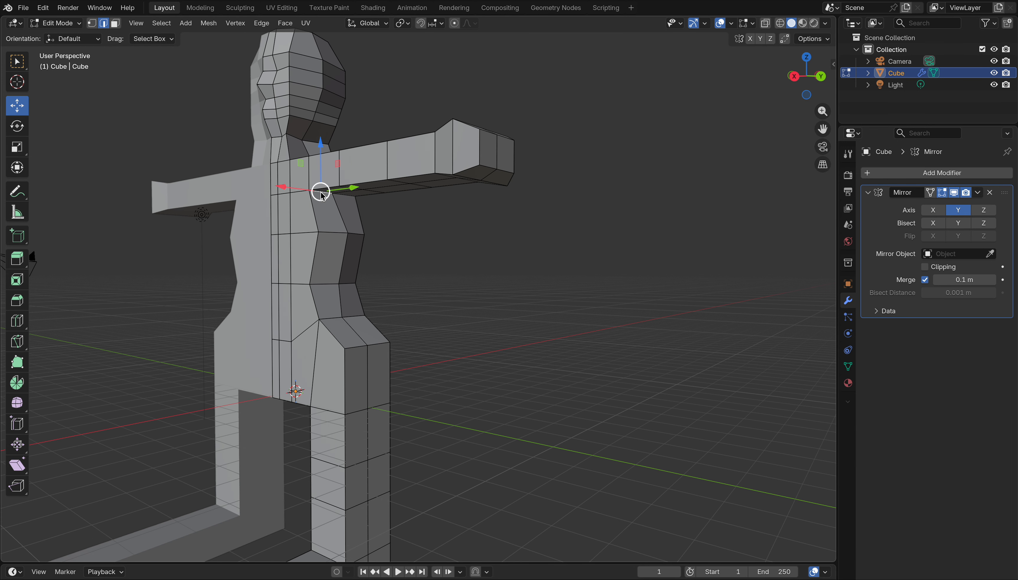
shift+click(346, 195)
drag(365, 190, 381, 188)
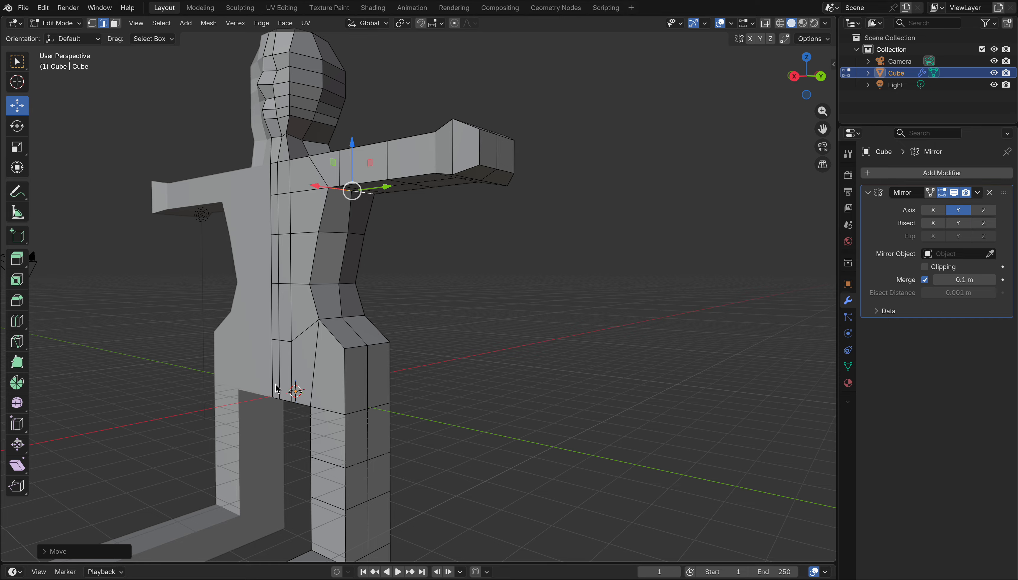
Show the mesh in wireframe and raise the crotch edges between the legs along Z into an arch.
drag(804, 81, 361, 460)
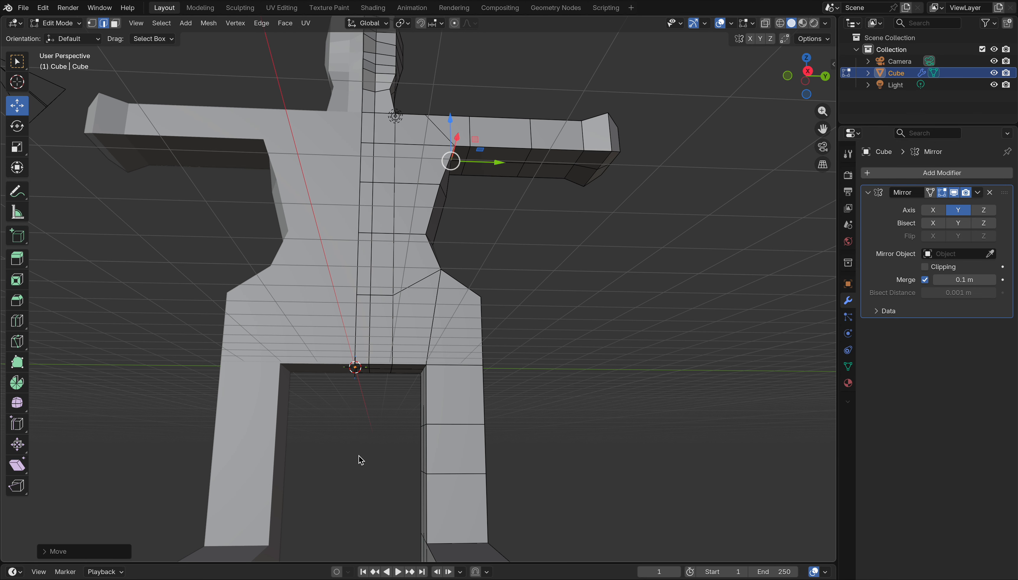
click(363, 369)
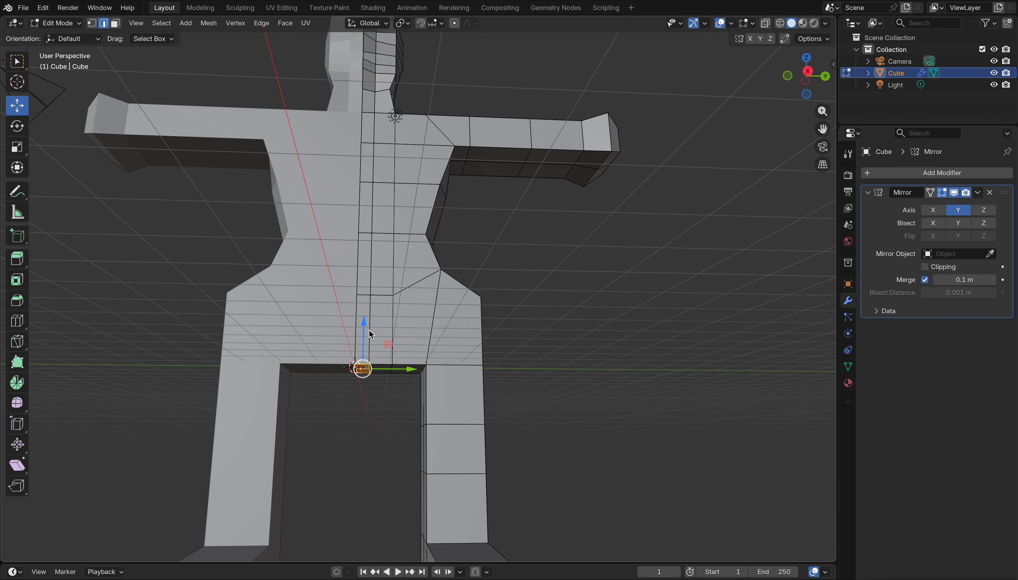
click(781, 23)
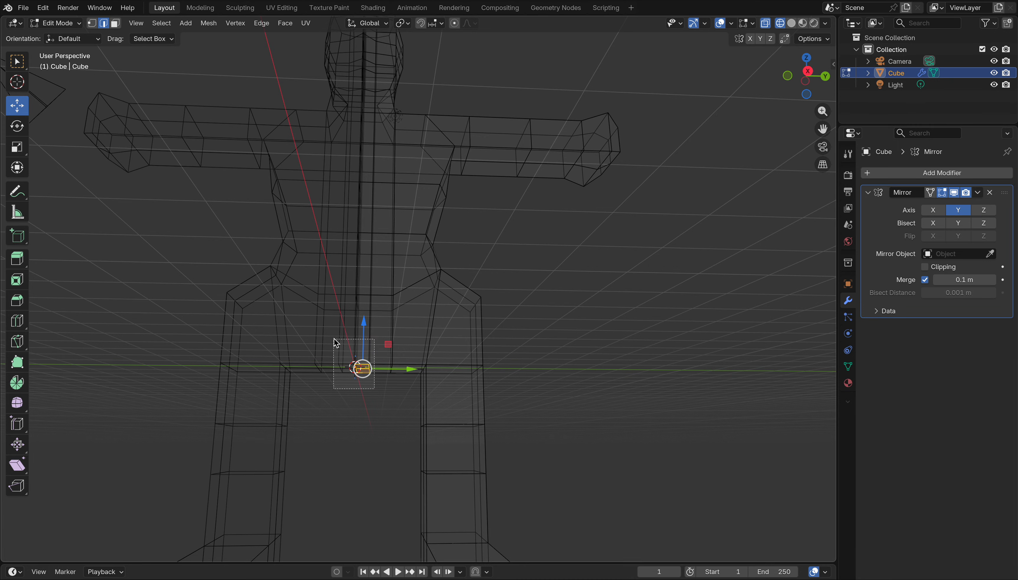
drag(366, 323, 365, 312)
drag(371, 389, 391, 302)
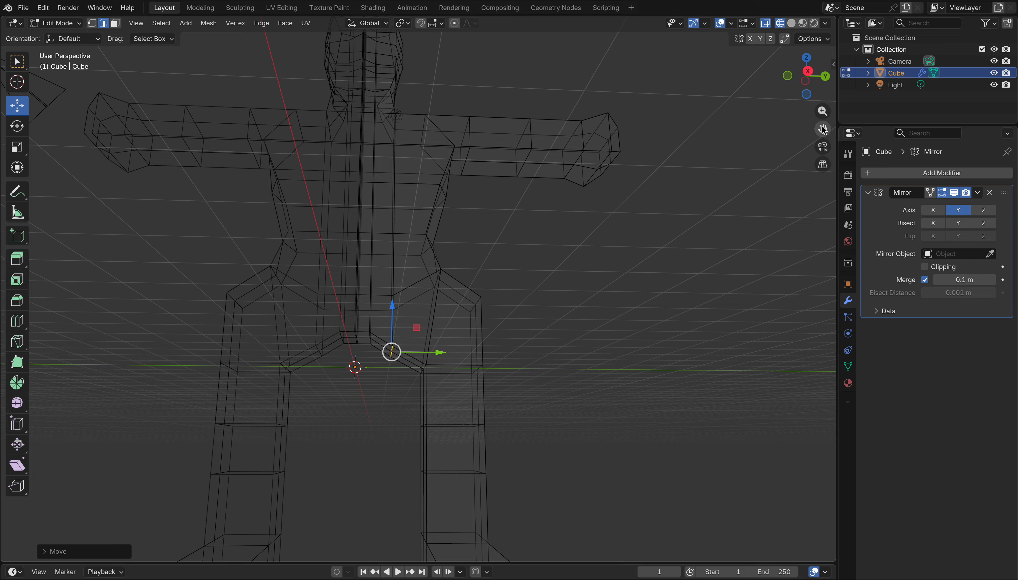
Select the whole leg with its hip and foot and move it slightly inward along Y.
drag(823, 129, 793, 1)
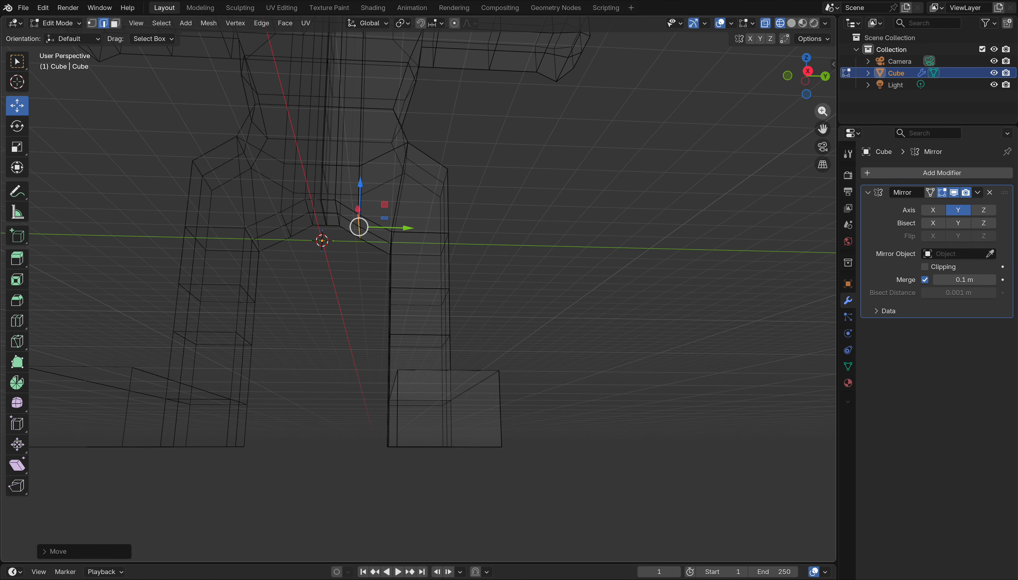
drag(826, 116, 826, 192)
drag(489, 392, 387, 210)
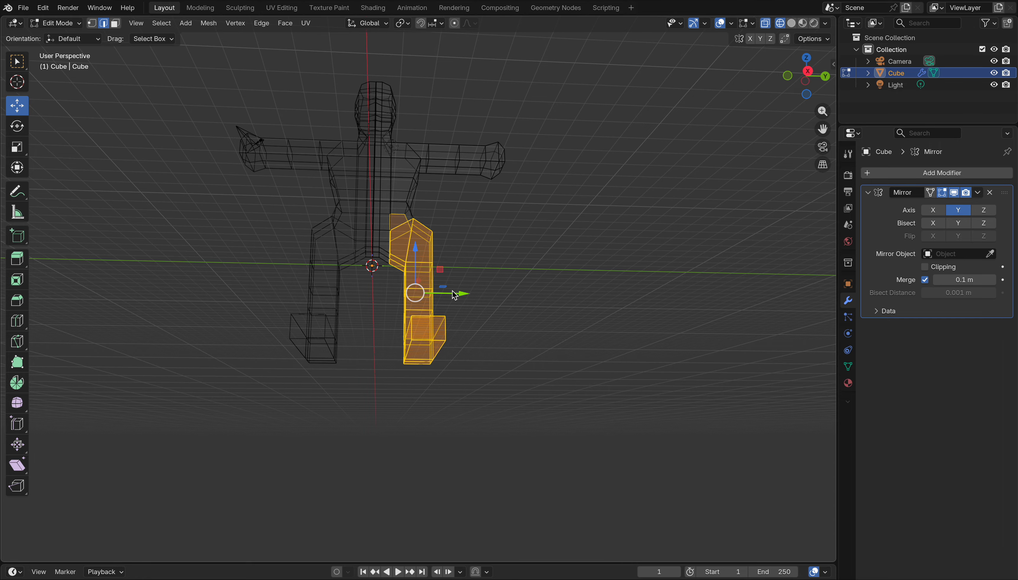
drag(459, 299, 452, 299)
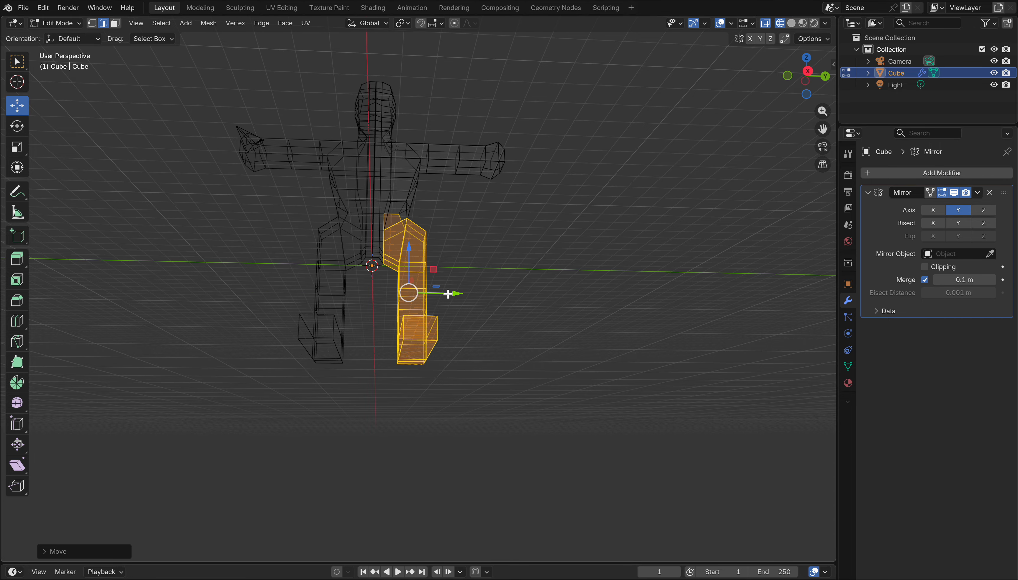
Shorten the foot by moving its toe end back along X toward the leg, and return to solid shading.
drag(808, 88, 254, 361)
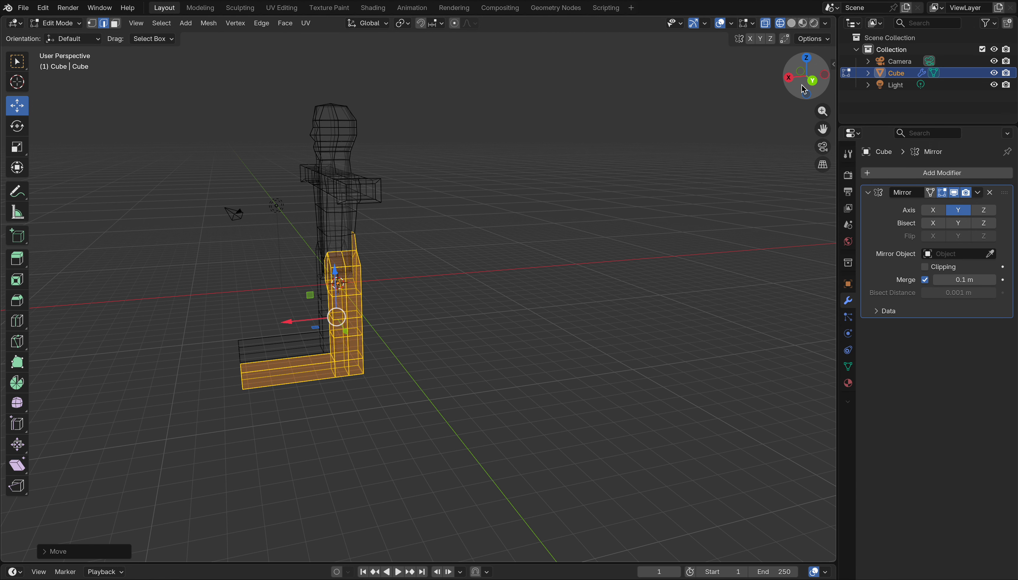
drag(198, 327, 256, 416)
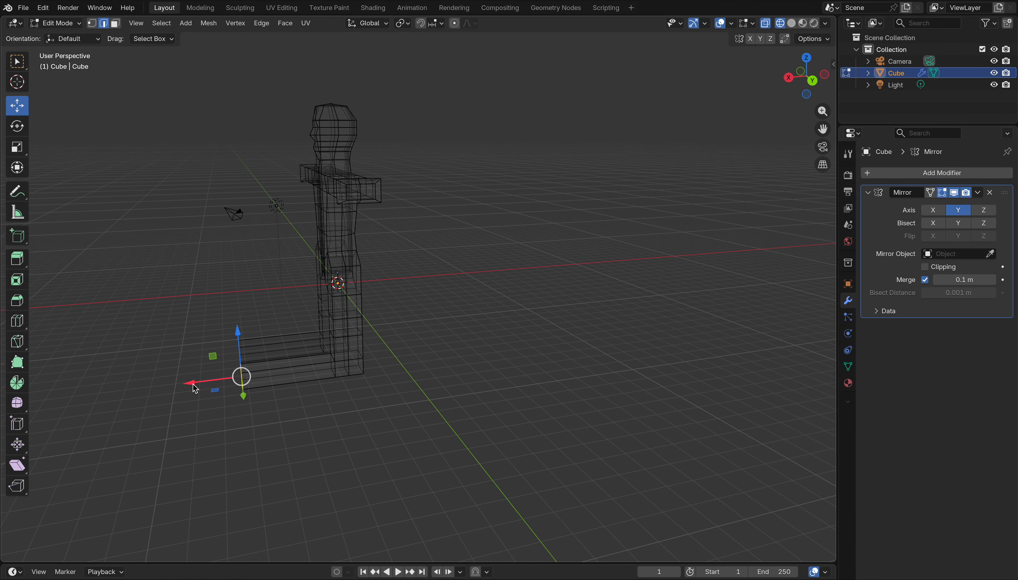
drag(198, 387, 261, 379)
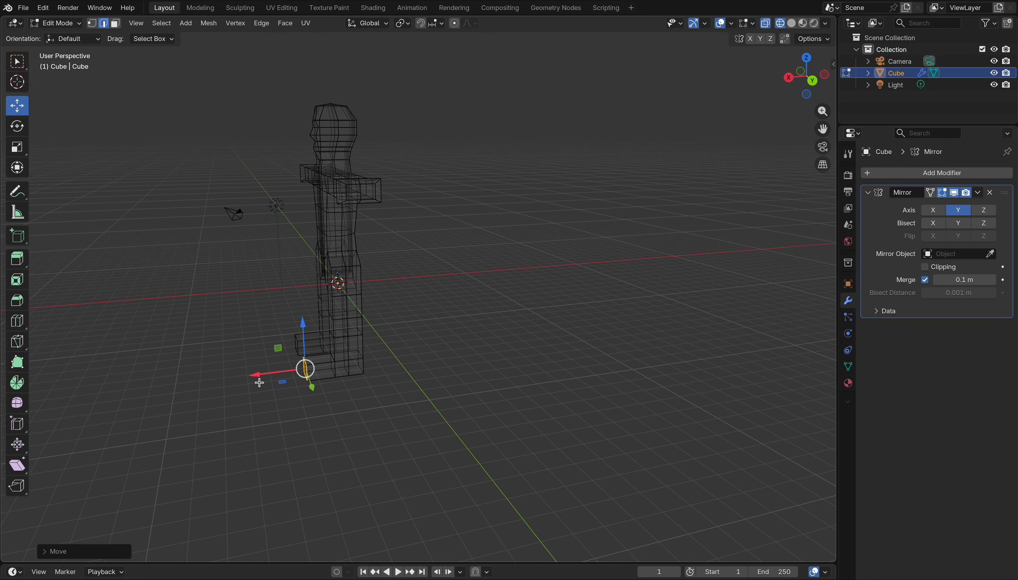
drag(815, 73, 948, 77)
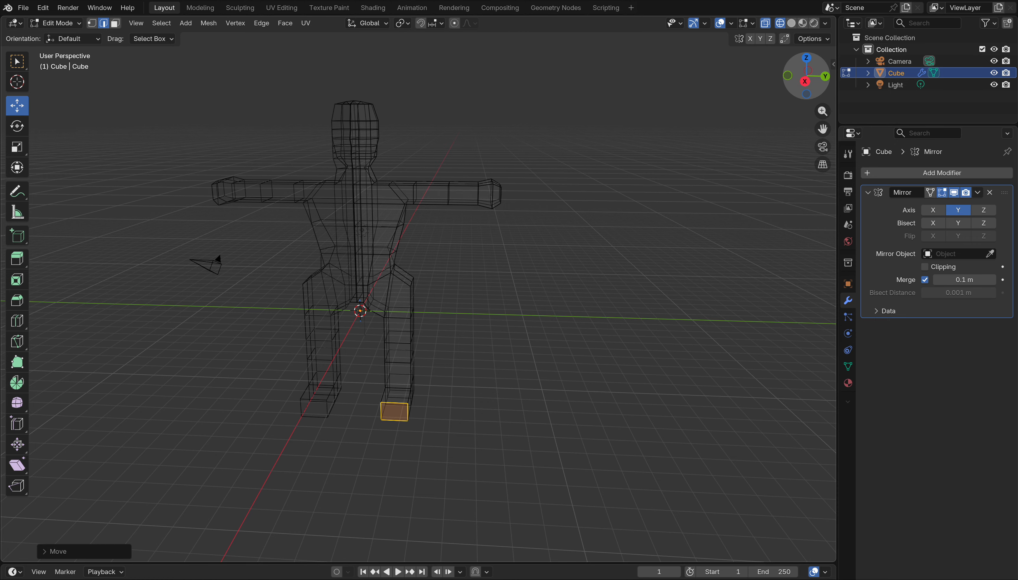
click(792, 23)
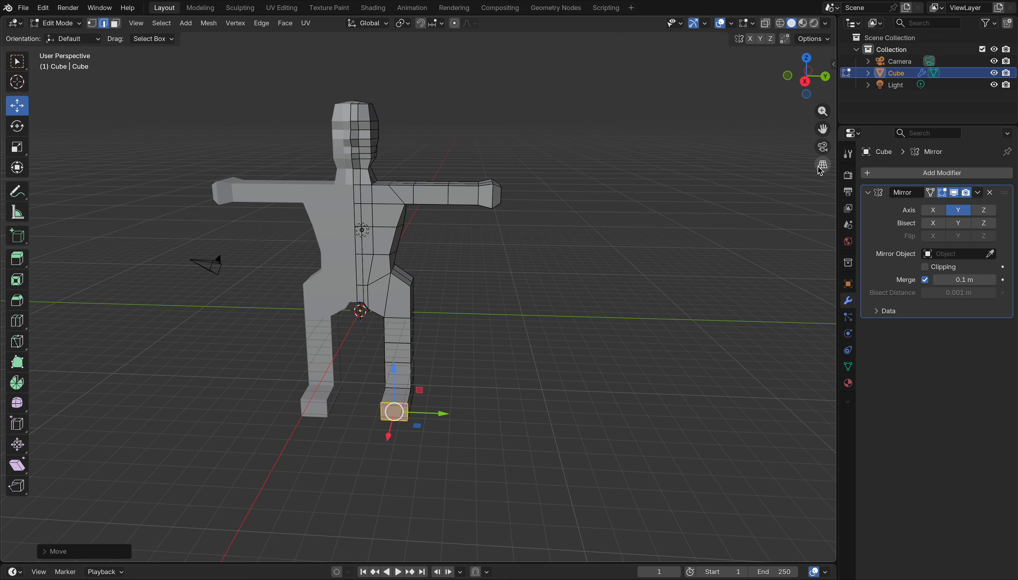
Apply the Mirror modifier in Object Mode, check the full mesh in Edit Mode and return to Object Mode.
click(977, 192)
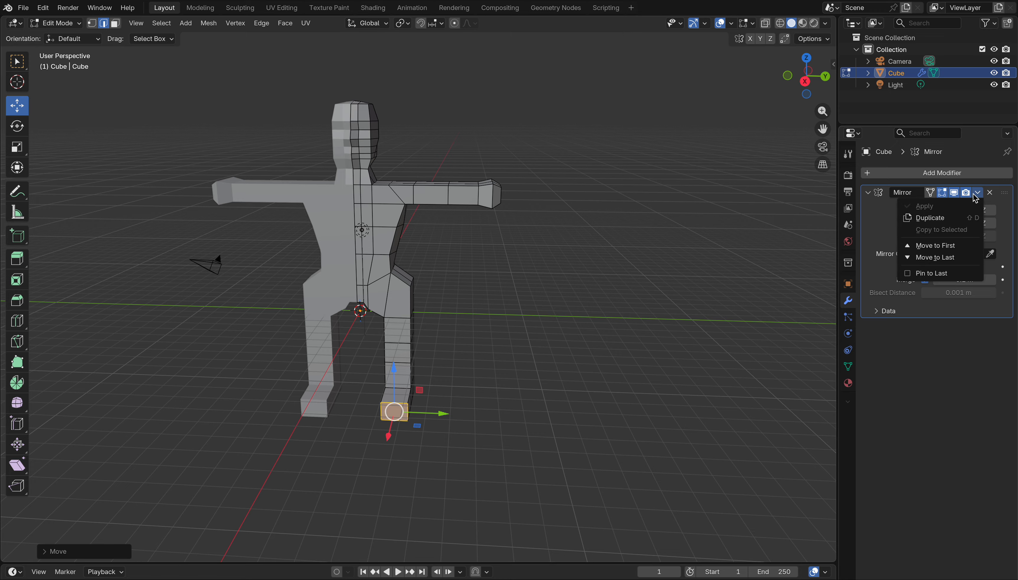
click(80, 25)
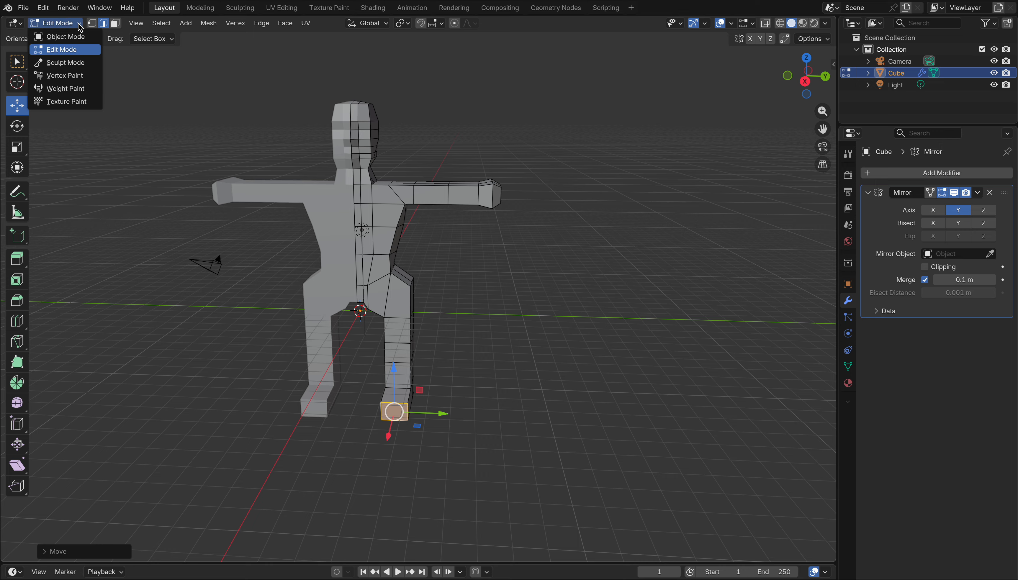
click(80, 37)
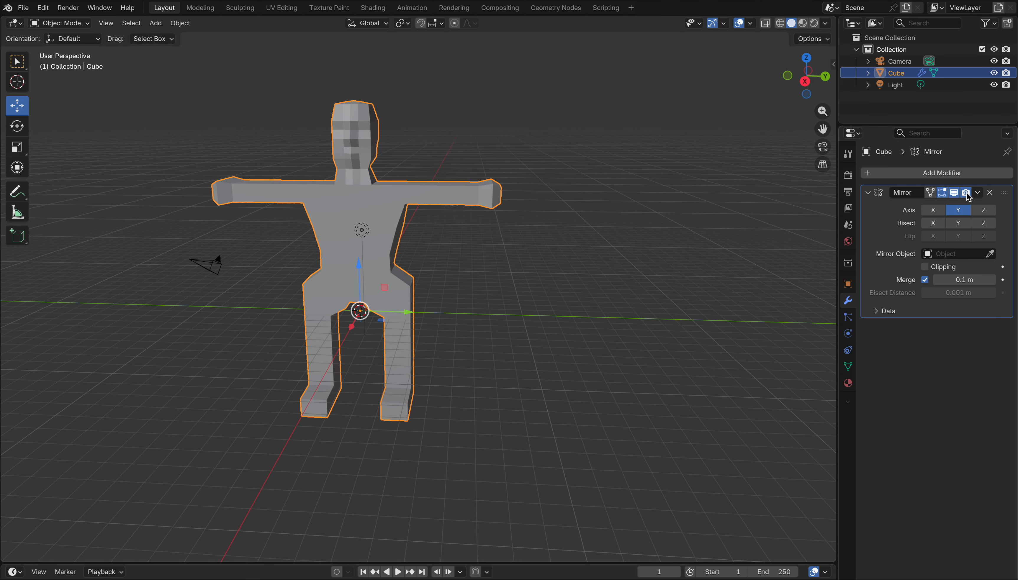
click(978, 193)
click(961, 208)
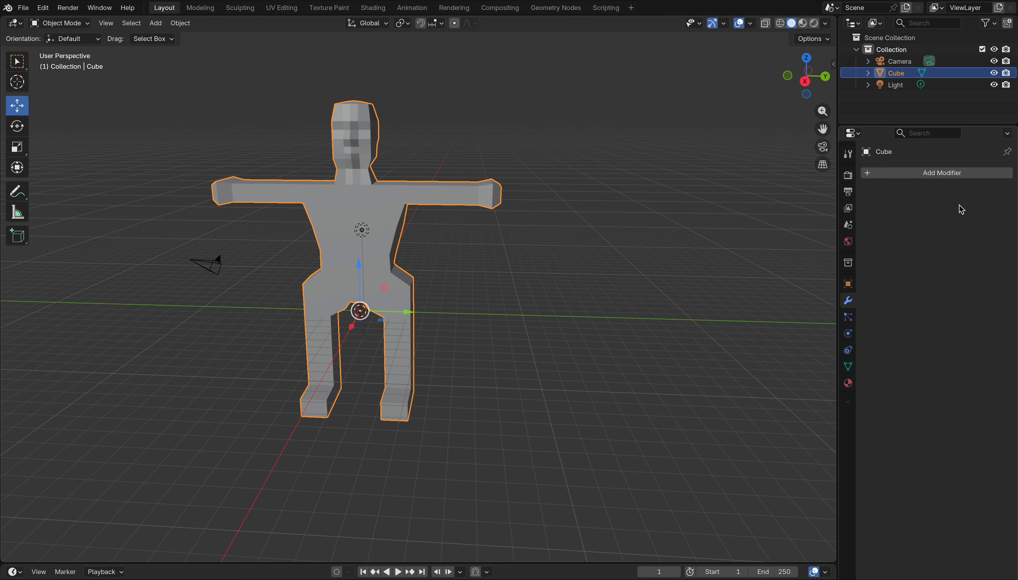
key(Tab)
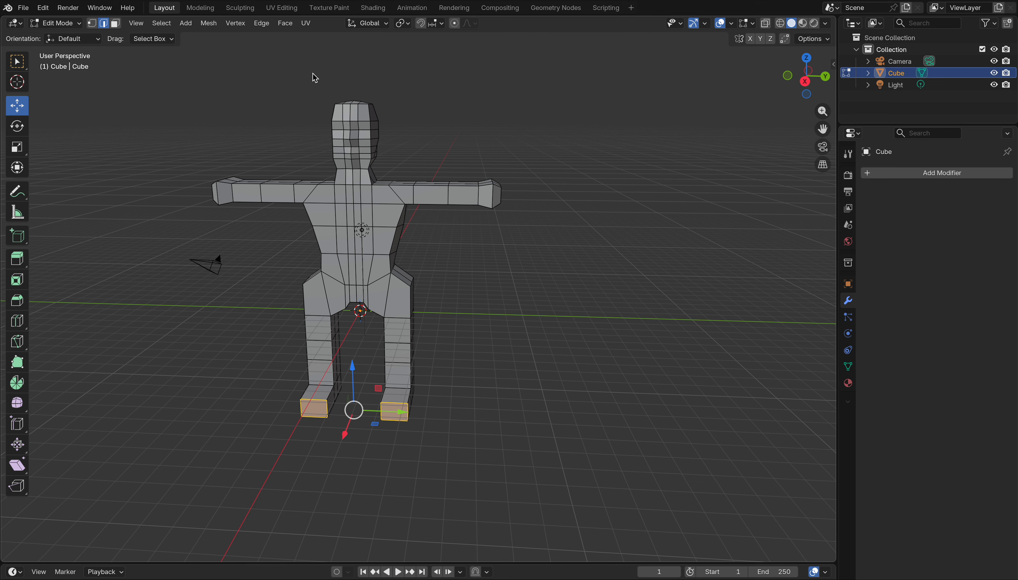
key(Tab)
Add a Subdivision Surface modifier to the body and set its viewport levels to 2.
click(893, 173)
mouse_move(894, 170)
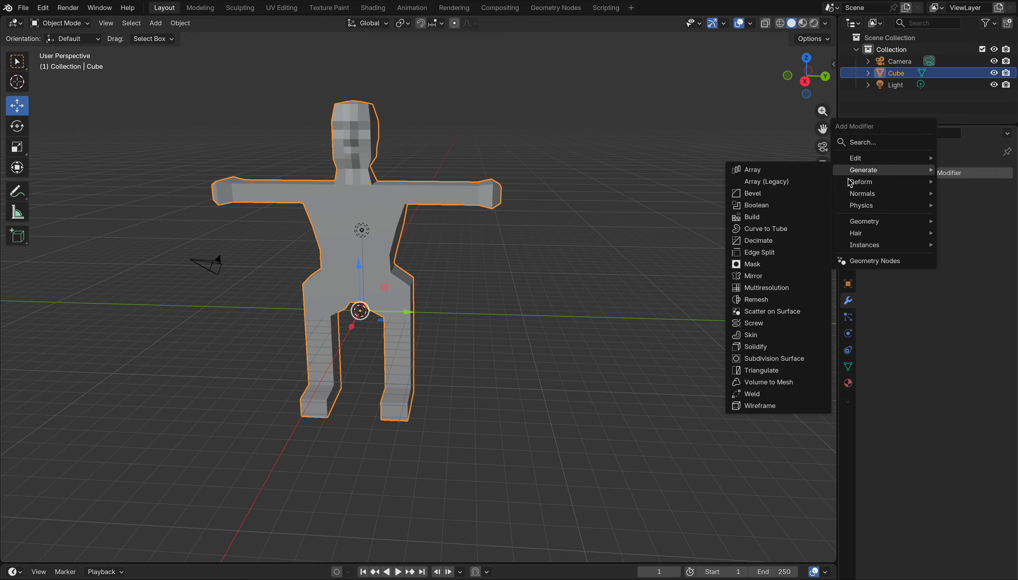
click(765, 359)
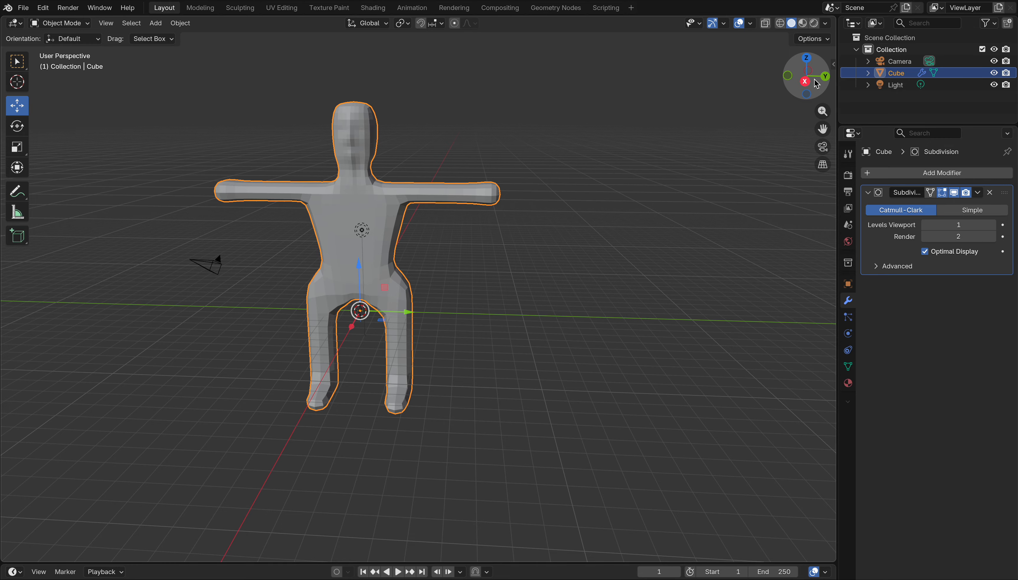
mouse_move(806, 76)
mouse_down()
mouse_move(839, 82)
mouse_move(813, 85)
mouse_up()
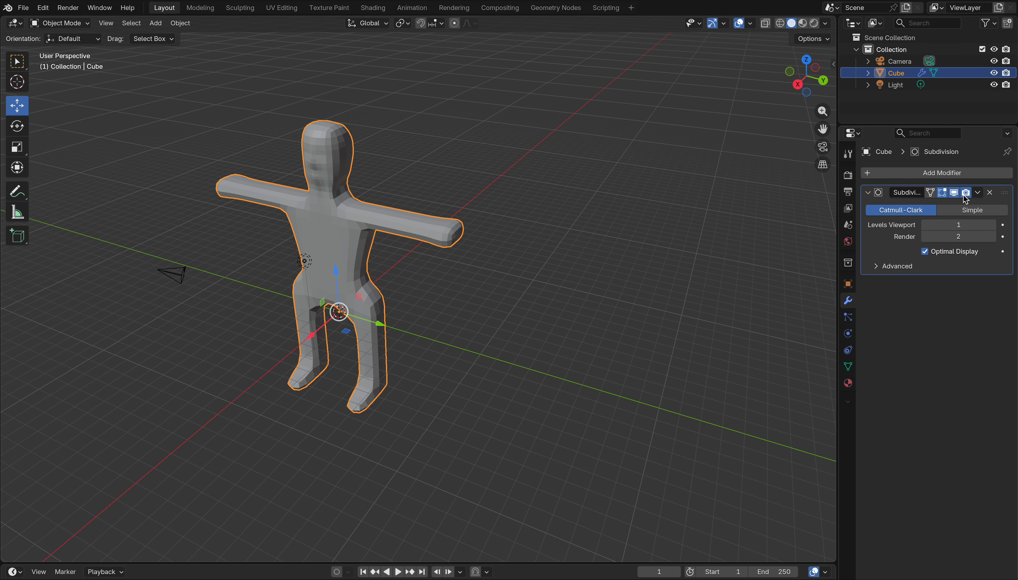
click(992, 225)
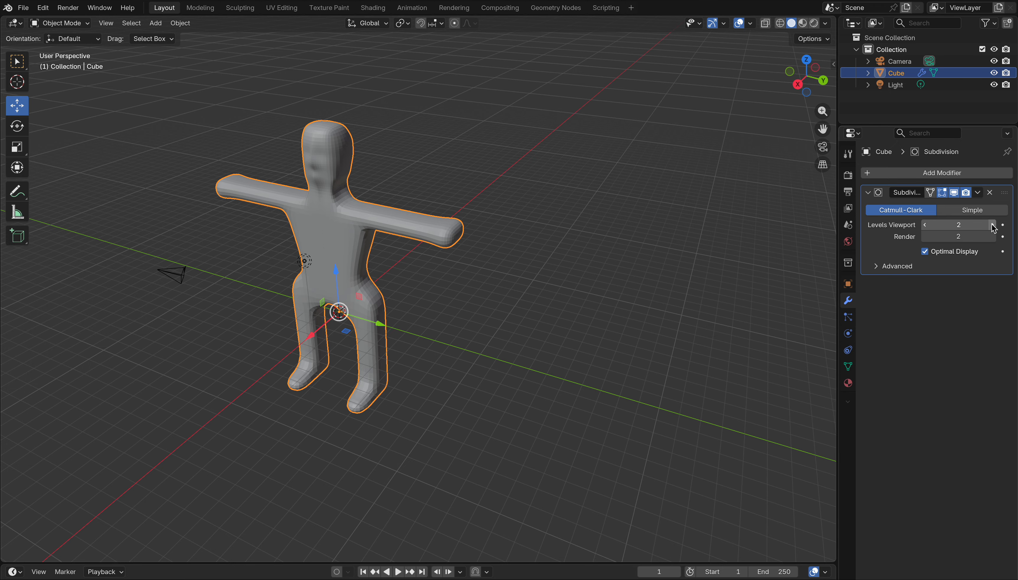
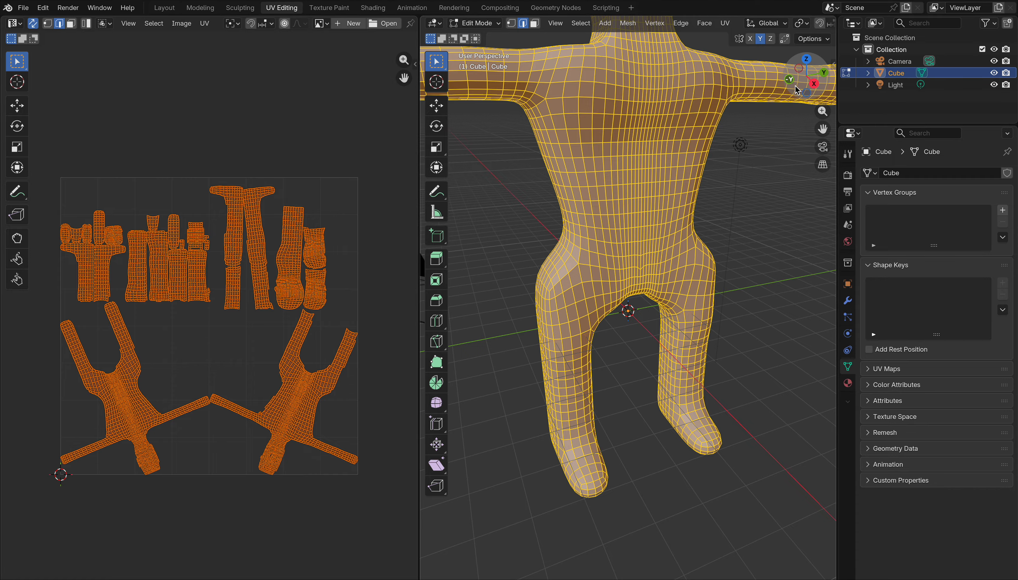
Narrow the UV editor to enlarge the 3D viewport, and fit the whole figure and UV layout in view.
drag(816, 83, 812, 86)
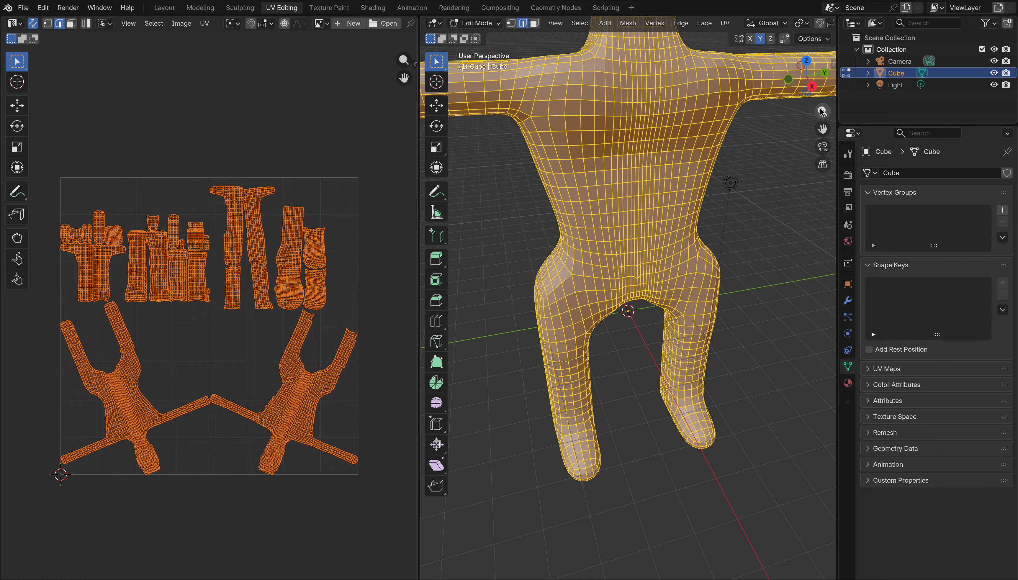
key(Home)
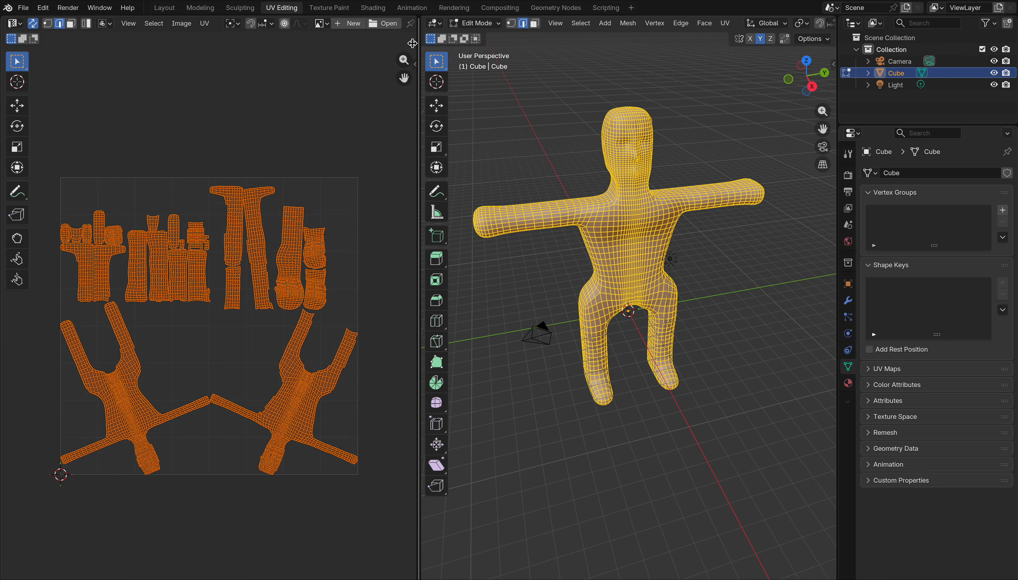
drag(419, 43, 286, 44)
key(Home)
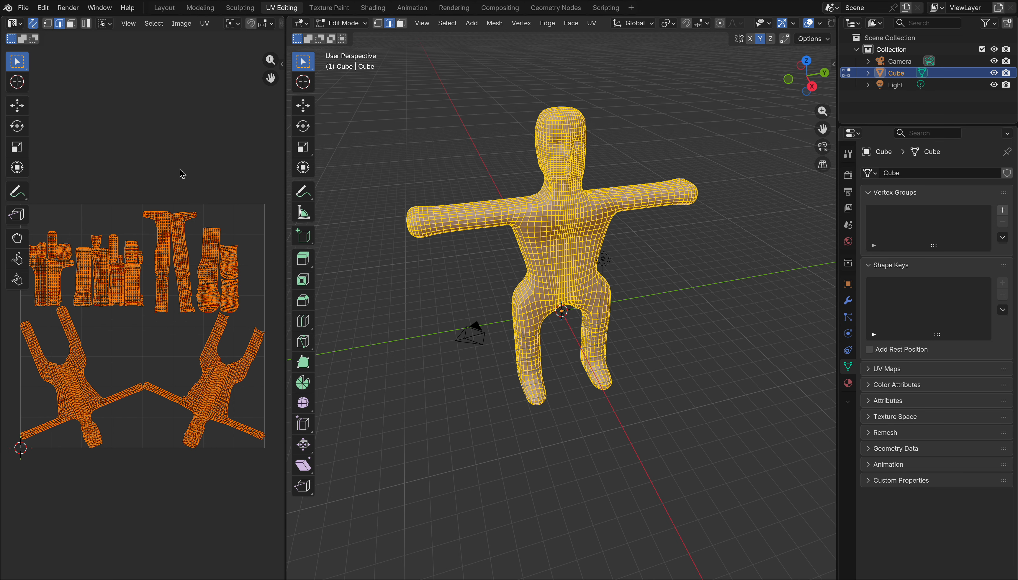
Switch to Texture Paint mode and add a blank 1024 × 1024 px Base Color paint slot named Material Base Color.
click(366, 23)
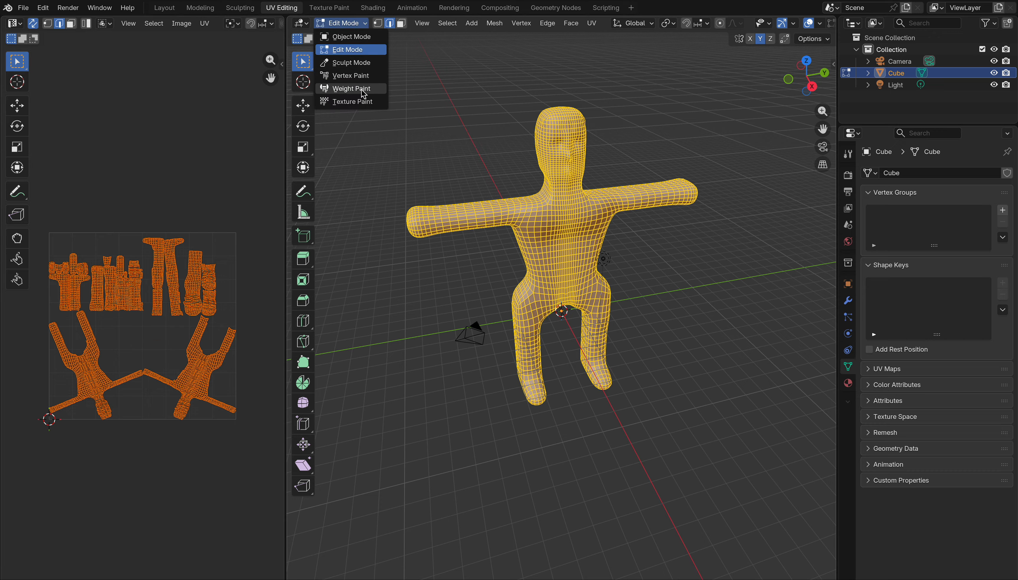
click(363, 100)
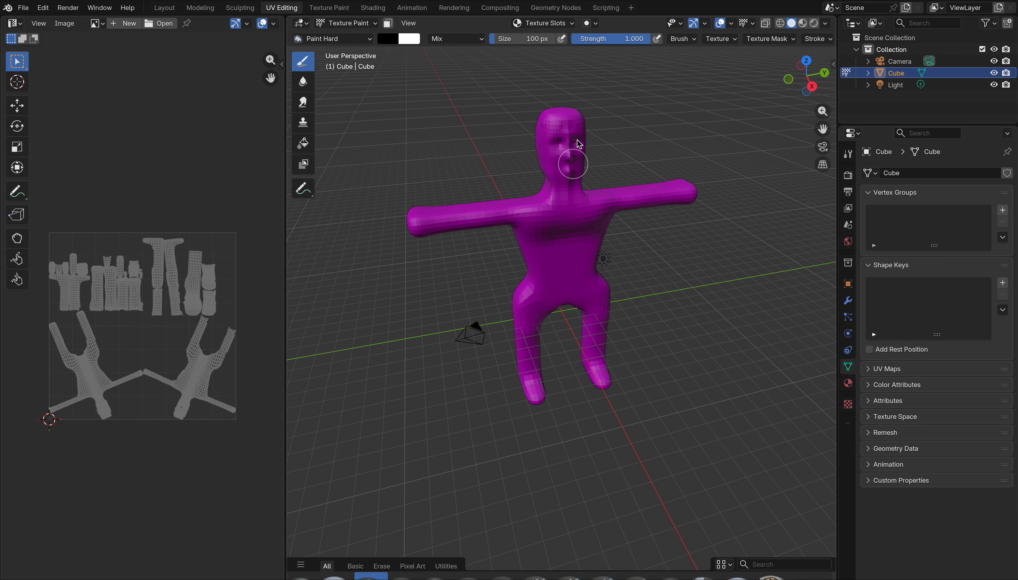
click(575, 26)
click(596, 70)
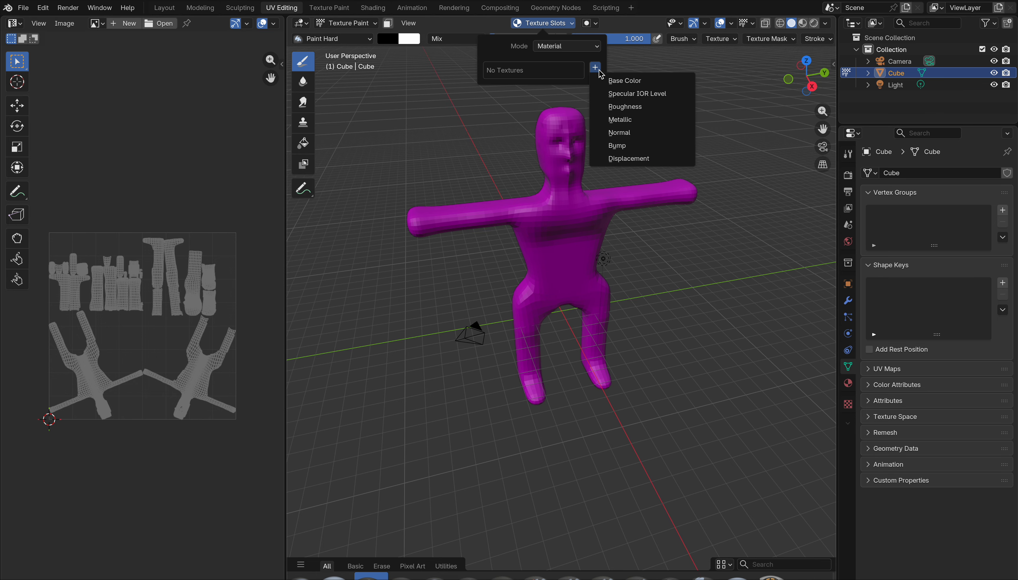
click(602, 79)
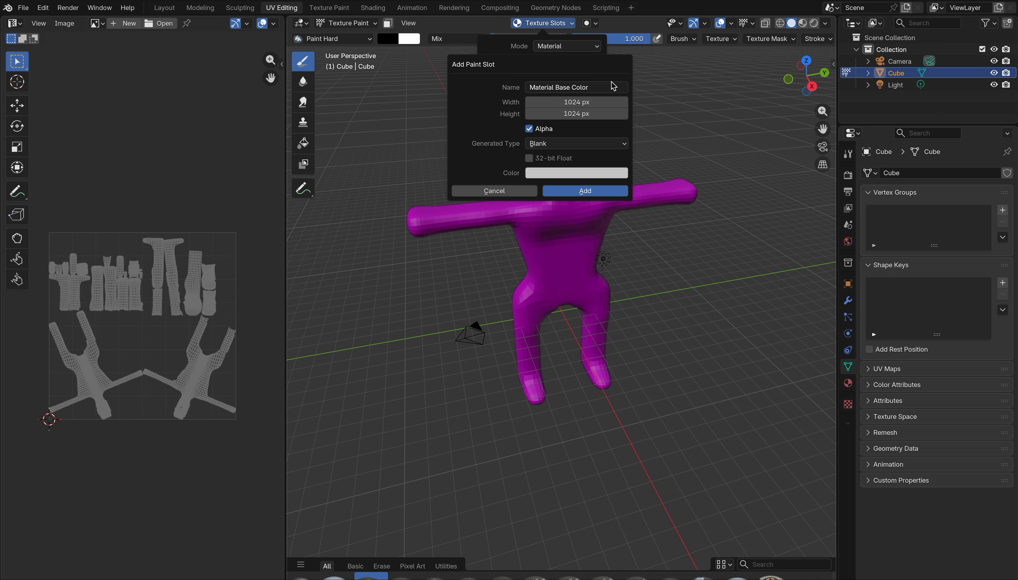
click(561, 192)
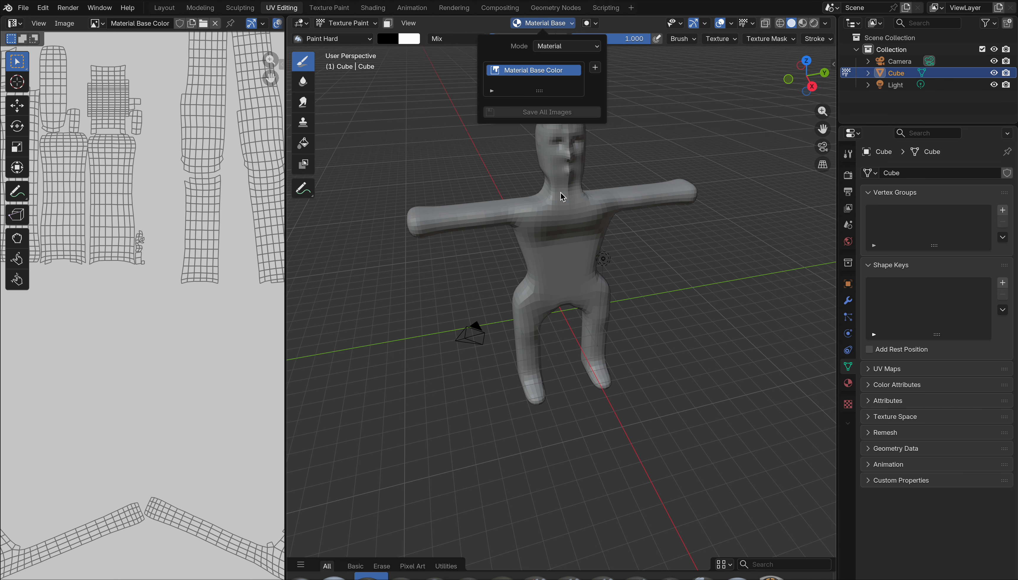
Set the brush's secondary colour to a pale skin tone and paint black test strokes on the face.
click(407, 42)
click(406, 42)
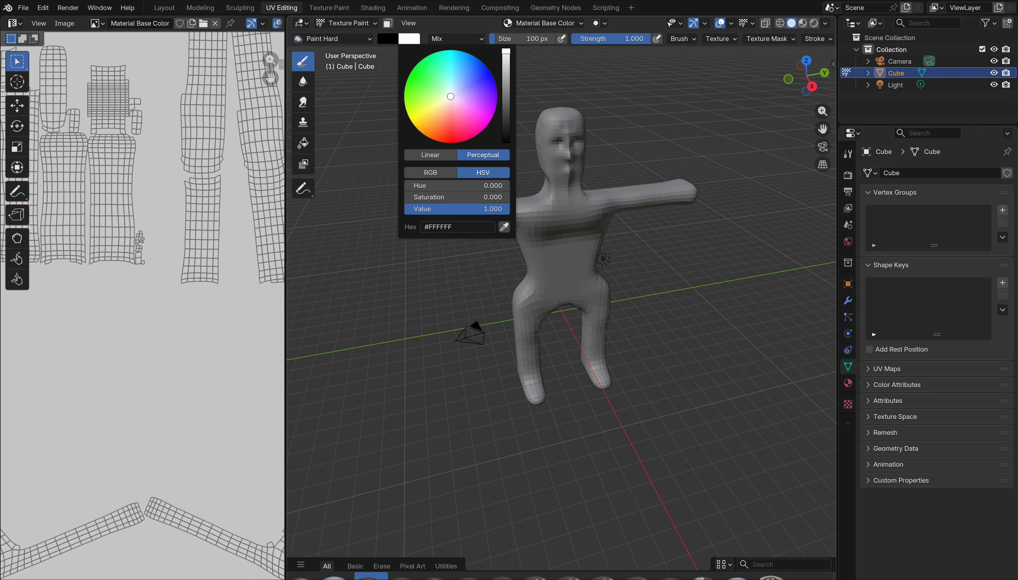
drag(450, 99, 445, 105)
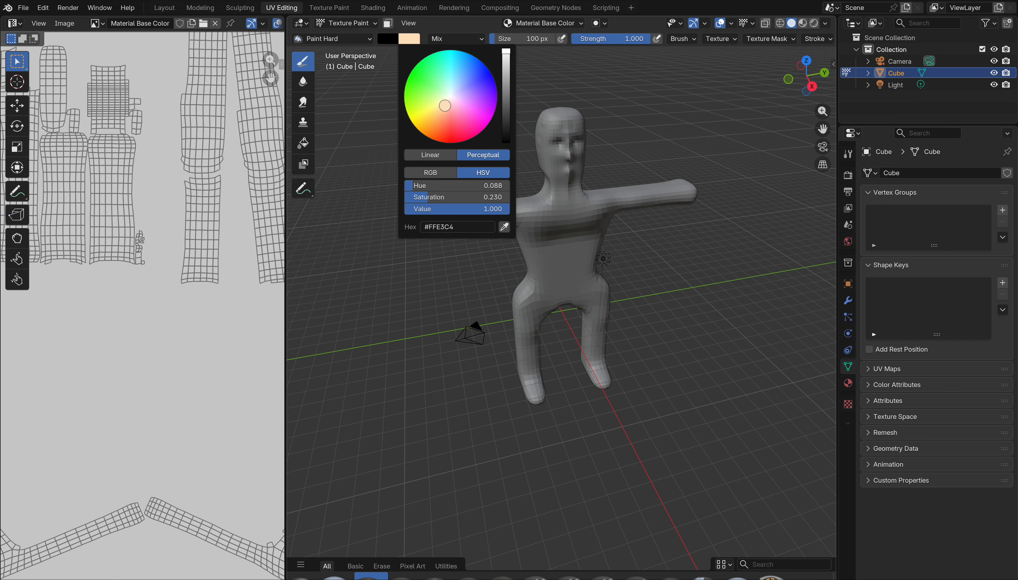
mouse_move(554, 152)
mouse_down()
mouse_move(558, 159)
mouse_move(558, 137)
mouse_up()
Set the brush's primary colour to the pale skin tone #FFD7CC.
click(394, 40)
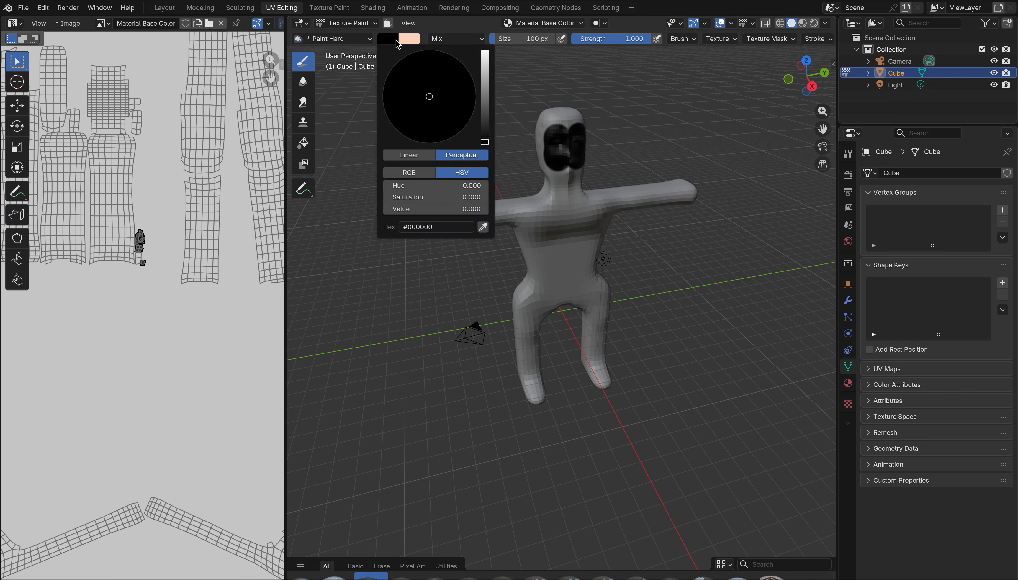
drag(484, 119, 484, 51)
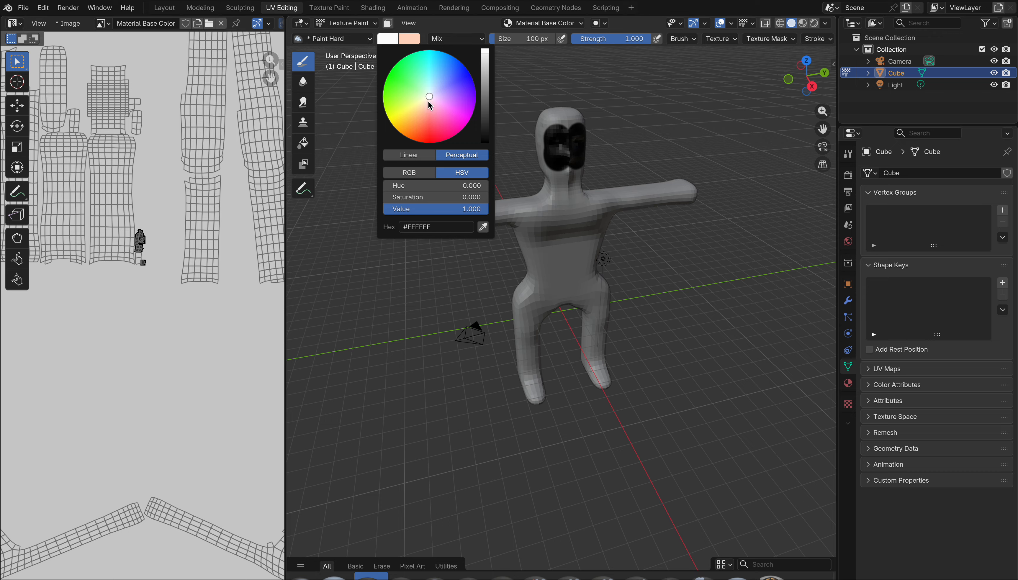
drag(429, 102, 427, 106)
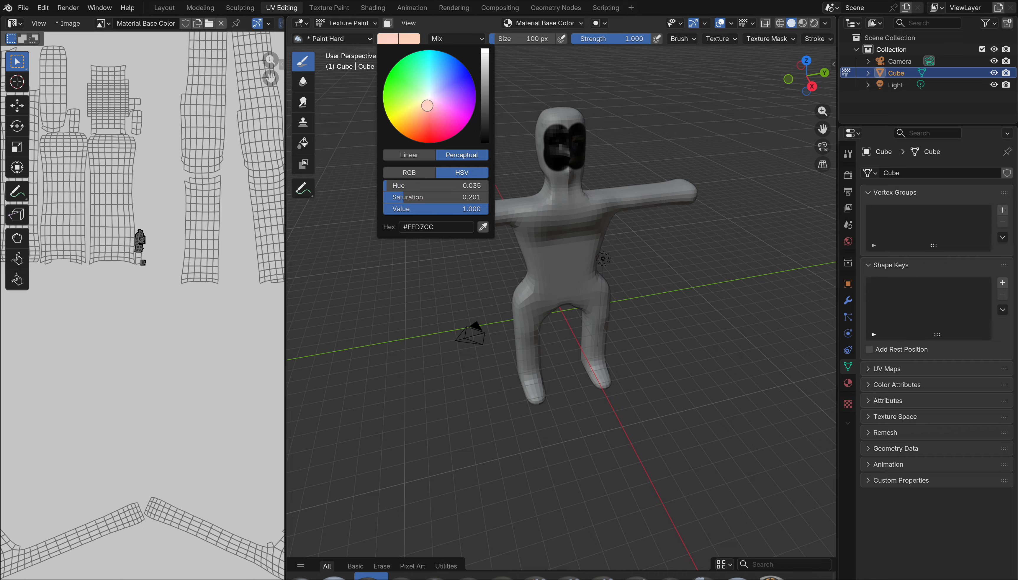
Cover the black face strokes and flood the whole figure, including both legs, with the pale skin tone using the Fill tool.
mouse_move(564, 154)
mouse_down()
mouse_move(540, 117)
mouse_move(570, 162)
mouse_move(552, 227)
mouse_move(368, 218)
mouse_move(684, 191)
mouse_move(576, 204)
mouse_move(570, 353)
mouse_move(571, 164)
mouse_move(533, 301)
mouse_up()
click(304, 145)
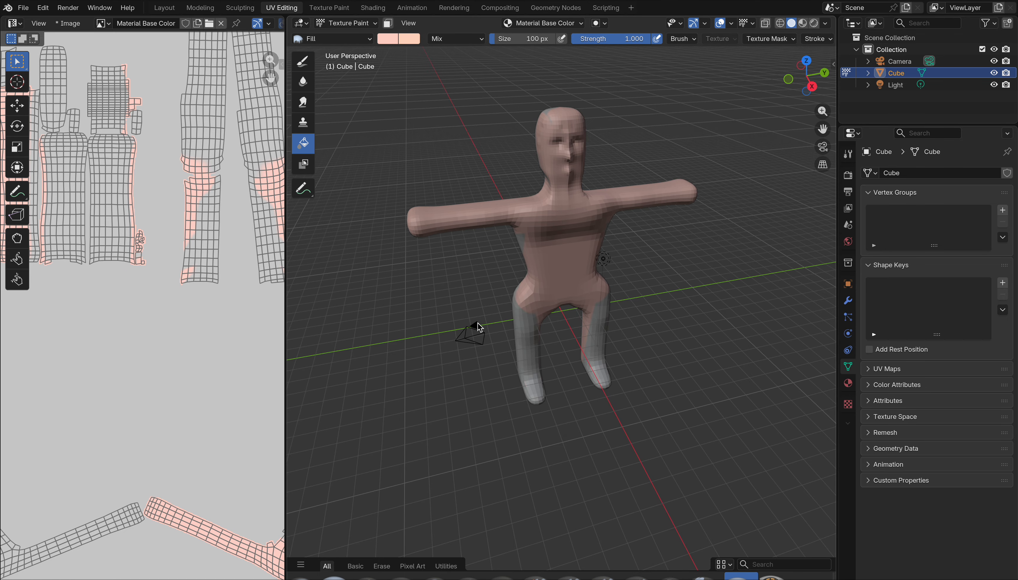
click(522, 338)
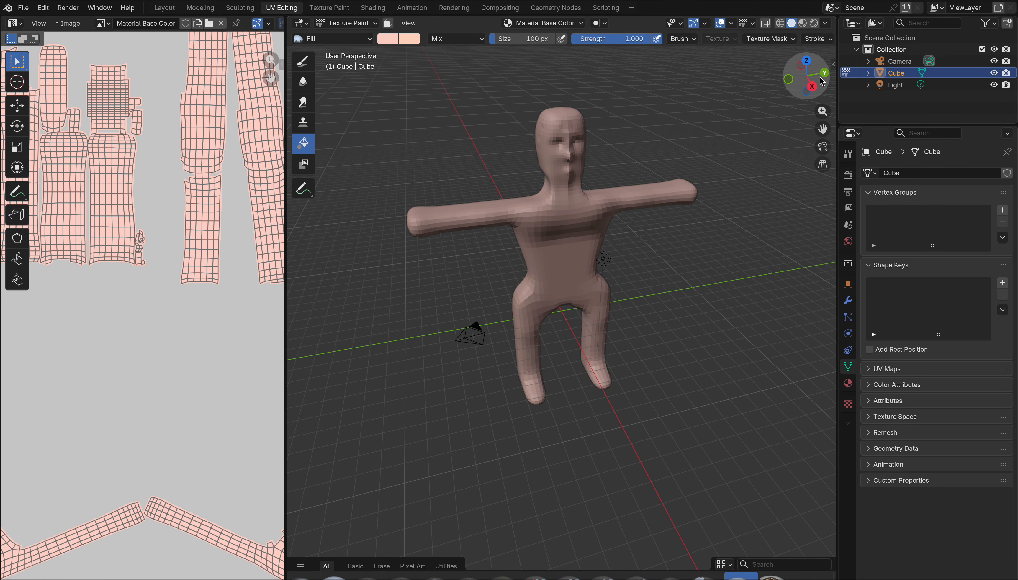
Set the primary colour to bright blue #1516FF and paint shorts across the hips with the Paint Hard brush.
mouse_move(822, 81)
mouse_down()
mouse_move(804, 81)
mouse_move(820, 82)
mouse_up()
click(392, 41)
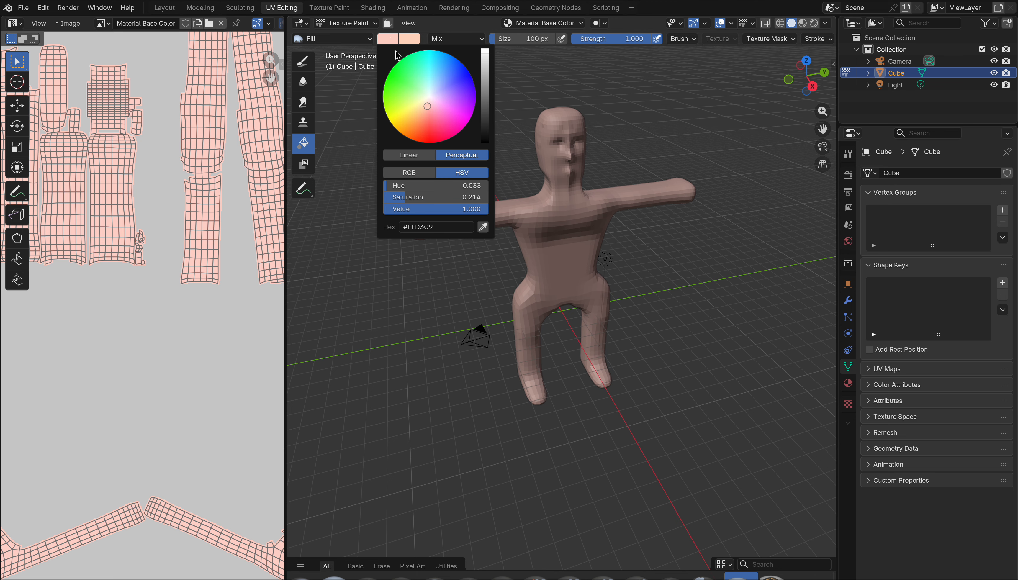
drag(459, 79, 467, 75)
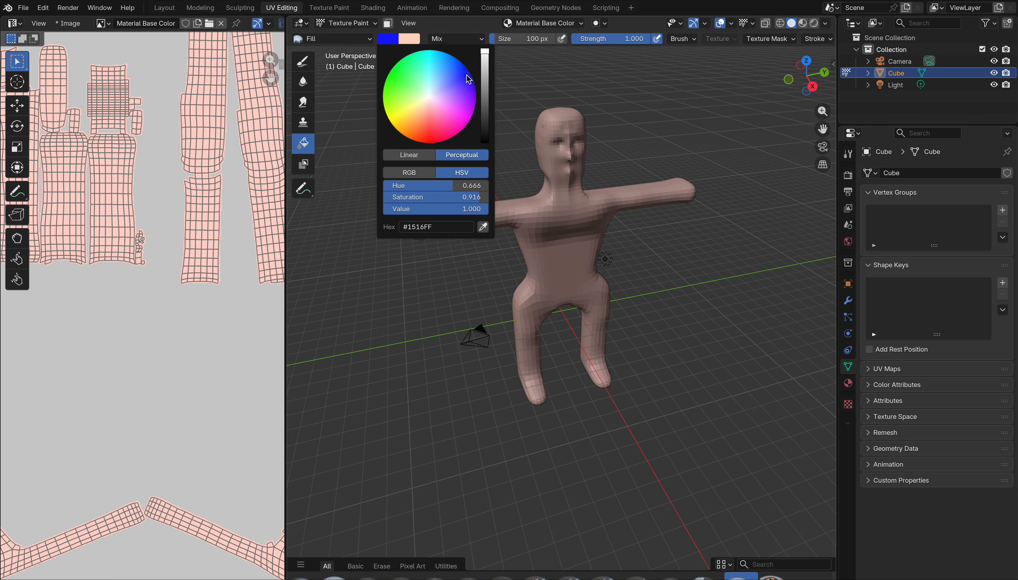
click(303, 60)
mouse_move(500, 300)
mouse_down()
mouse_move(556, 305)
mouse_move(525, 303)
mouse_move(586, 291)
mouse_up()
Change the brush colour to muted blue #2B598C and paint full-length trousers over the hips, legs and feet, front and back.
click(390, 40)
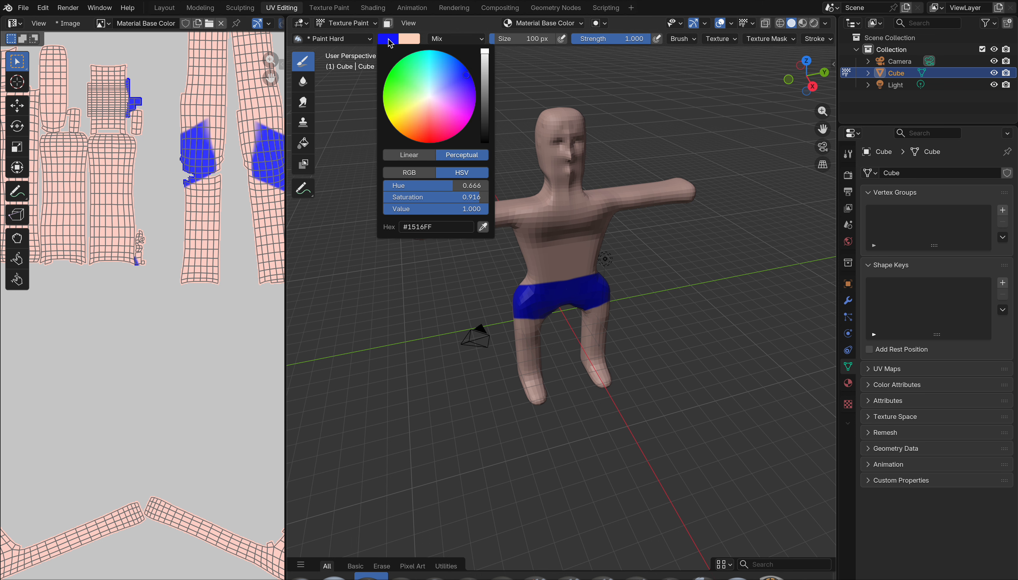
mouse_move(468, 87)
mouse_down()
mouse_move(452, 83)
mouse_move(486, 87)
mouse_move(485, 96)
mouse_move(446, 69)
mouse_up()
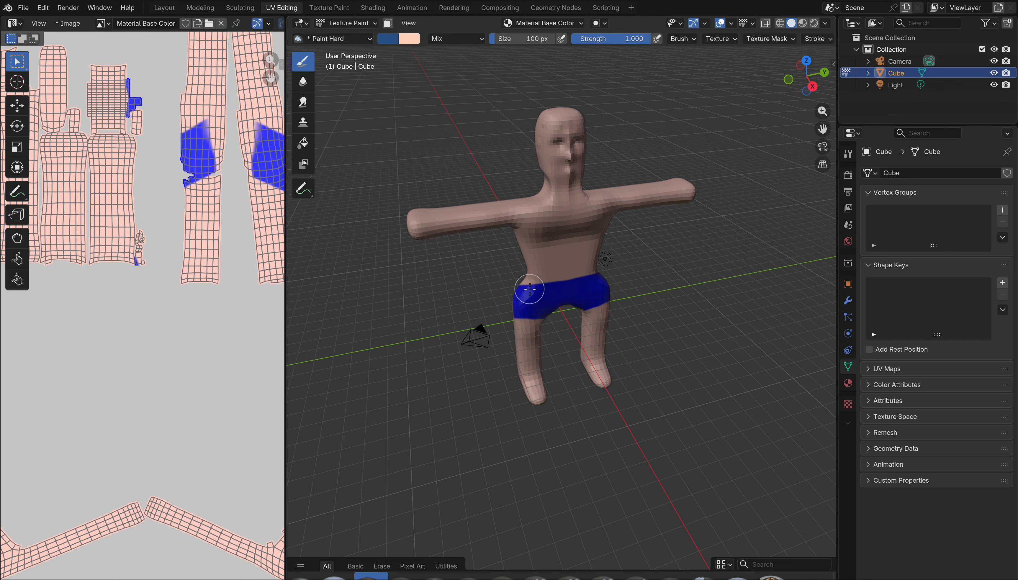
mouse_move(504, 301)
mouse_down()
mouse_move(553, 297)
mouse_move(480, 297)
mouse_move(561, 291)
mouse_move(509, 357)
mouse_move(530, 344)
mouse_move(540, 386)
mouse_move(589, 369)
mouse_move(602, 396)
mouse_move(520, 358)
mouse_move(539, 372)
mouse_up()
drag(808, 76, 782, 79)
mouse_move(539, 309)
mouse_down()
mouse_move(530, 284)
mouse_move(586, 282)
mouse_move(524, 347)
mouse_move(541, 336)
mouse_move(545, 311)
mouse_move(579, 310)
mouse_move(585, 370)
mouse_move(582, 348)
mouse_move(508, 395)
mouse_move(610, 344)
mouse_up()
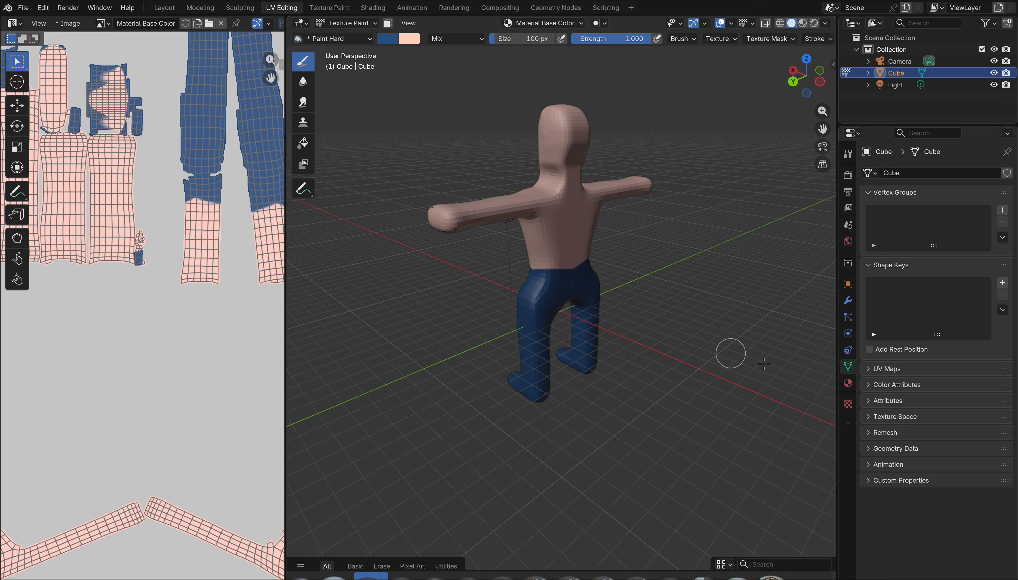
Raise the body material's Roughness to 0.784.
click(848, 383)
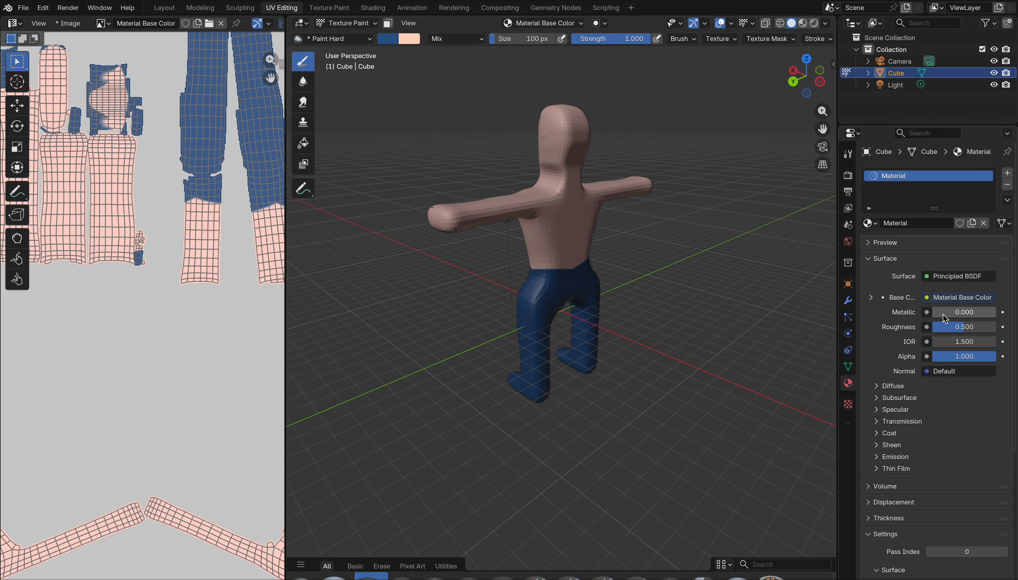
drag(965, 330, 995, 327)
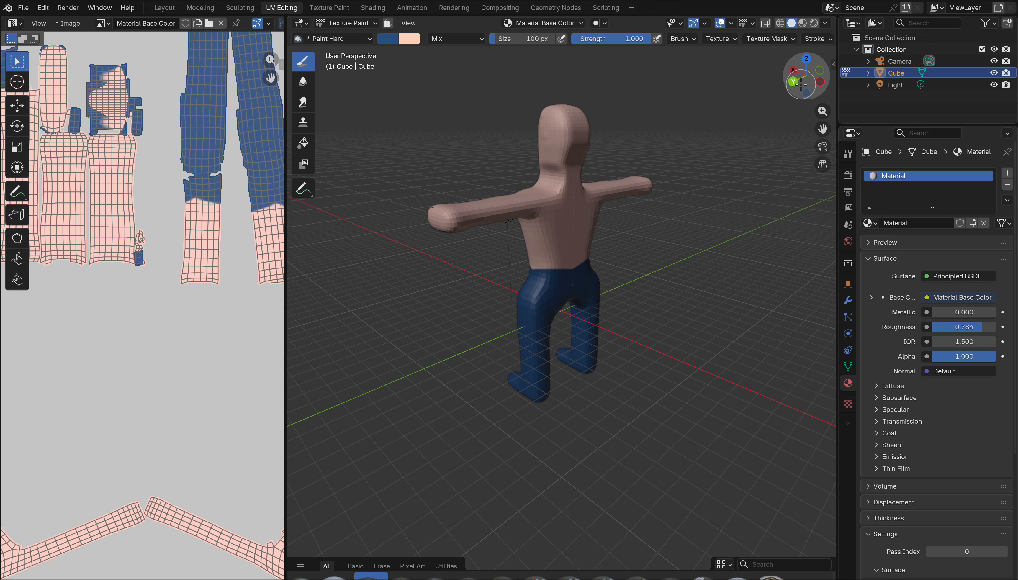
Set the brush to pale pink #FFE7E8 at 45 px and paint the tank top's shoulder straps and chest on the front.
drag(801, 83, 541, 258)
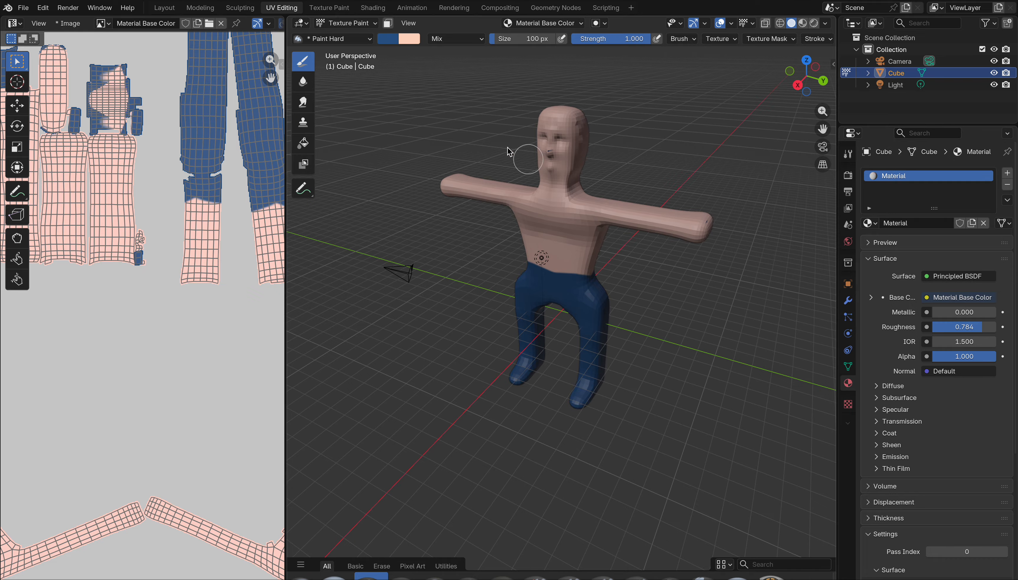
click(392, 40)
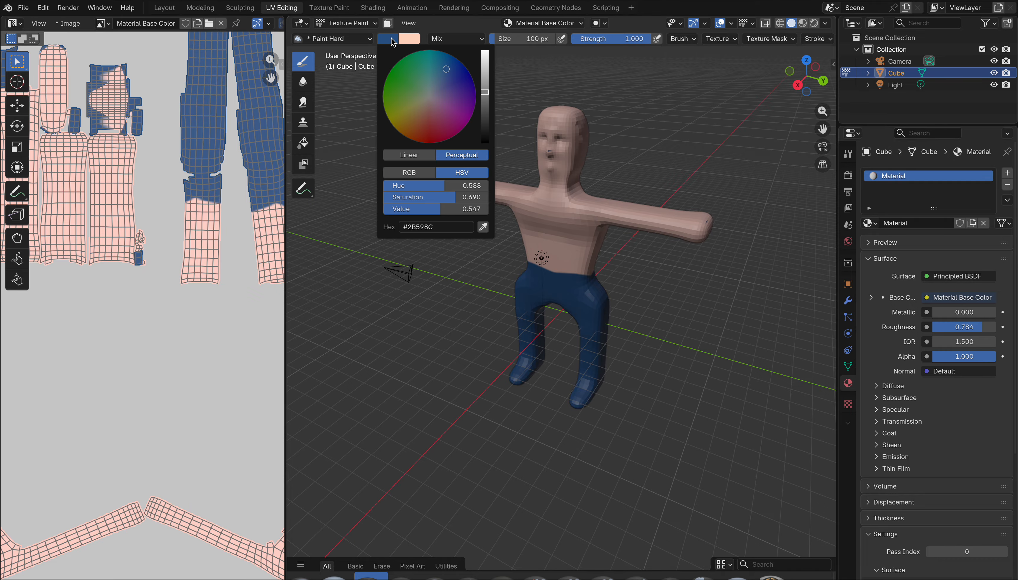
mouse_move(429, 83)
mouse_down()
mouse_move(430, 101)
mouse_move(486, 85)
mouse_move(484, 51)
mouse_up()
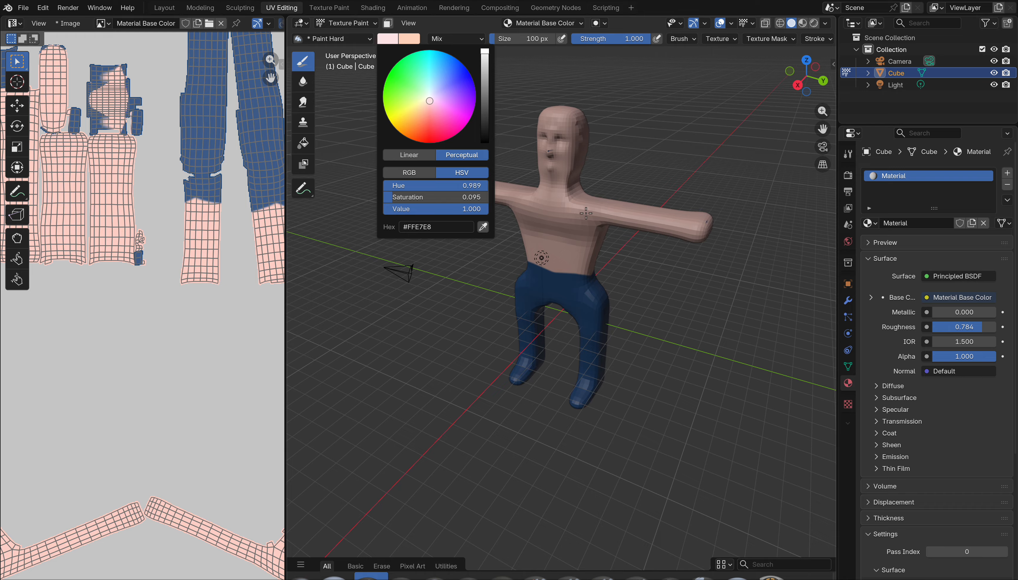
key(bracketleft)
key(bracketleft)
key(bracketleft)
key(bracketleft)
key(bracketleft)
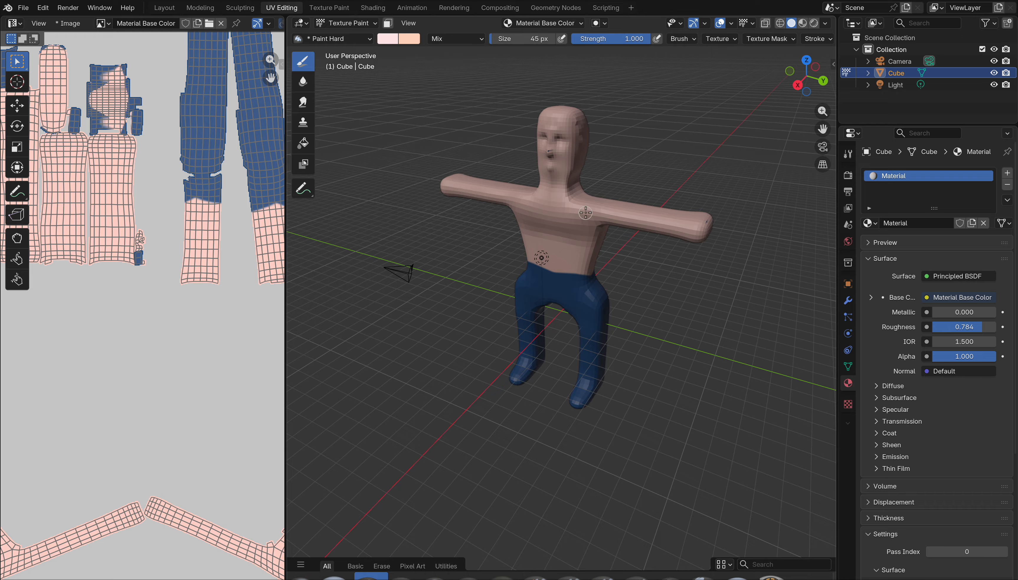
mouse_move(582, 196)
mouse_down()
mouse_move(539, 221)
mouse_move(594, 235)
mouse_move(562, 247)
mouse_up()
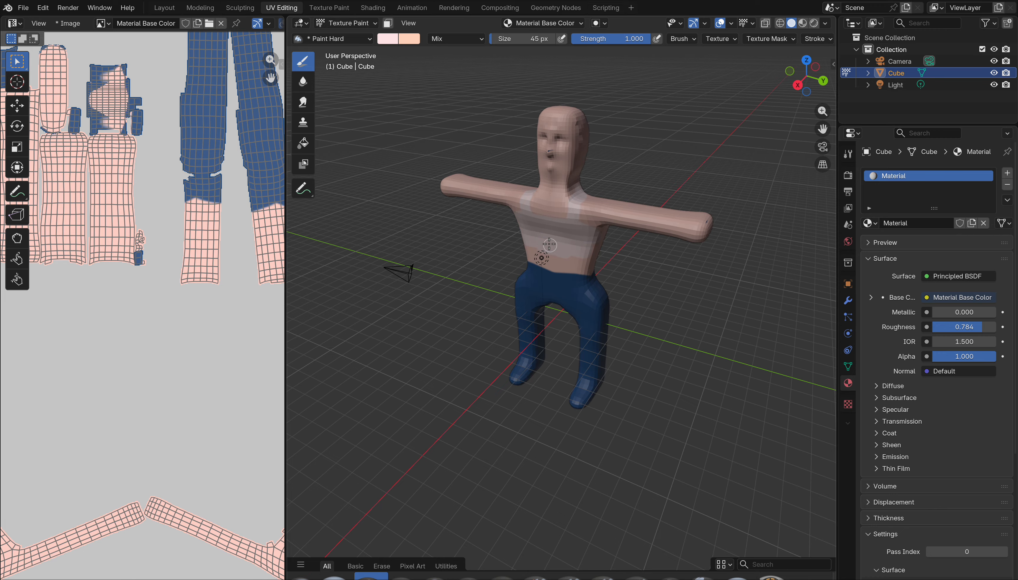
Change the brush colour to off-white #F6FFFA and paint the front of the tank top down to the trousers' waistline.
click(391, 40)
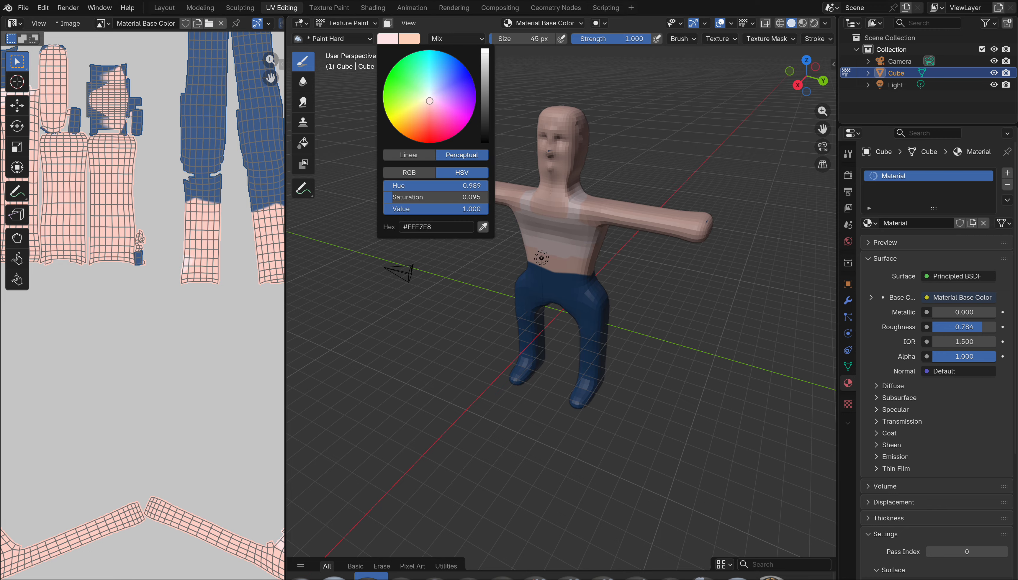
drag(430, 101, 429, 95)
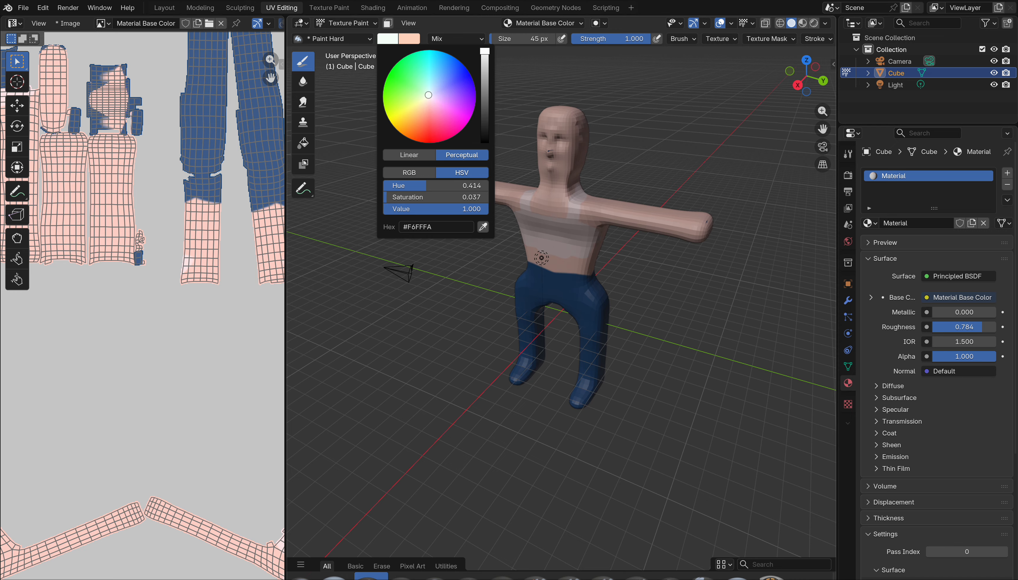
mouse_move(545, 253)
mouse_down()
mouse_move(572, 259)
mouse_move(527, 251)
mouse_move(560, 263)
mouse_move(602, 244)
mouse_move(506, 222)
mouse_move(597, 261)
mouse_up()
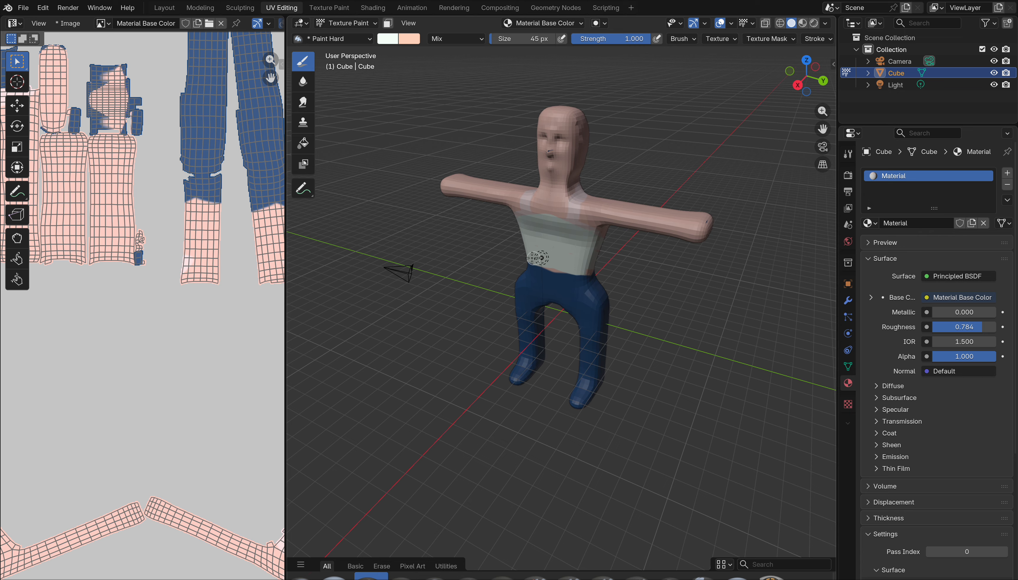
mouse_move(533, 258)
mouse_down()
mouse_move(593, 268)
mouse_move(583, 265)
mouse_up()
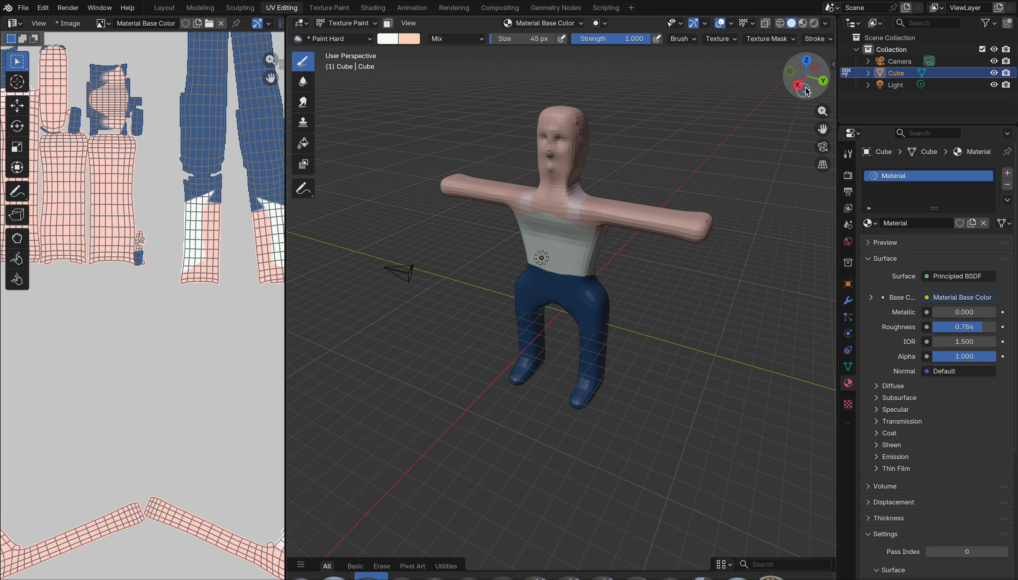
Paint the tank top's back and rear straps off-white, and repaint the front shoulder straps and chest edge to match.
drag(805, 87, 701, 113)
middle_drag(488, 255, 599, 249)
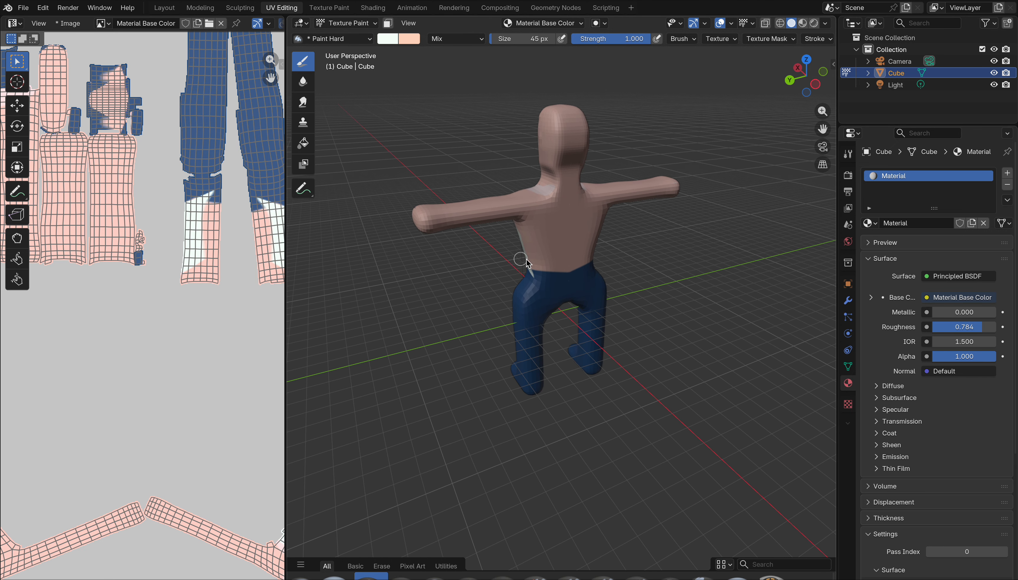
mouse_move(531, 268)
mouse_down()
mouse_move(592, 262)
mouse_move(545, 253)
mouse_move(566, 234)
mouse_move(537, 236)
mouse_move(587, 227)
mouse_move(543, 224)
mouse_move(528, 187)
mouse_move(543, 224)
mouse_up()
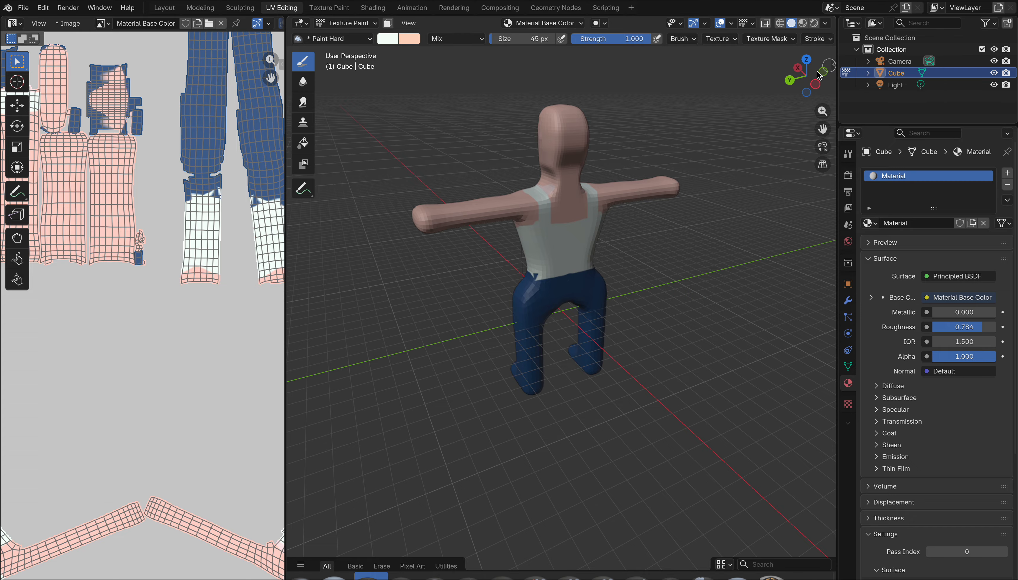
drag(806, 79, 832, 81)
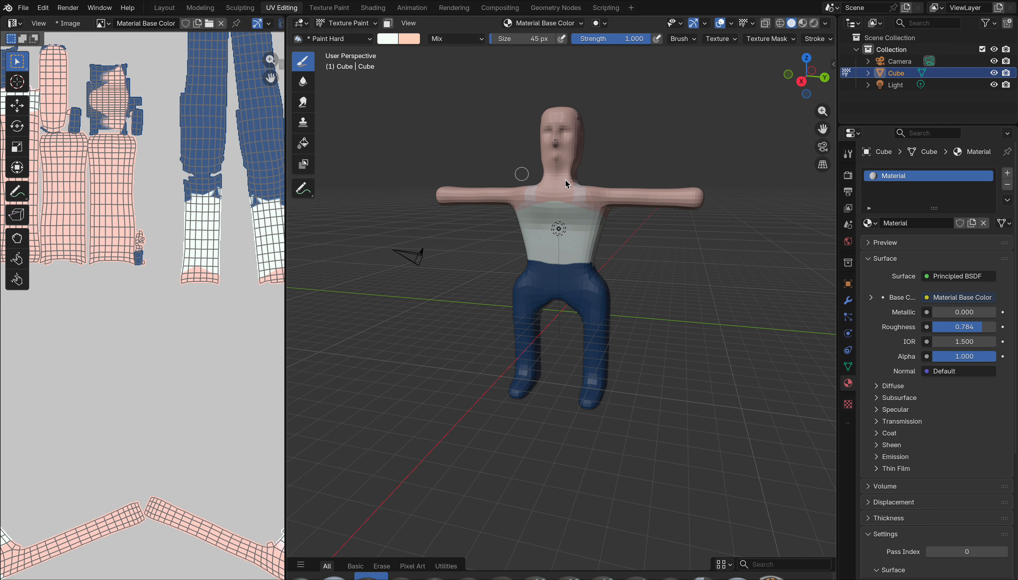
drag(582, 180, 580, 197)
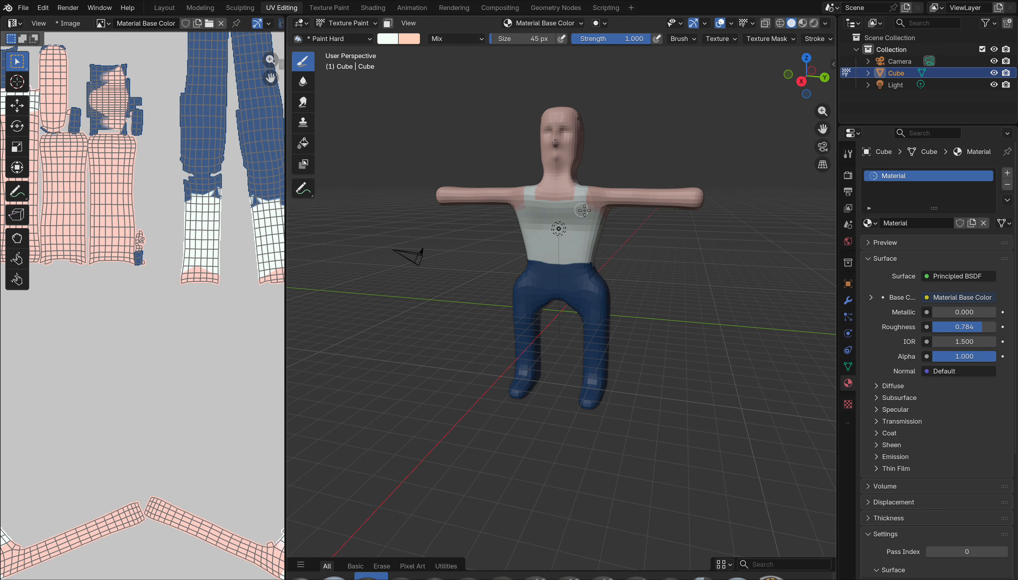
drag(585, 210, 629, 211)
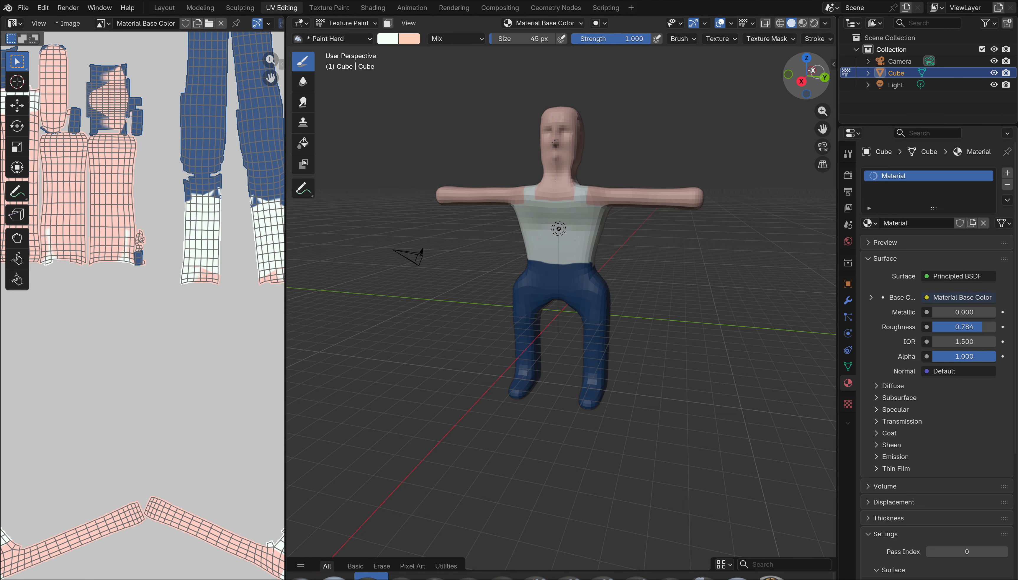
Paint off-white eyes on the face, and add pupils and a mouth in black with a 13 px brush.
middle_drag(558, 229, 586, 291)
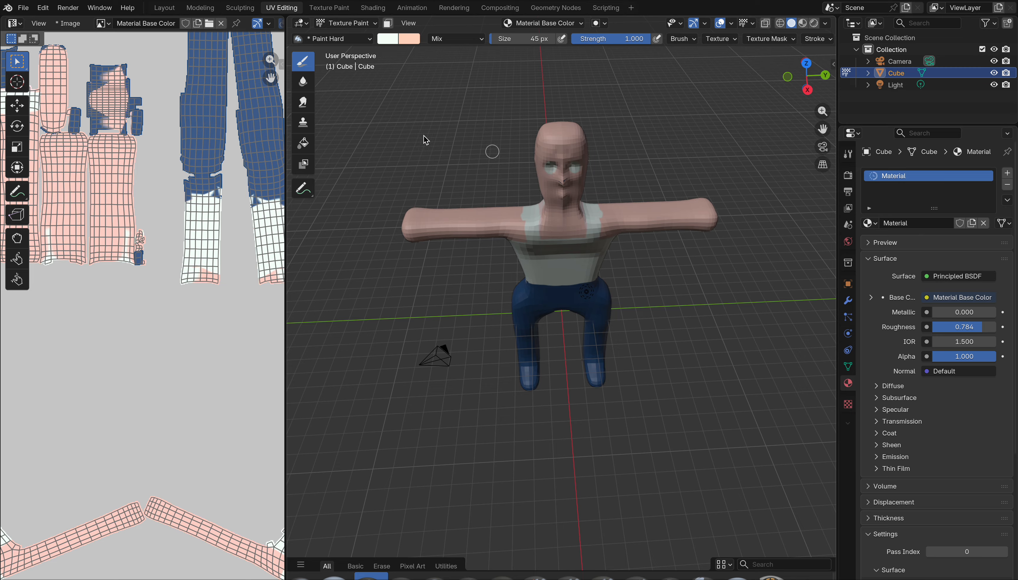
click(388, 39)
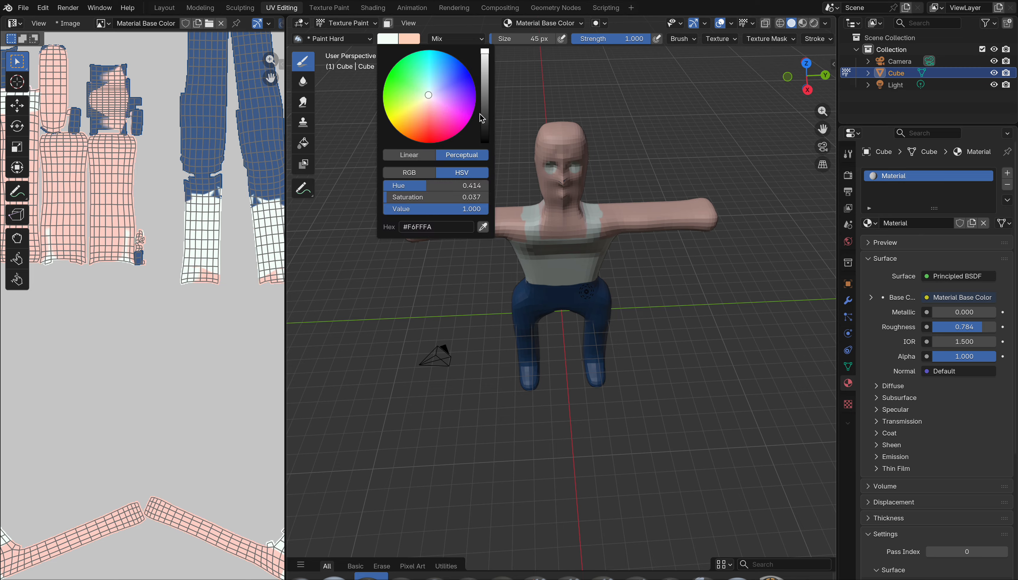
drag(482, 118, 484, 142)
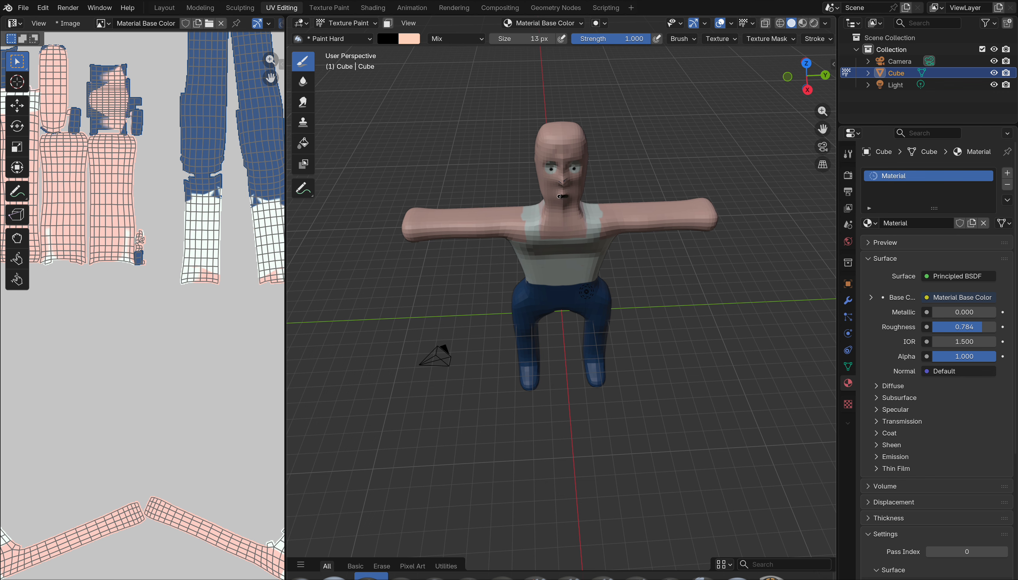
Paint black ears on both sides of the head and thin 3 px hair strokes over the scalp and back of the head.
drag(805, 78, 828, 80)
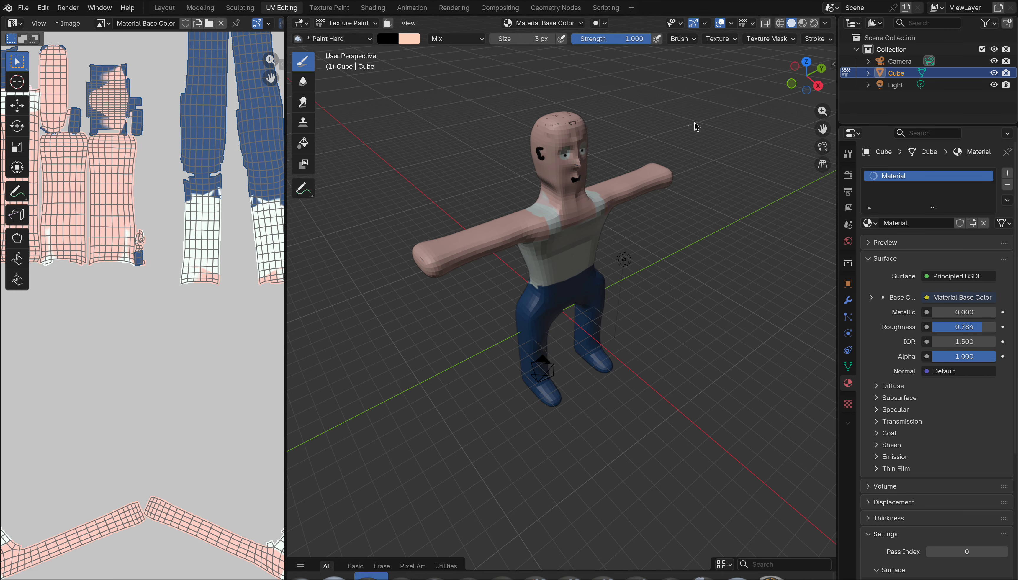
drag(808, 77, 592, 159)
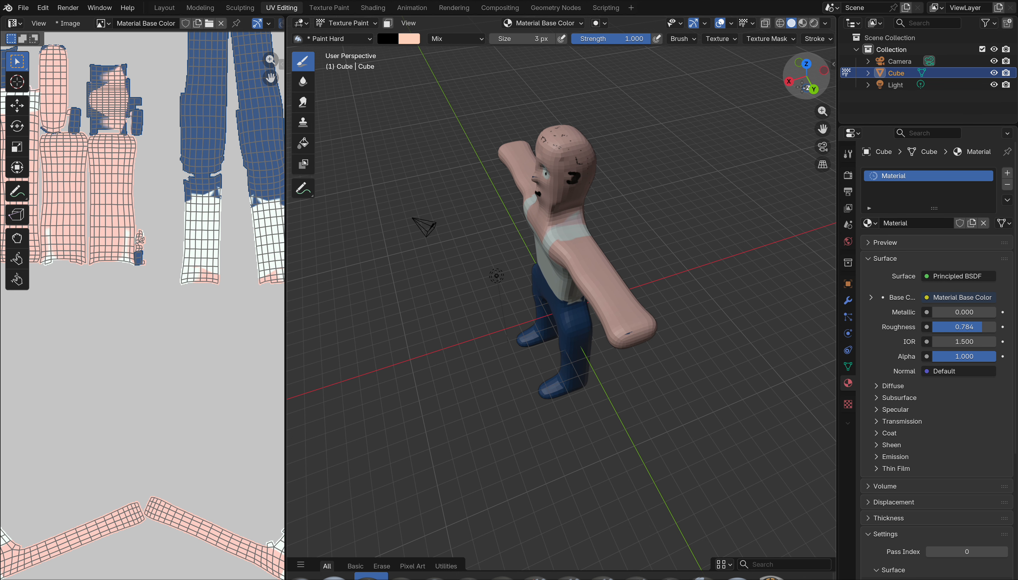
drag(800, 92, 577, 127)
drag(568, 144, 556, 123)
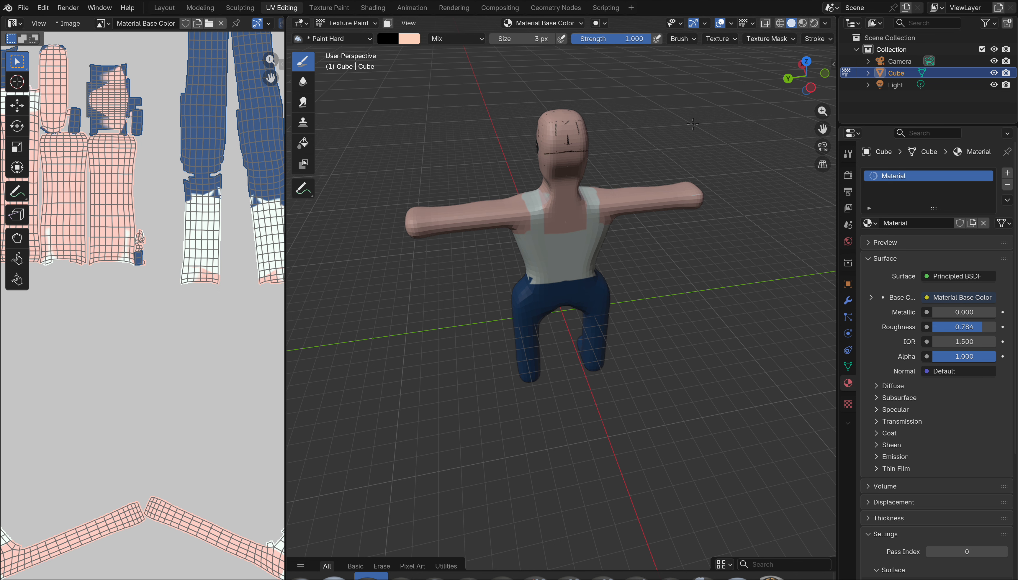
Dab small black marks around the mouth and chin, and view the figure in Right Orthographic view.
mouse_move(796, 82)
mouse_down()
mouse_move(1010, 69)
mouse_move(816, 82)
mouse_up()
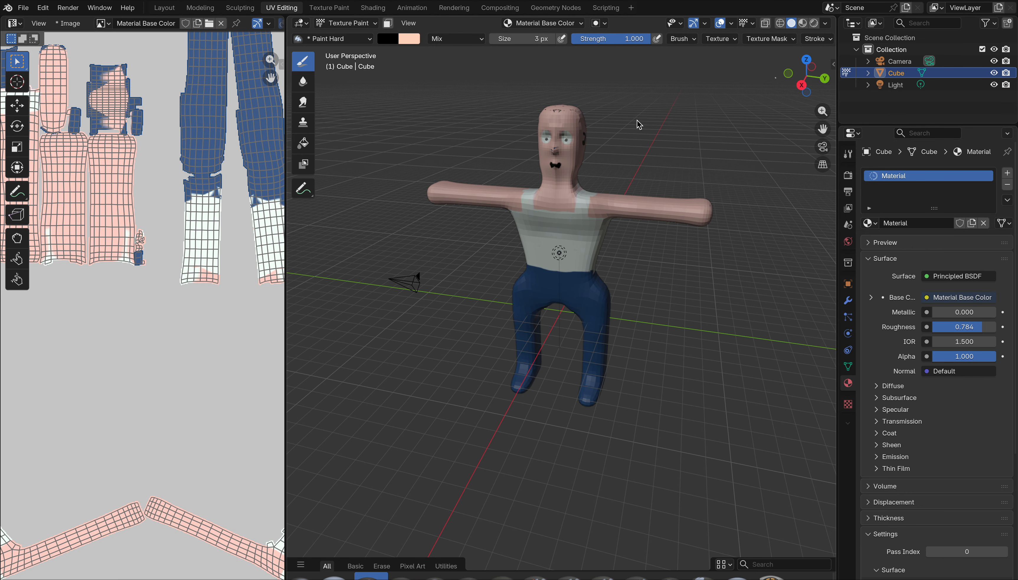
click(571, 166)
click(567, 172)
click(555, 174)
click(802, 85)
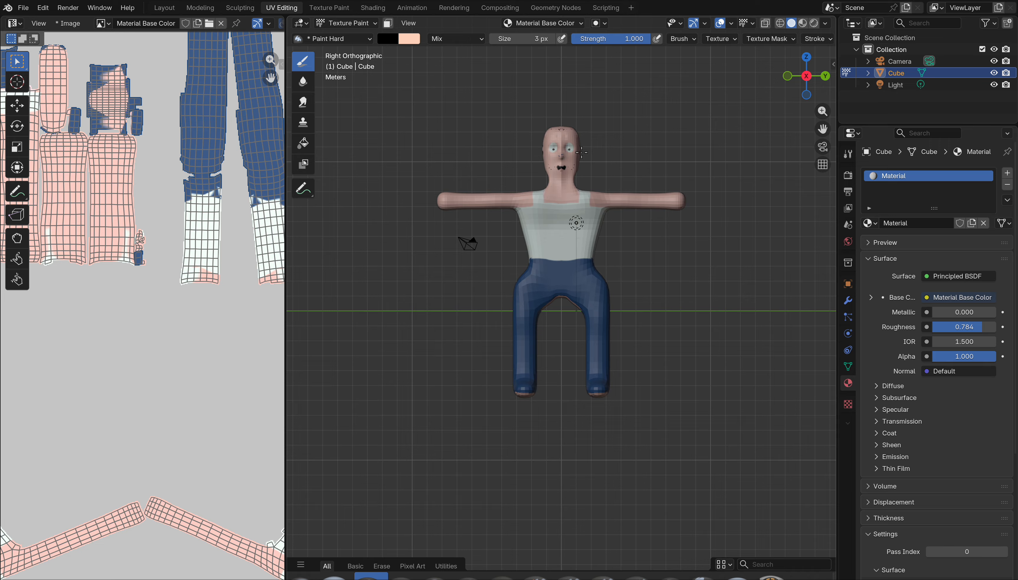
Save the painted texture image as DudeTexture.png in the Documents folder.
scroll(125, 229, down, 3)
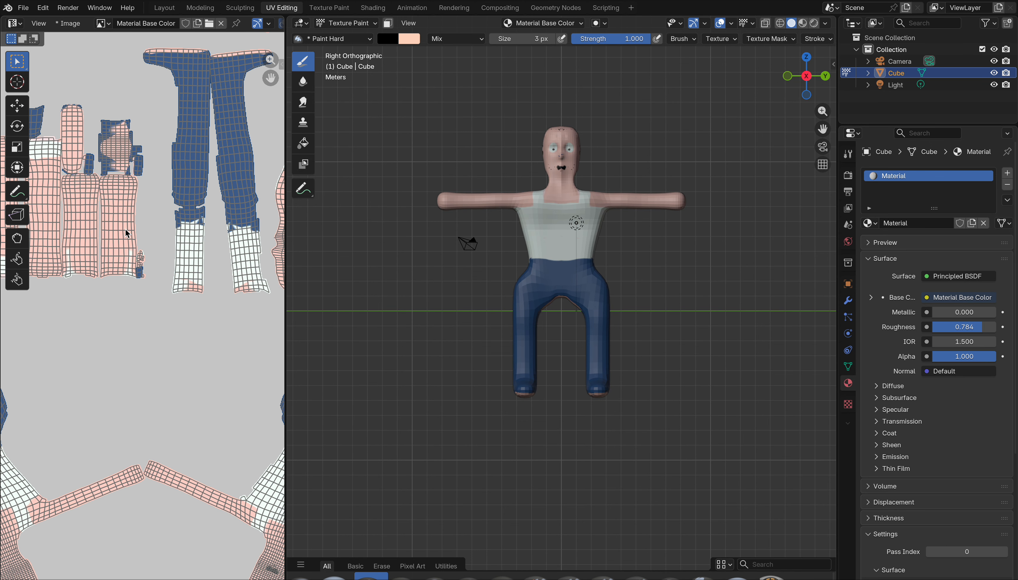
scroll(122, 234, down, 1)
scroll(81, 275, down, 2)
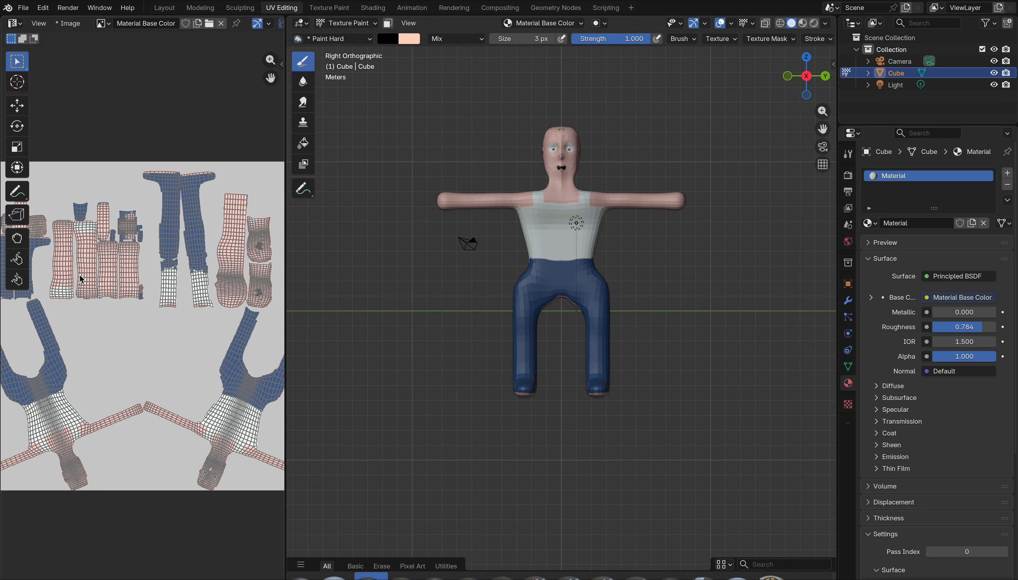
scroll(80, 277, down, 1)
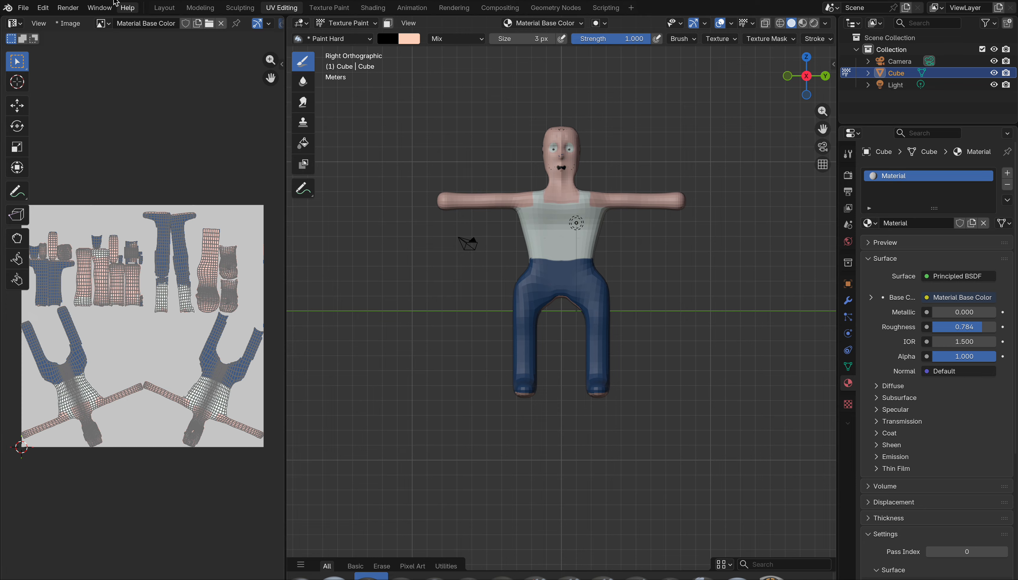
click(74, 24)
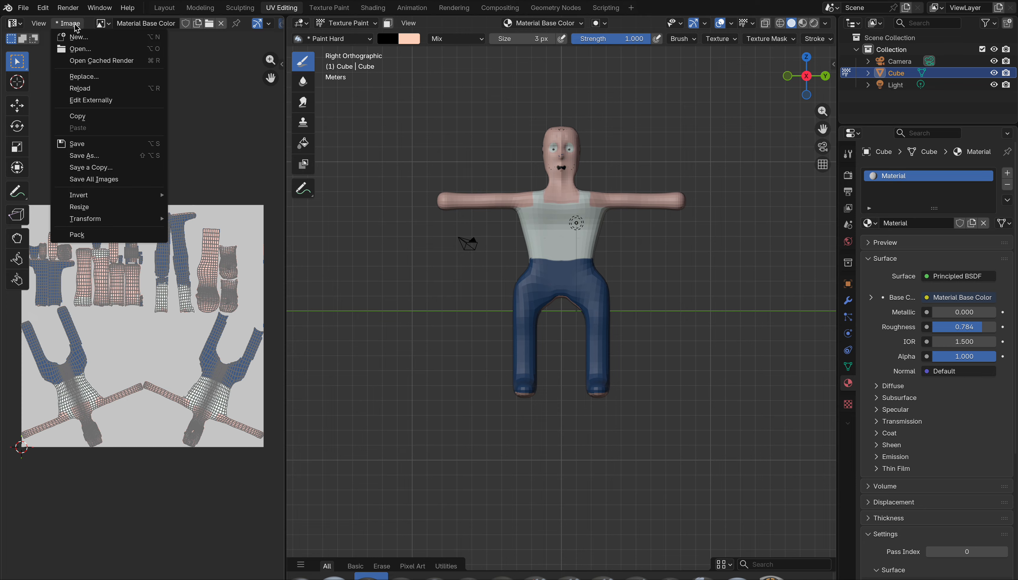
click(85, 156)
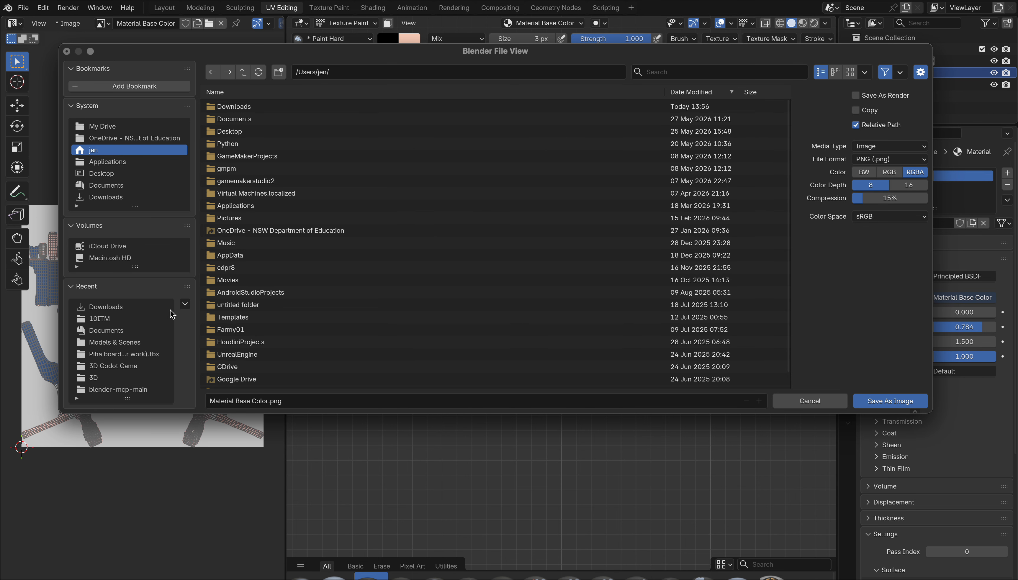
click(241, 398)
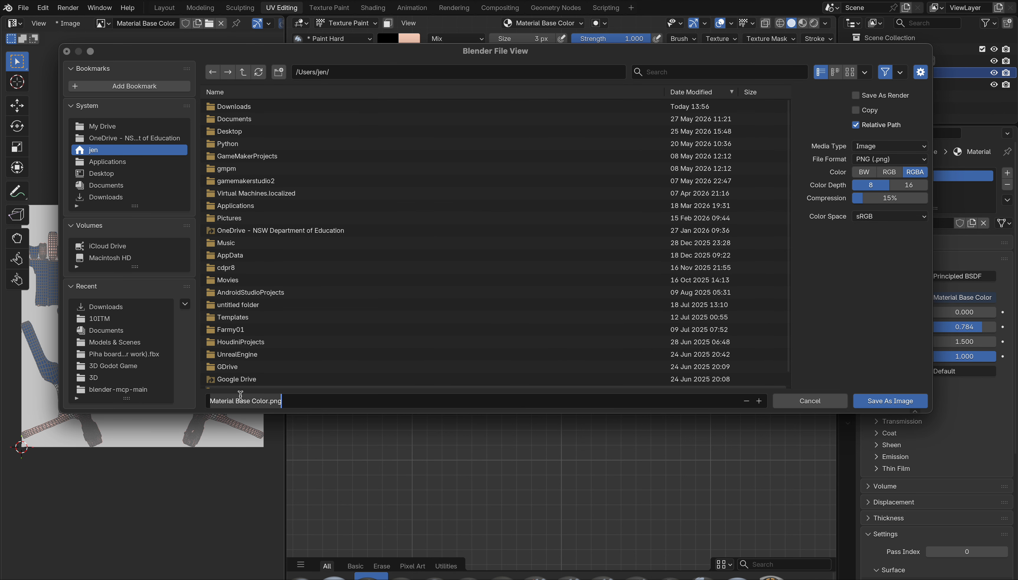
text(Dude)
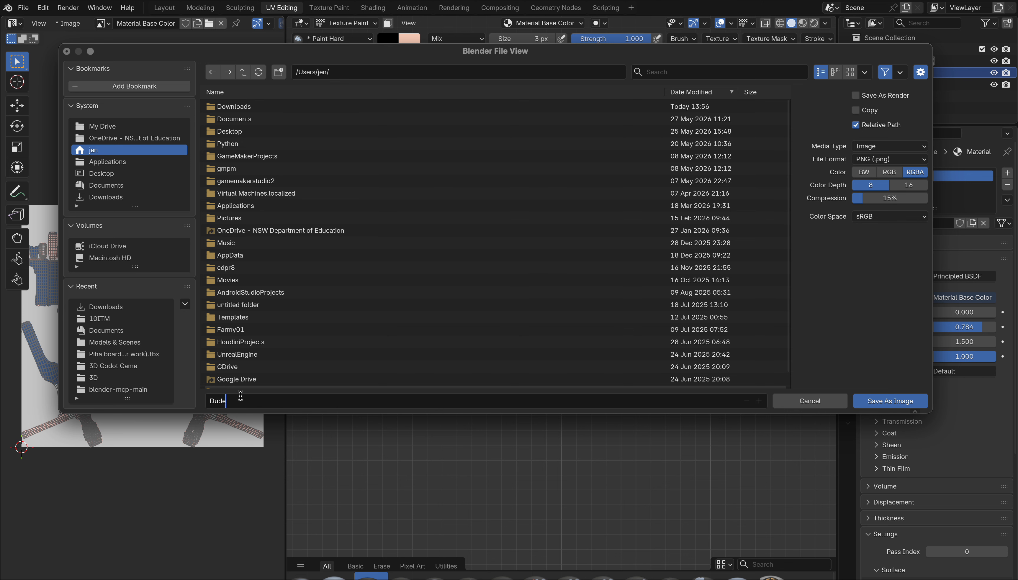
text(Texture)
key(Return)
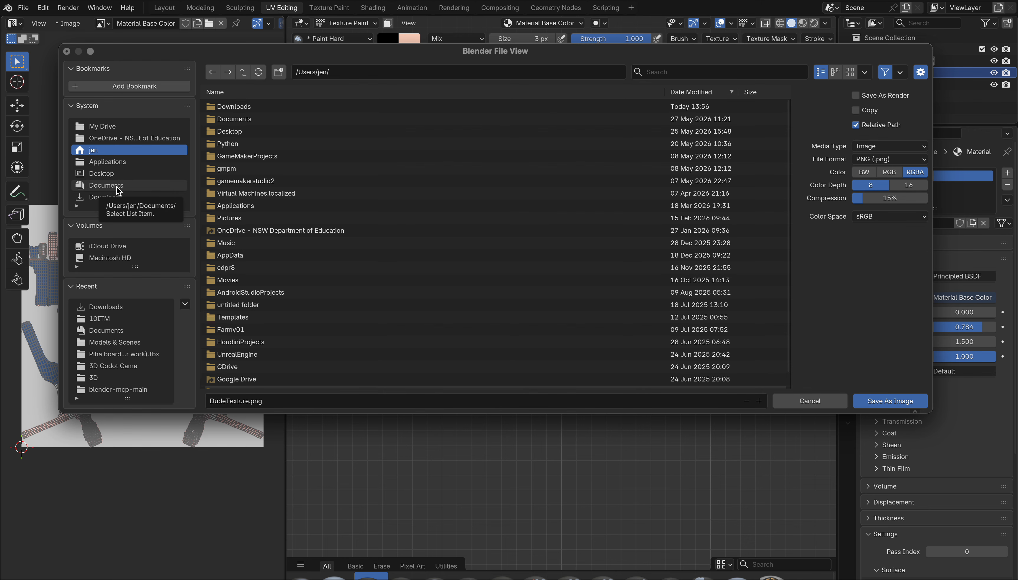
click(117, 188)
click(891, 401)
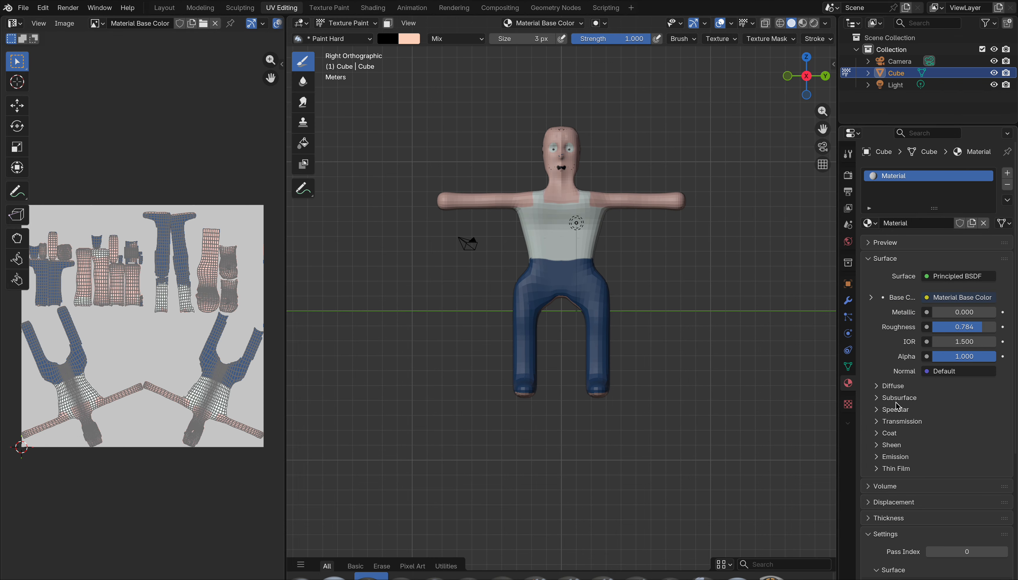
Save the project as Dude.blend in the Documents folder.
click(22, 8)
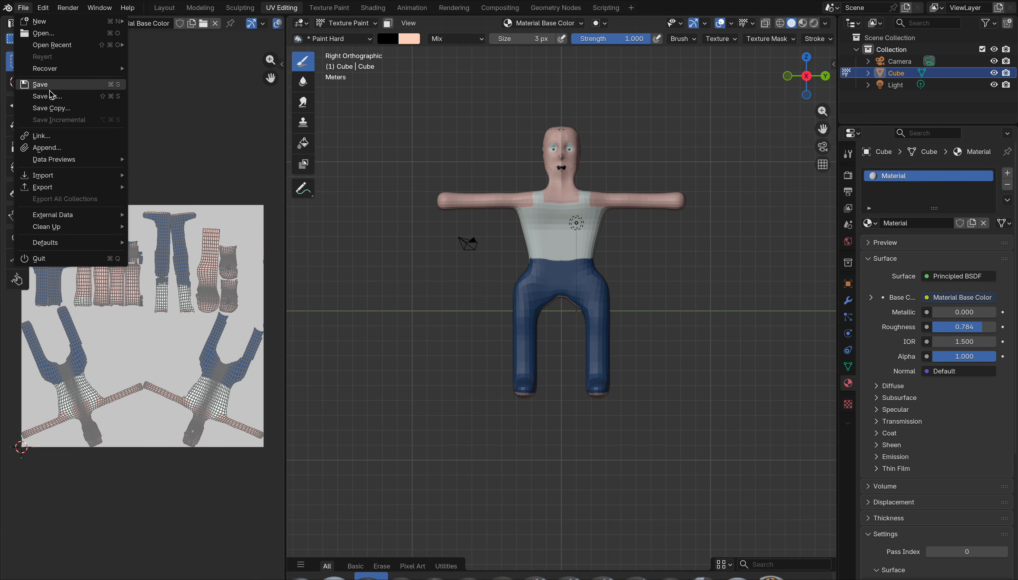
click(52, 100)
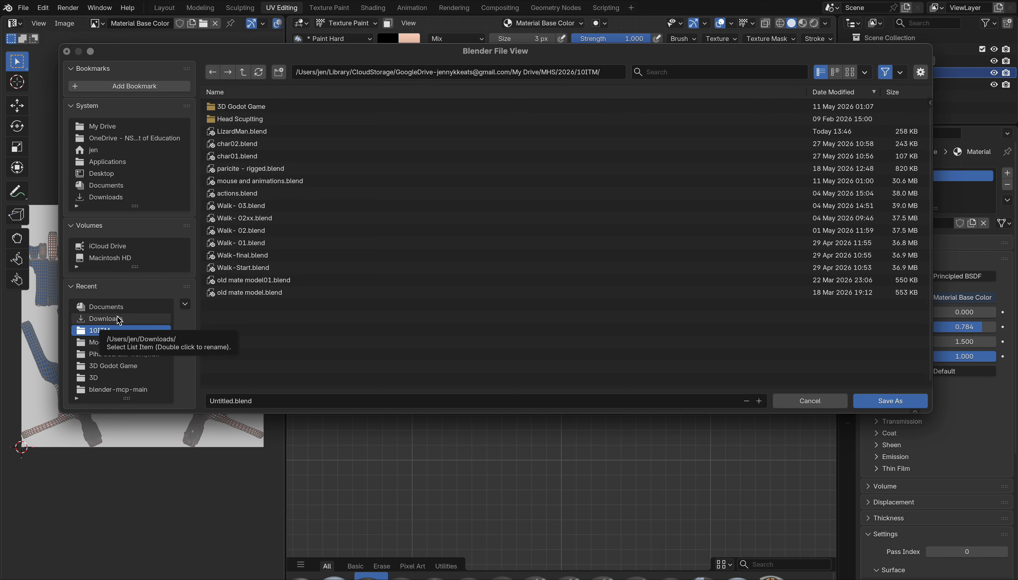
click(110, 309)
click(246, 402)
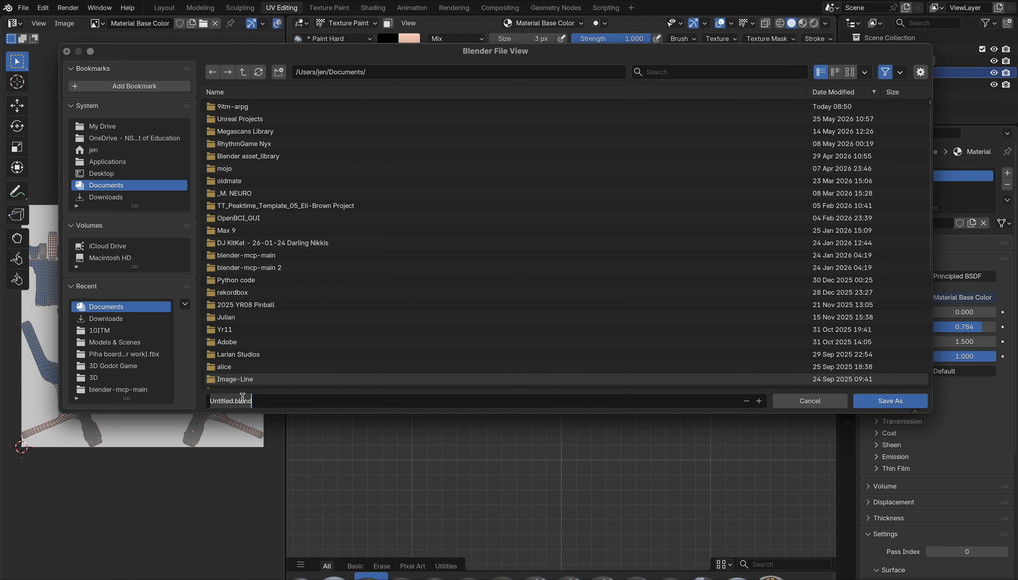
text(enen)
key(BackSpace)
key(BackSpace)
key(BackSpace)
key(BackSpace)
text(E)
key(BackSpace)
text(Dude)
click(869, 402)
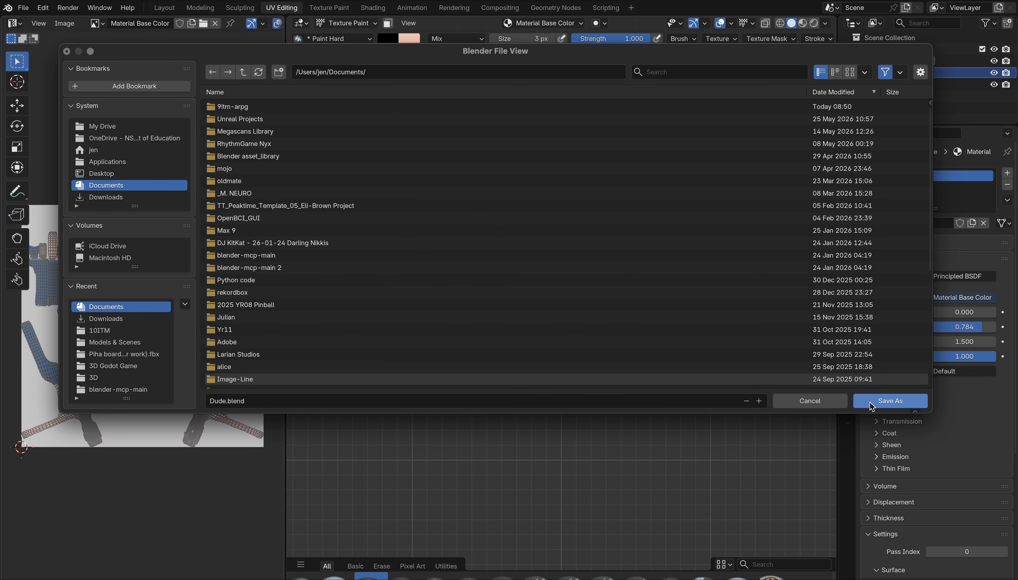
click(869, 402)
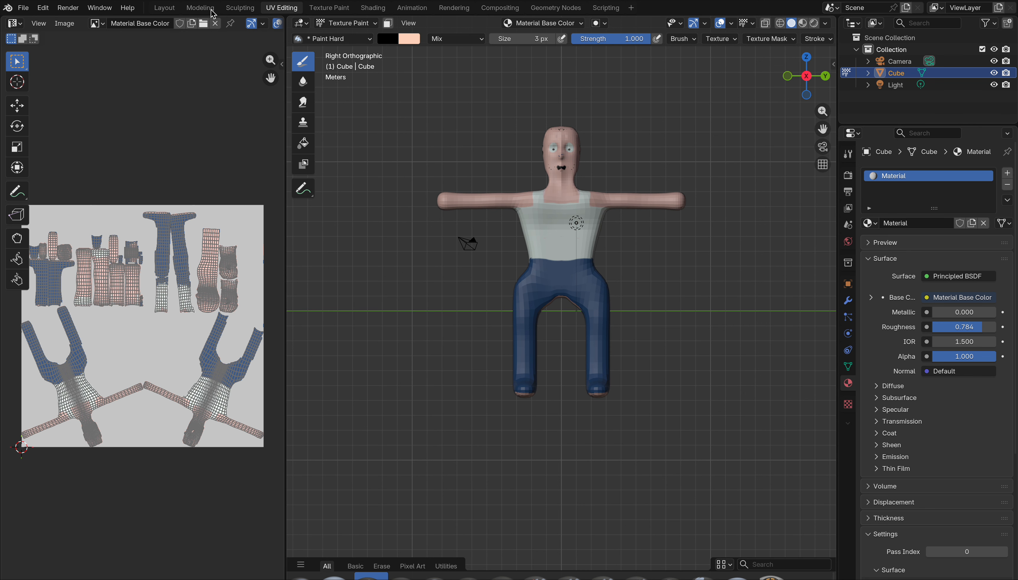
Export the model as Dude.fbx to the Documents folder, with path mode Copy and textures embedded.
click(24, 8)
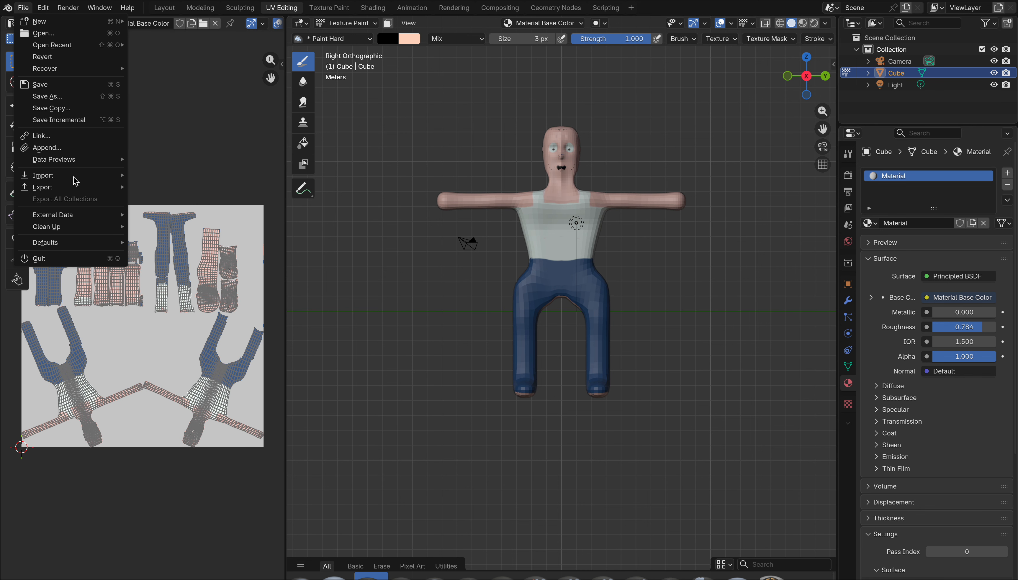
mouse_move(83, 189)
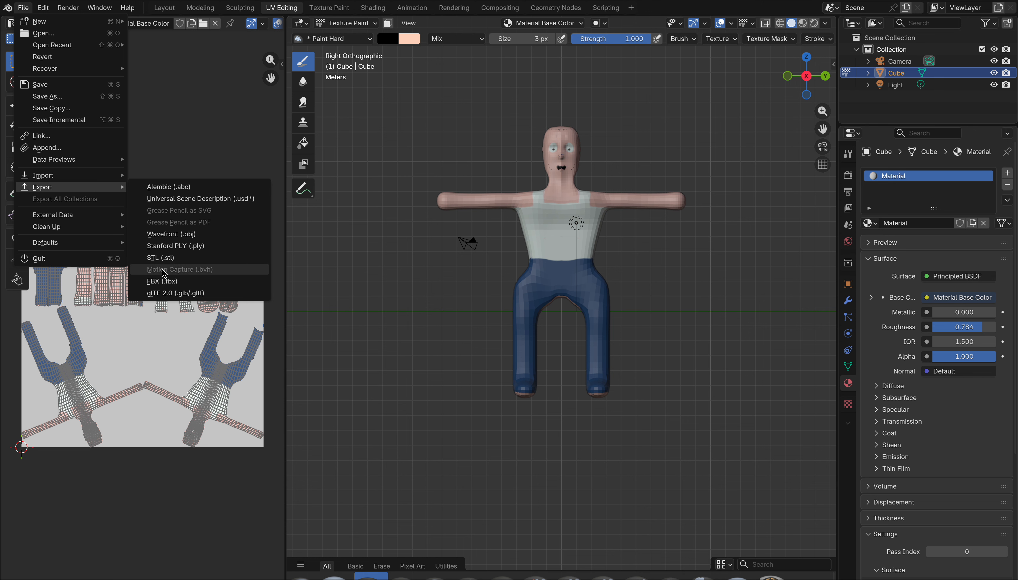
click(162, 281)
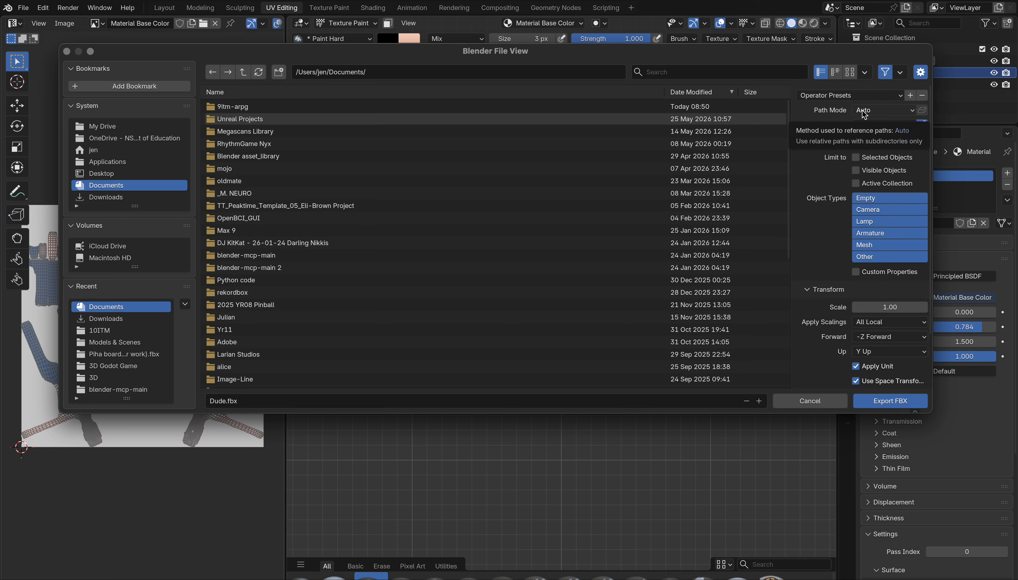
click(902, 110)
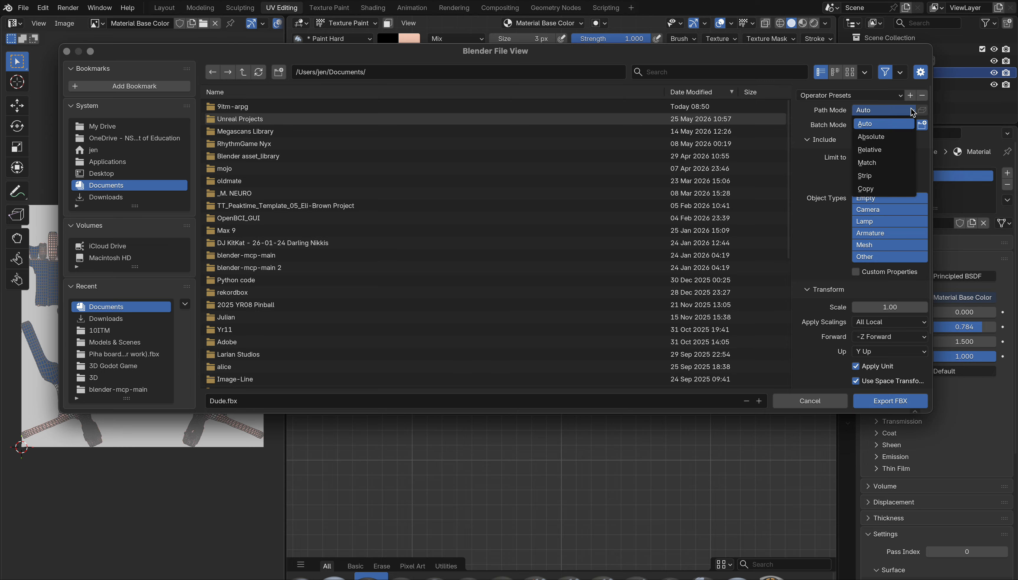
click(876, 189)
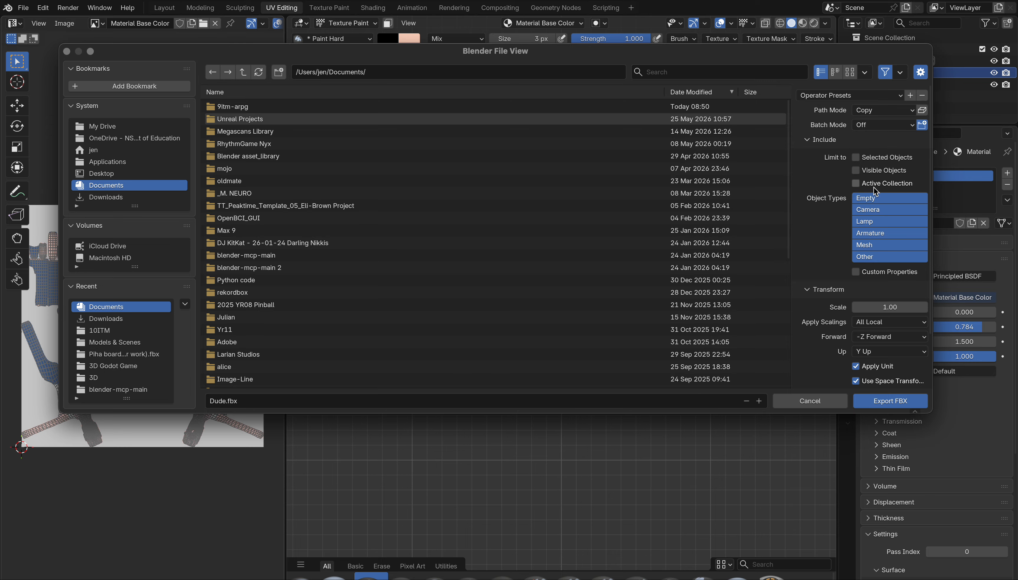
click(923, 113)
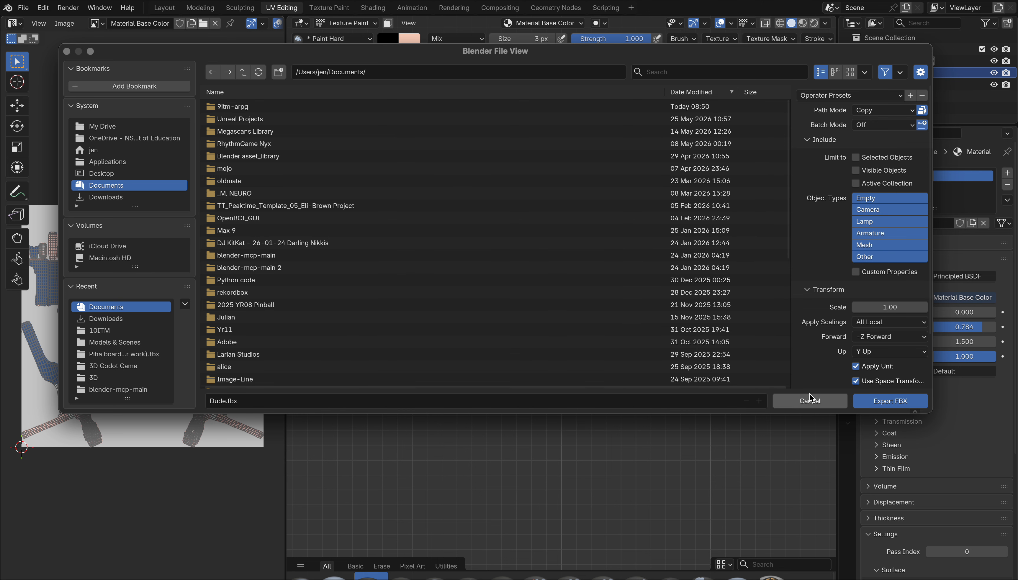
click(882, 404)
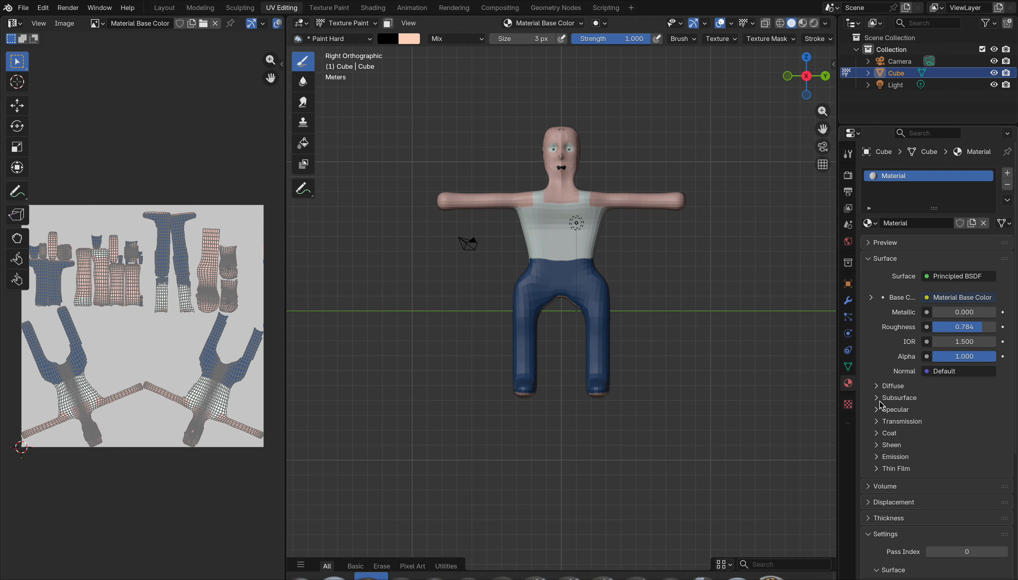